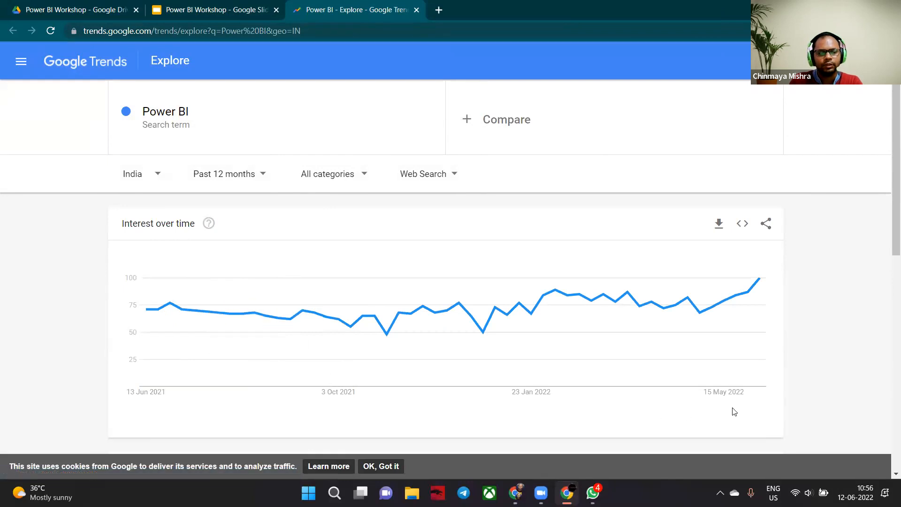
# Step: Set the Power BI search trend to the past 5 years and add Tableau as a comparison term
pyautogui.click(237, 193)
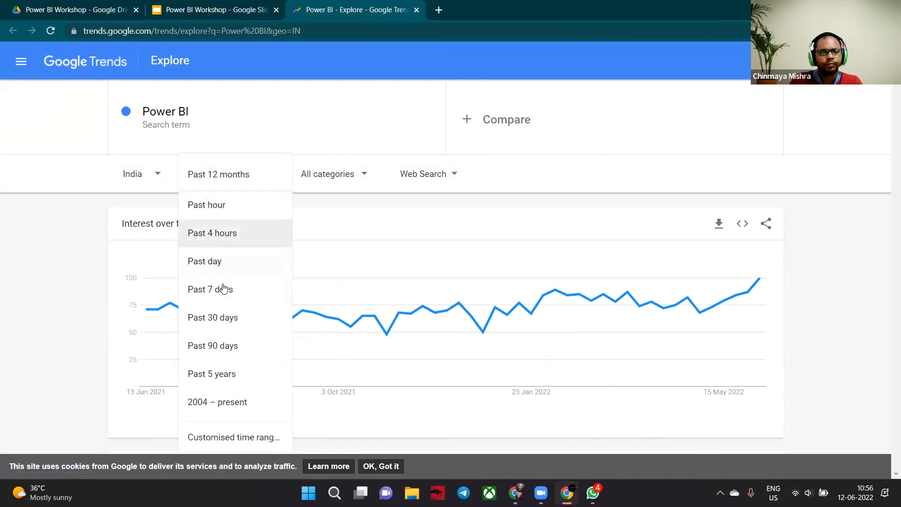
pyautogui.click(221, 374)
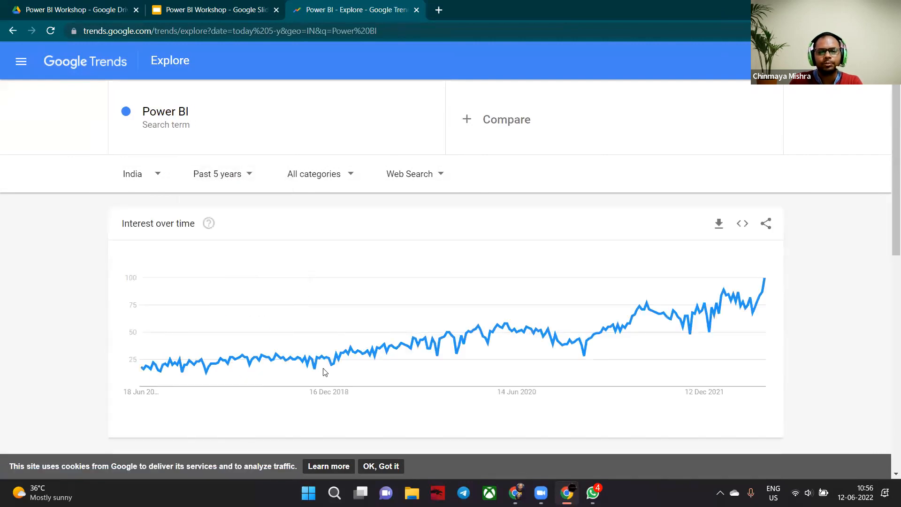
pyautogui.click(523, 126)
pyautogui.write('Tableau')
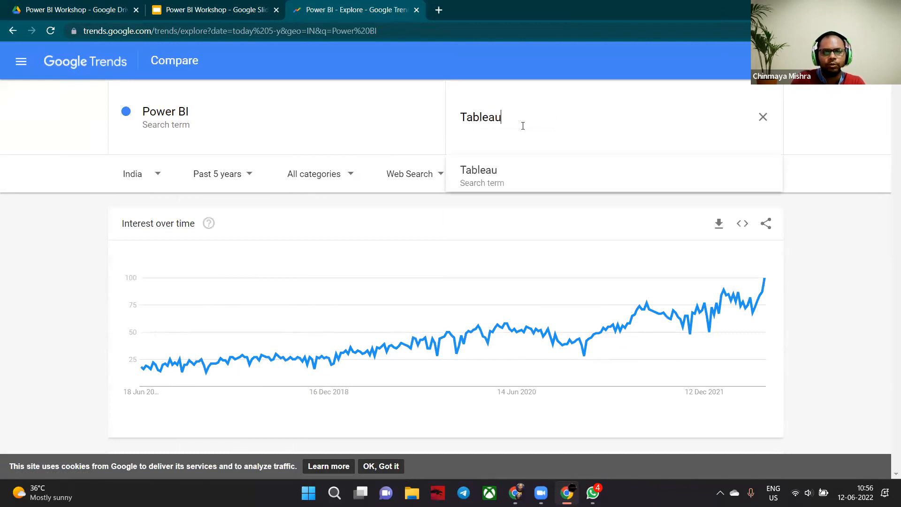
pyautogui.press('Down')
pyautogui.press('Return')
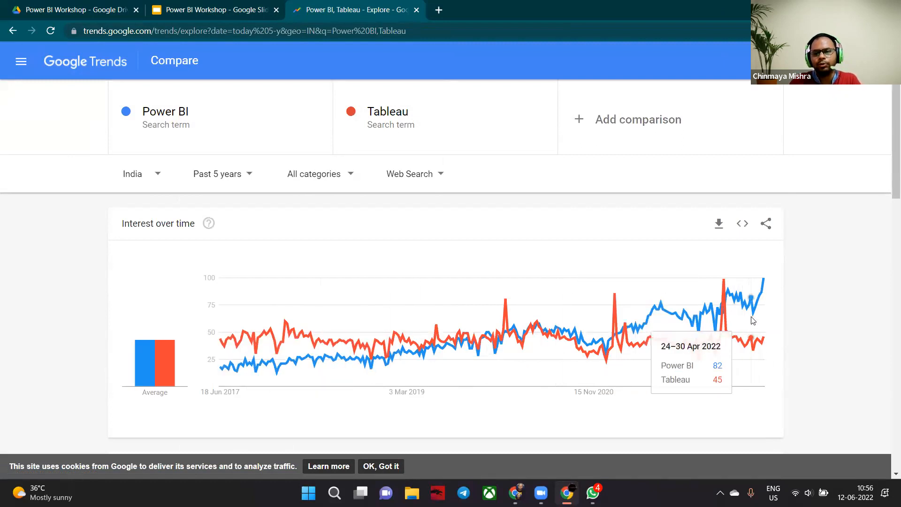
pyautogui.moveTo(763, 283)
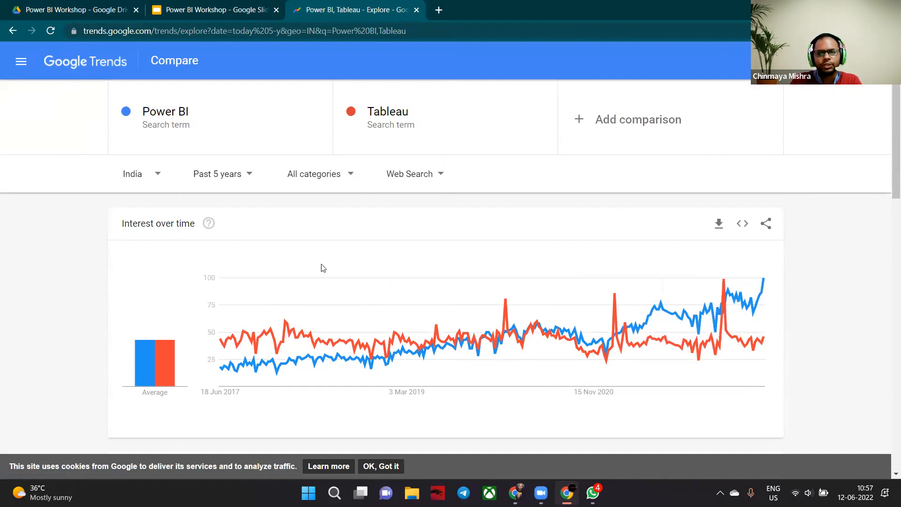
pyautogui.click(134, 175)
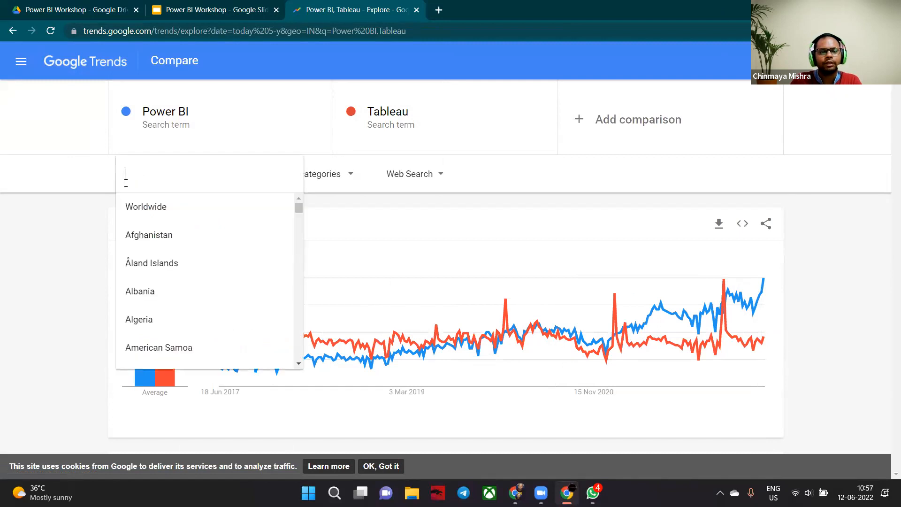
pyautogui.click(39, 246)
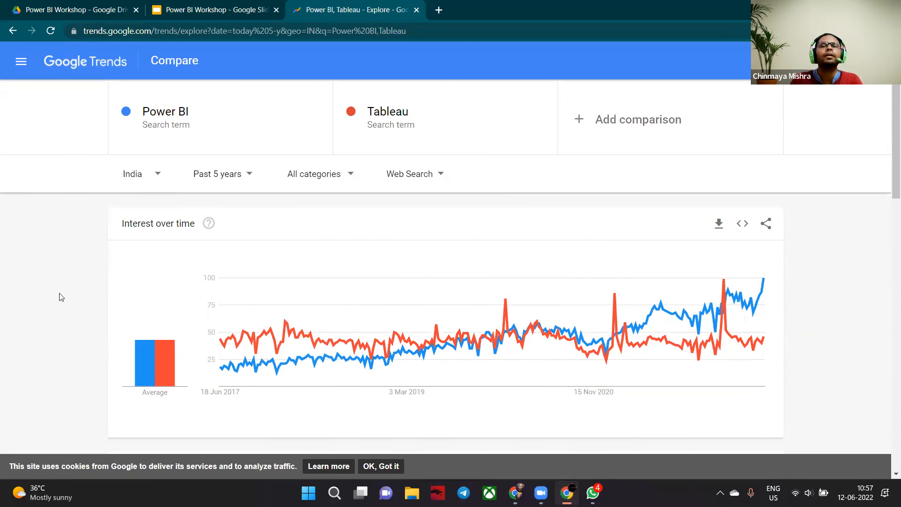
# Step: Return to the Power BI Workshop presentation, exit the slideshow and open slide 16, Sample Power BI Report
pyautogui.click(232, 12)
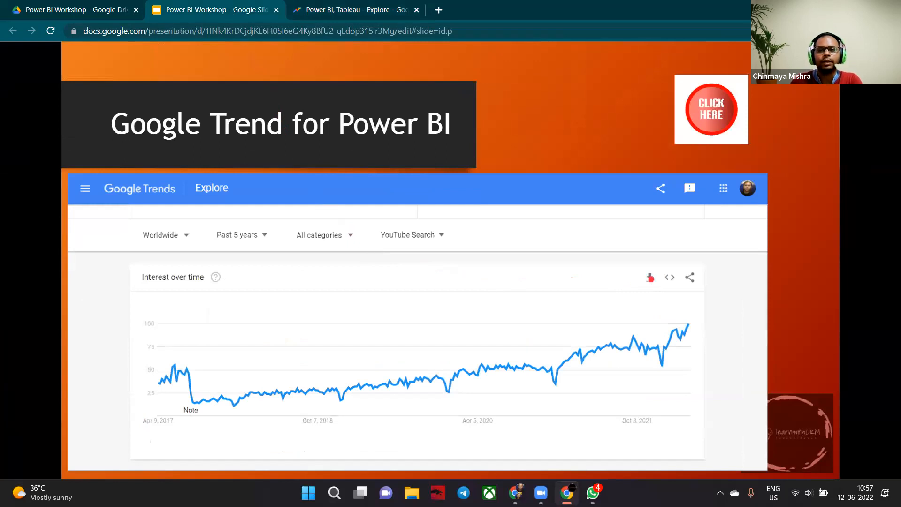
pyautogui.press('Escape')
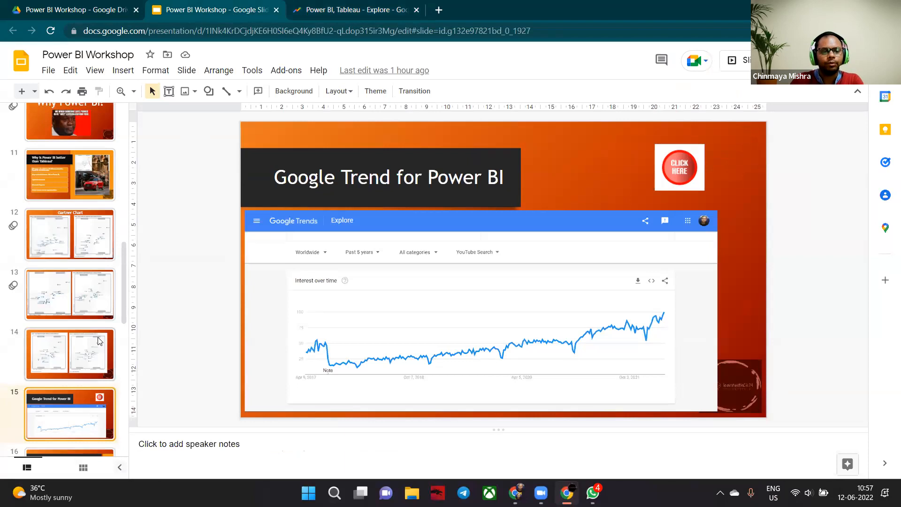
pyautogui.scroll(-1, 99, 339)
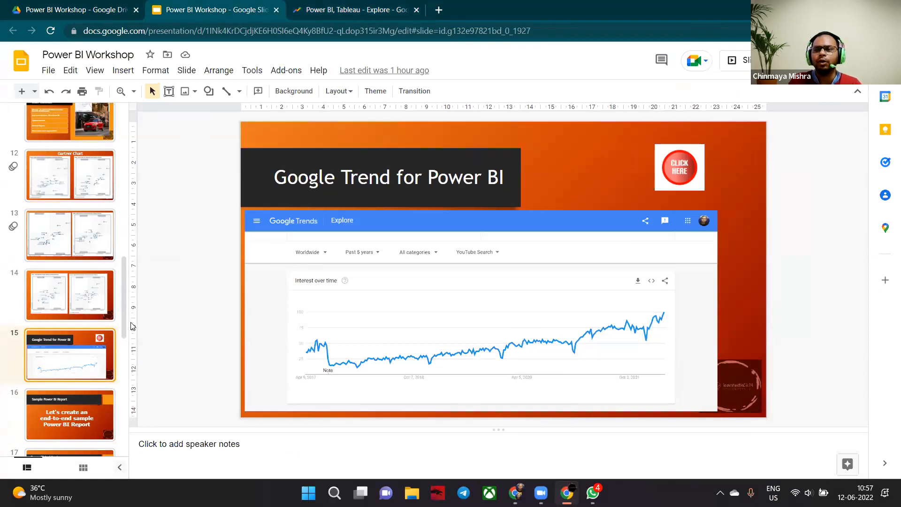
pyautogui.click(40, 399)
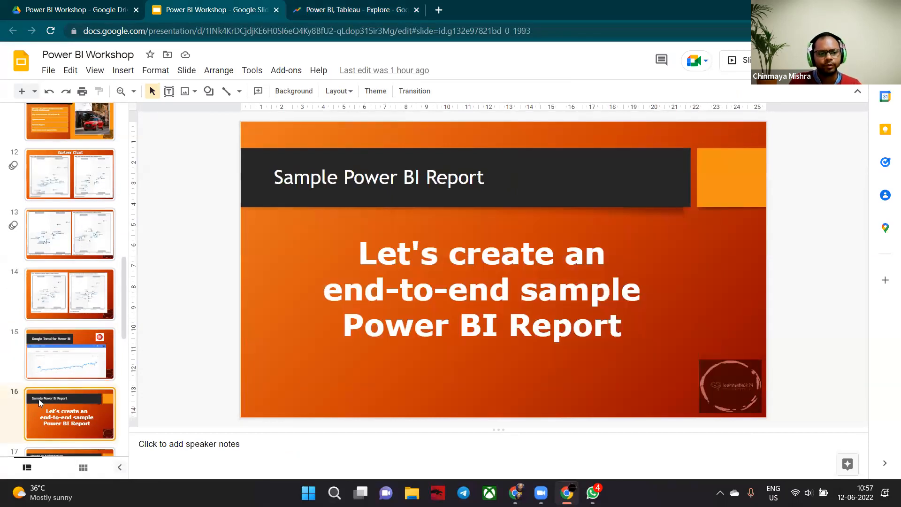
pyautogui.click(68, 340)
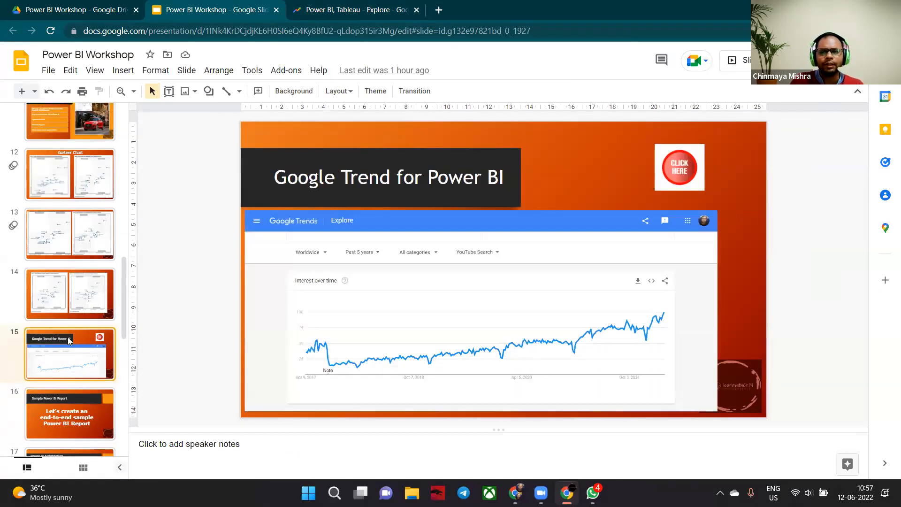
pyautogui.click(69, 402)
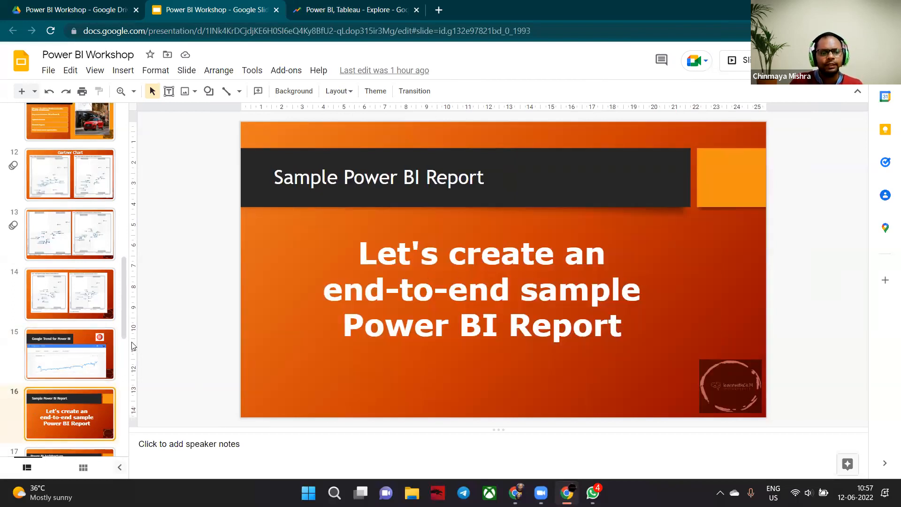
pyautogui.scroll(-3, 91, 362)
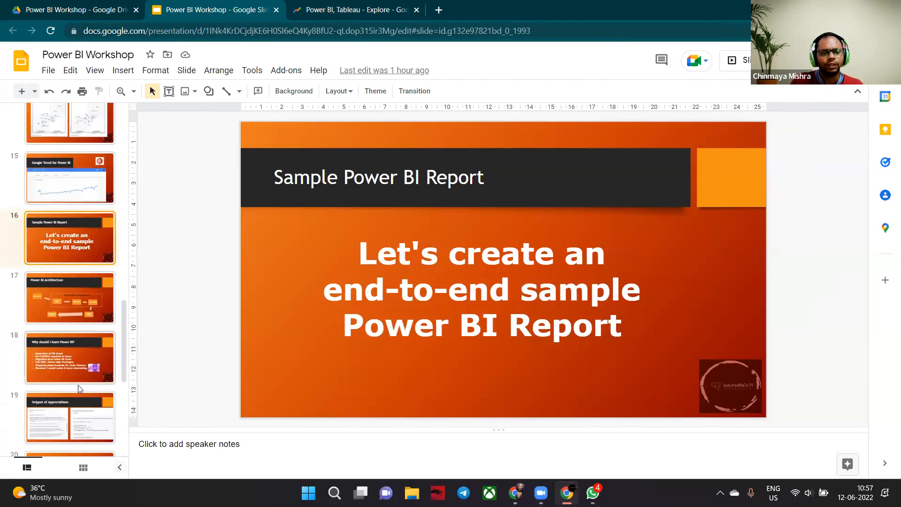
pyautogui.scroll(-3, 78, 385)
pyautogui.scroll(2, 94, 343)
pyautogui.scroll(2, 108, 333)
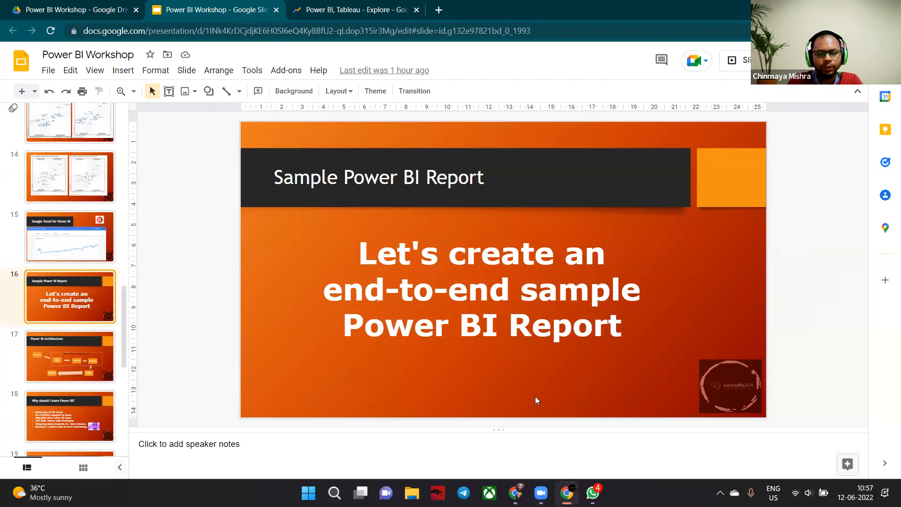
pyautogui.click(440, 258)
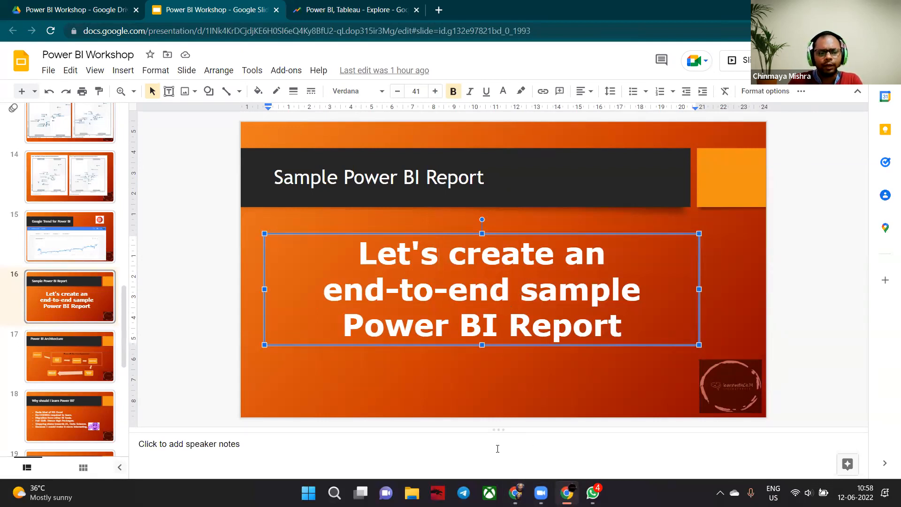
# Step: Switch to the other Chrome window and search Google for "download power bi" in the new tab
pyautogui.click(522, 487)
pyautogui.click(580, 10)
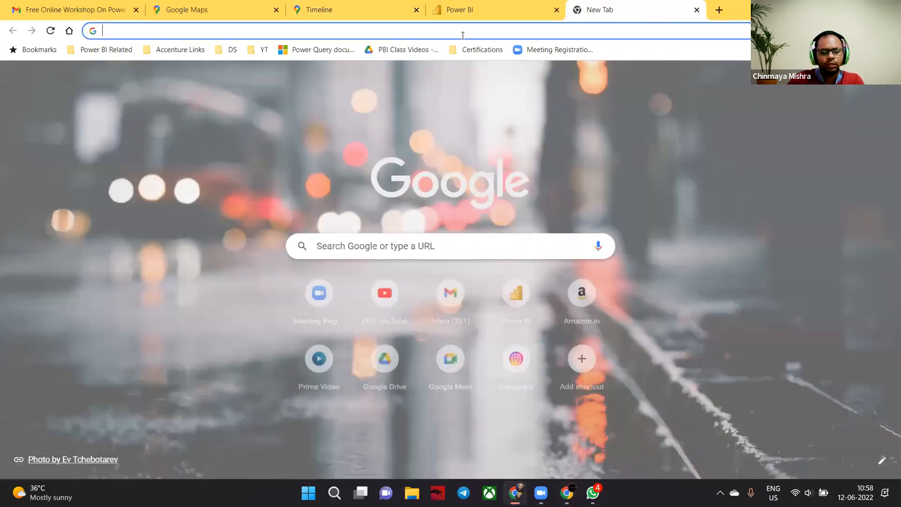
pyautogui.click(463, 36)
pyautogui.write('g')
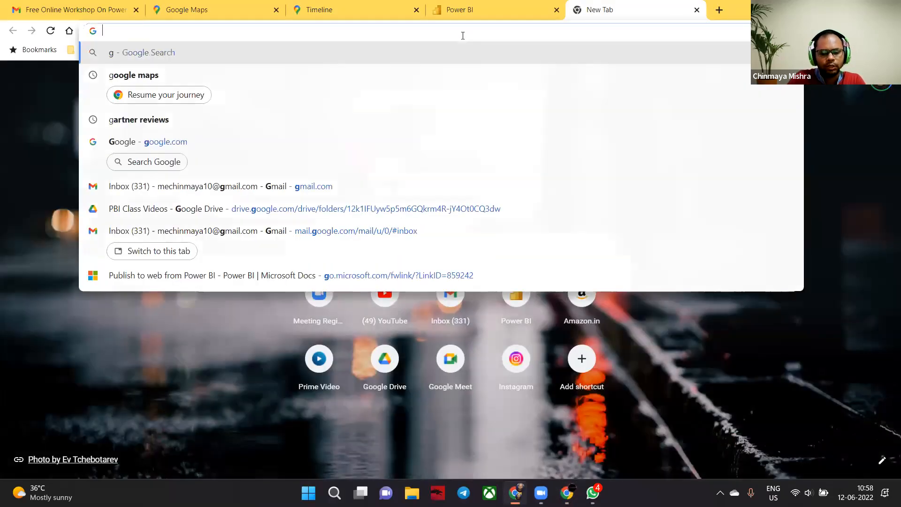
pyautogui.write('s')
pyautogui.press('BackSpace')
pyautogui.write('d')
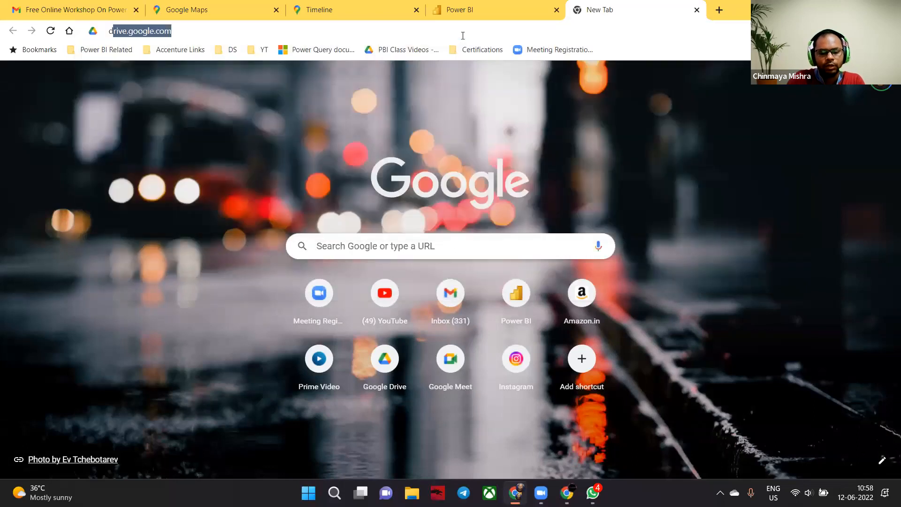
pyautogui.write('ownload ')
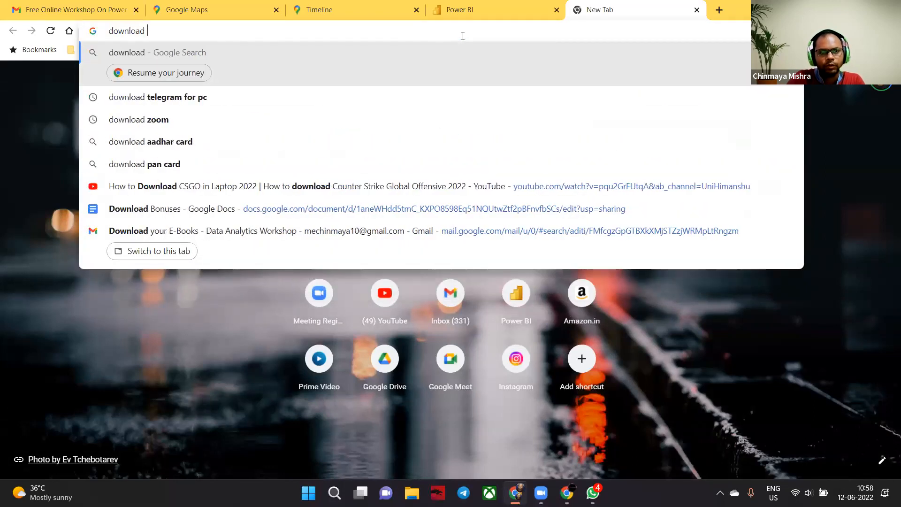
pyautogui.write('power bi')
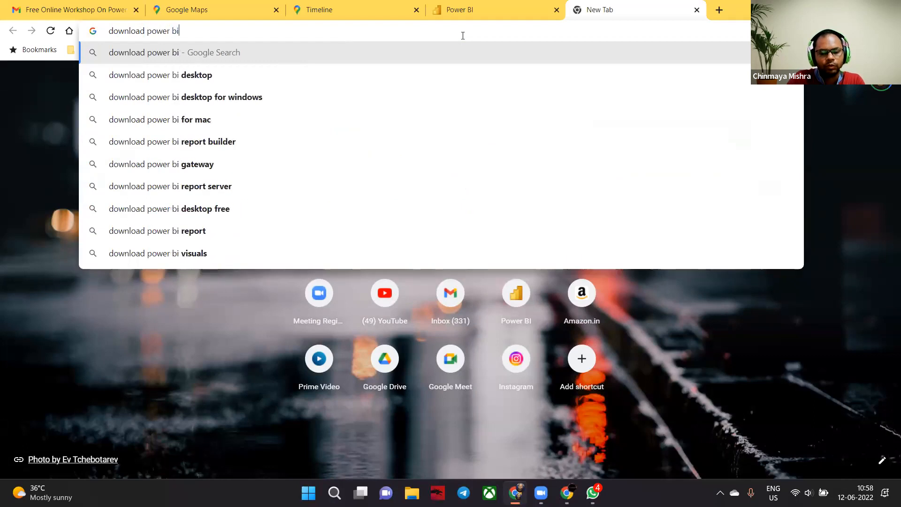
pyautogui.press('Return')
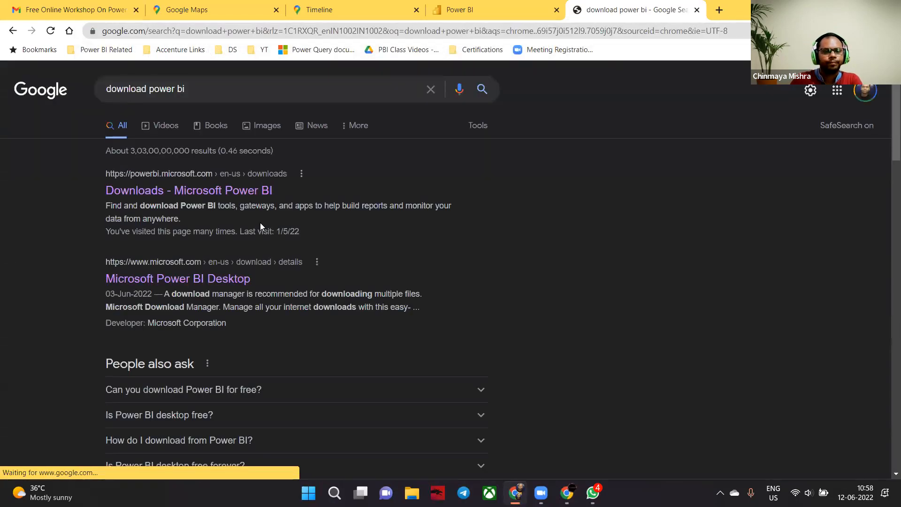
pyautogui.middleClick(238, 199)
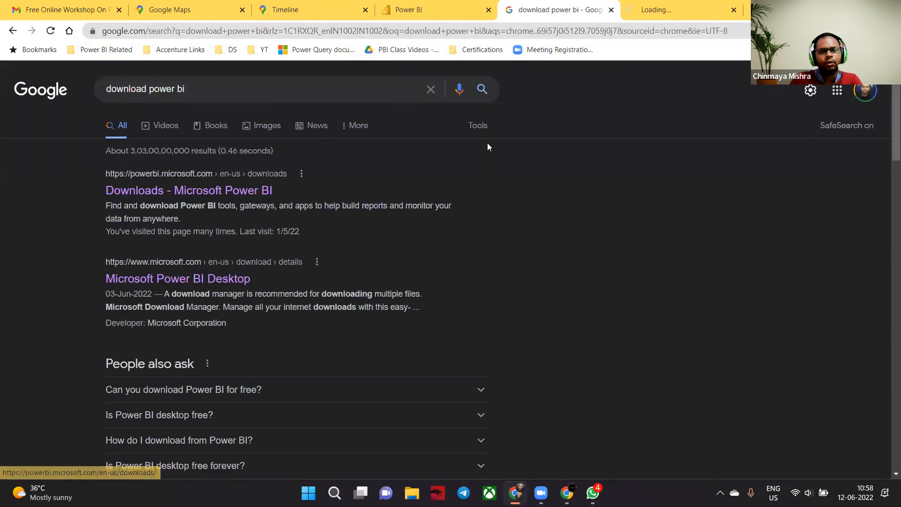
pyautogui.click(627, 7)
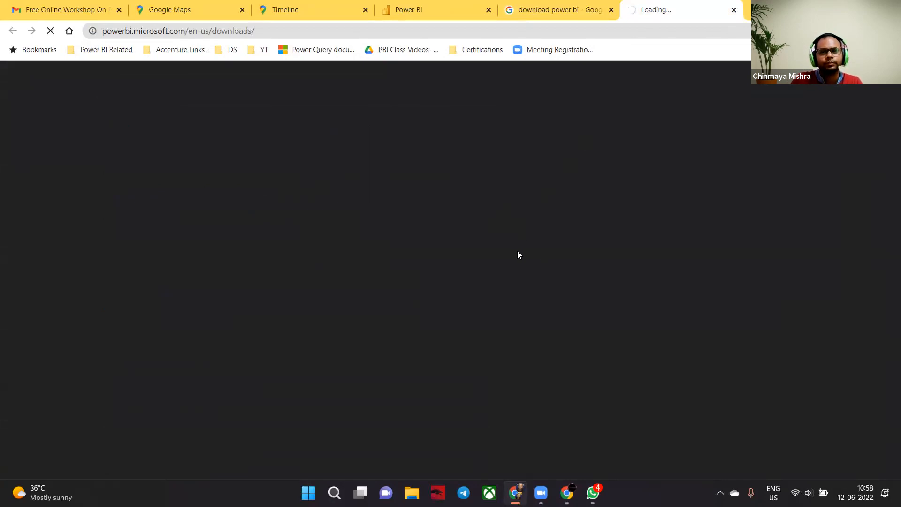
pyautogui.click(554, 11)
pyautogui.click(734, 10)
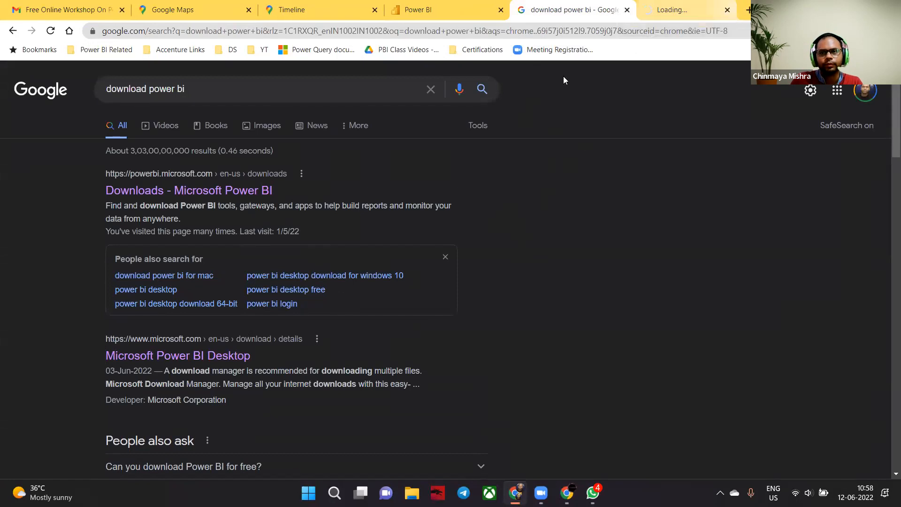
# Step: Open the Downloads - Microsoft Power BI search result in a new tab and switch to it
pyautogui.middleClick(281, 191)
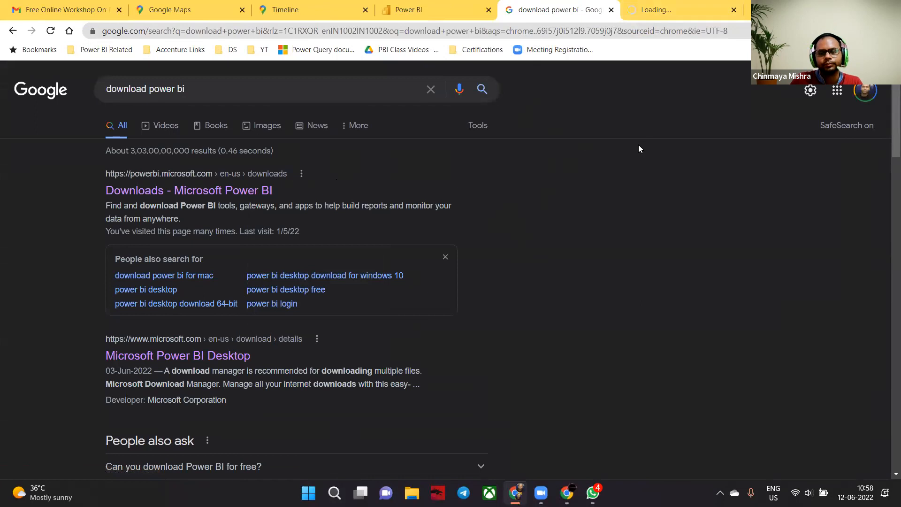
pyautogui.click(795, 491)
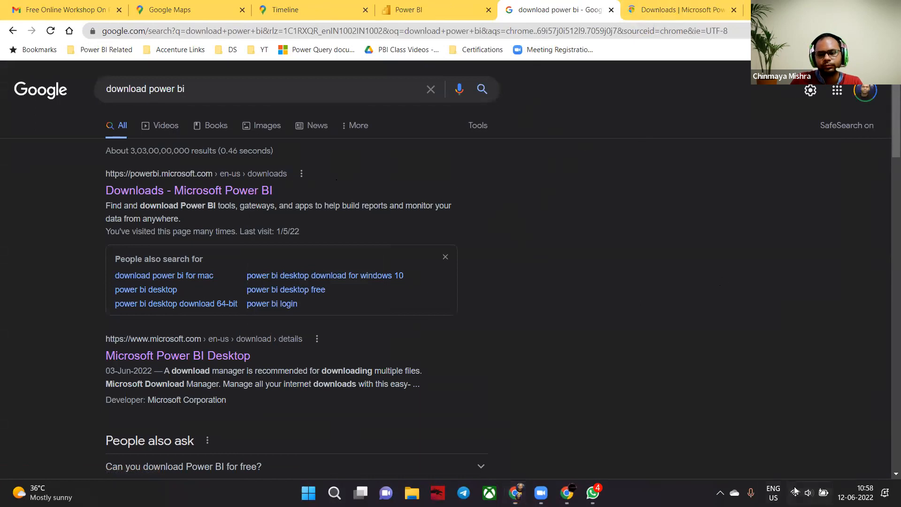
pyautogui.click(598, 289)
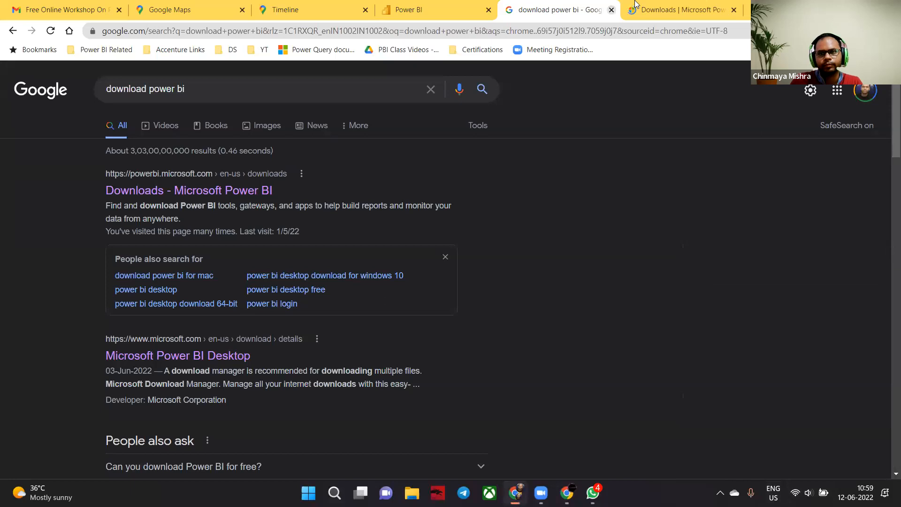
pyautogui.click(634, 10)
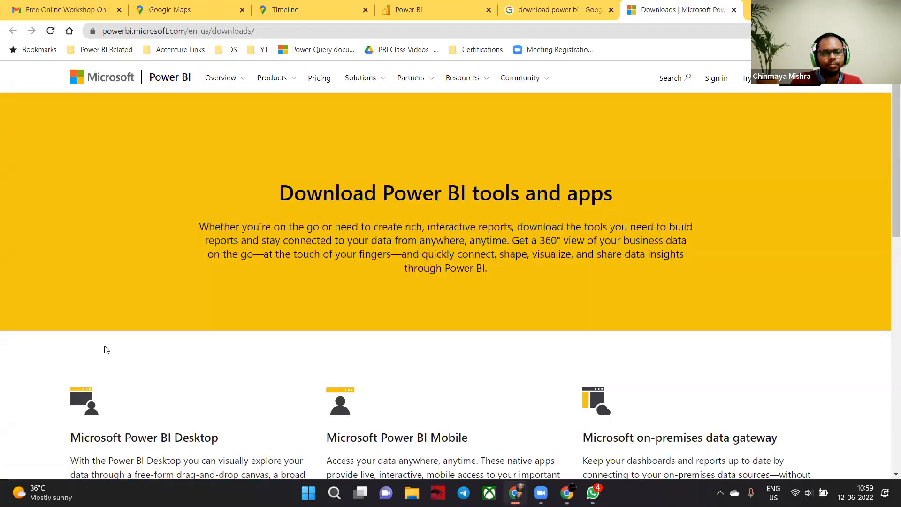
# Step: Circle the Microsoft Power BI Desktop heading and draw tick marks beside its Download and Advanced download options links
pyautogui.scroll(-1, 87, 340)
pyautogui.scroll(-2, 86, 338)
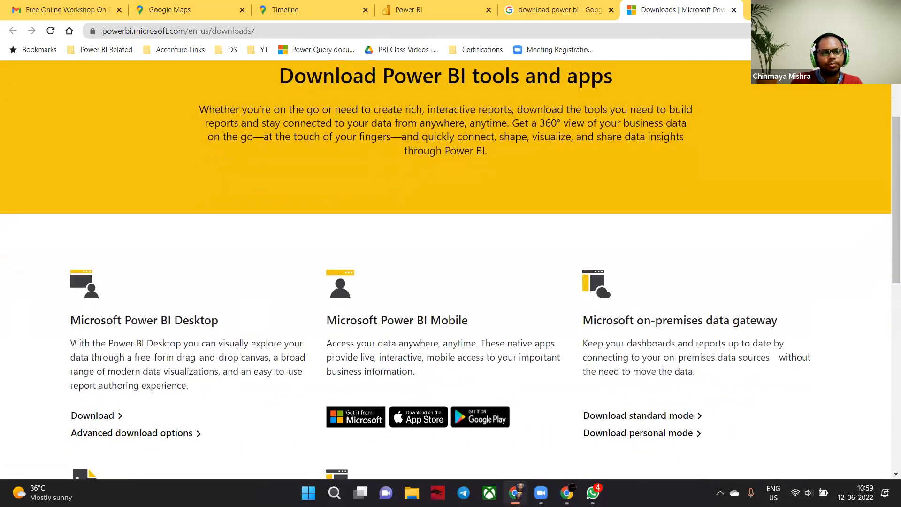
pyautogui.scroll(-1, 244, 295)
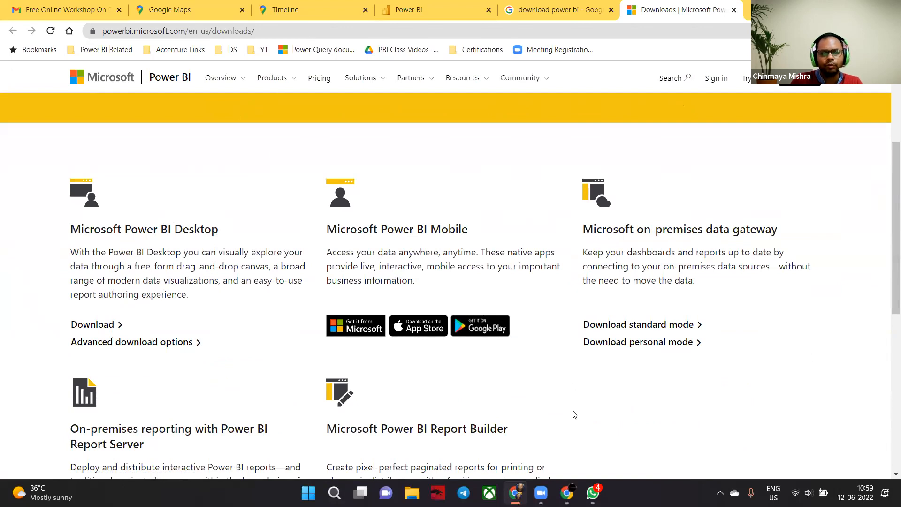
pyautogui.moveTo(541, 493)
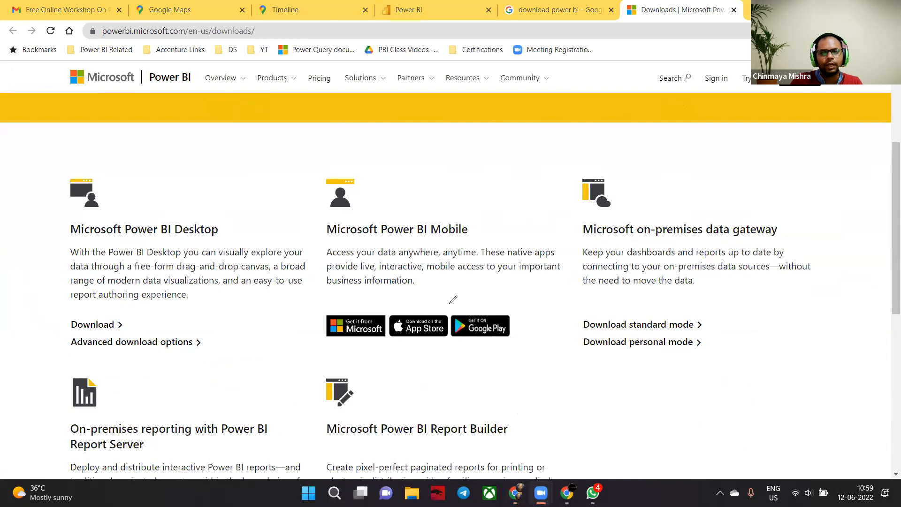
pyautogui.moveTo(69, 243)
pyautogui.mouseDown()
pyautogui.moveTo(155, 242)
pyautogui.moveTo(237, 206)
pyautogui.moveTo(68, 220)
pyautogui.moveTo(71, 244)
pyautogui.mouseUp()
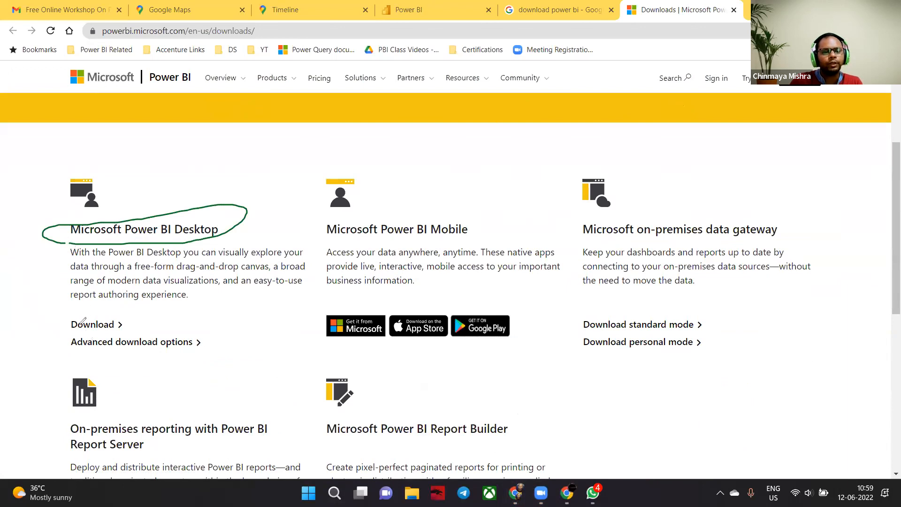
pyautogui.moveTo(55, 320); pyautogui.dragTo(86, 307)
pyautogui.moveTo(57, 345); pyautogui.dragTo(87, 337)
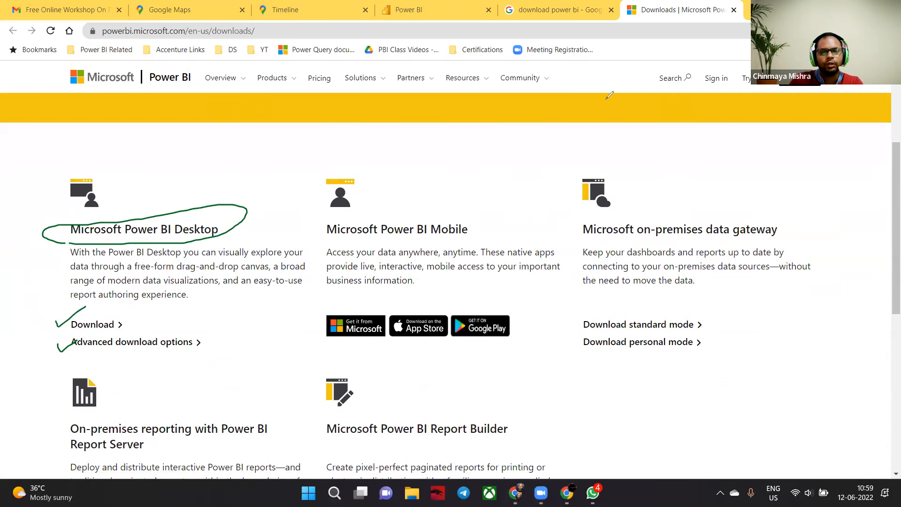
# Step: Open Power BI Desktop's Download link in Microsoft Store and return to the Downloads page in Chrome
pyautogui.click(109, 325)
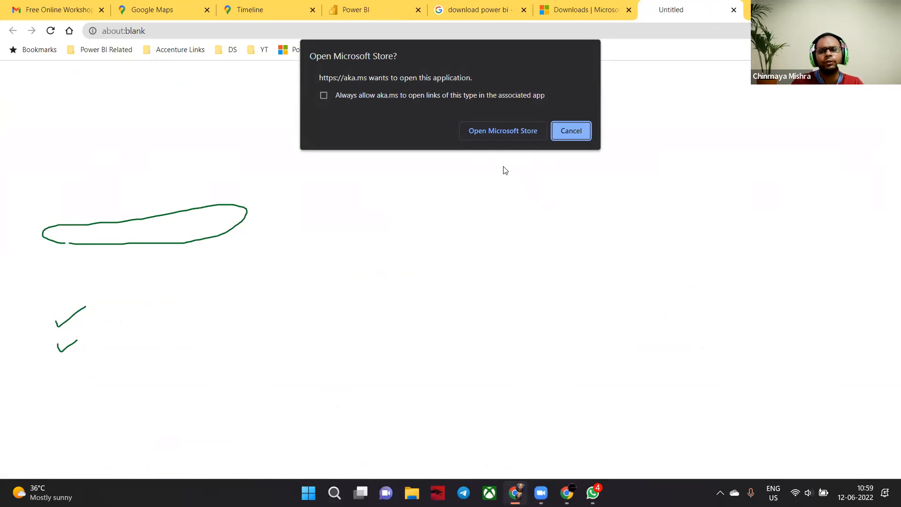
pyautogui.click(493, 134)
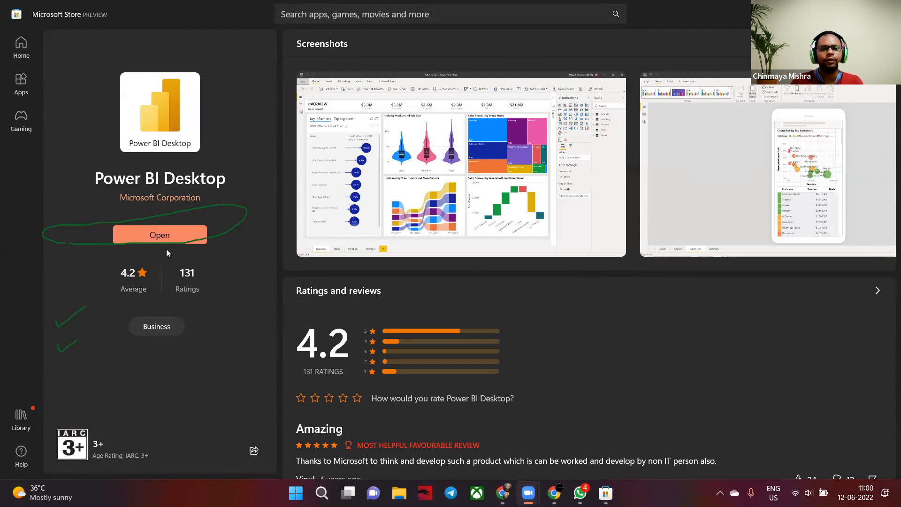
pyautogui.hotkey('alt', 'Tab')
pyautogui.hotkey('alt', 'Tab')
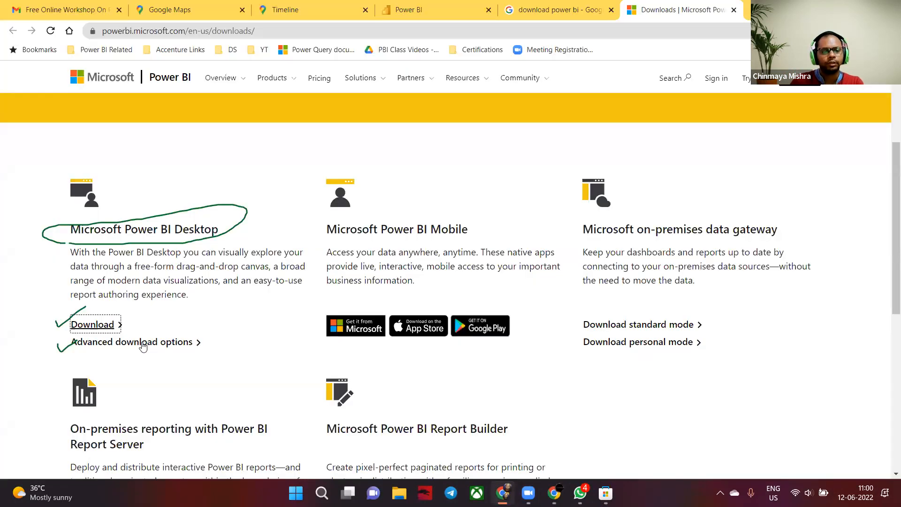
# Step: Open the advanced download options for Power BI Desktop and bring up the file choices for the English download
pyautogui.click(144, 347)
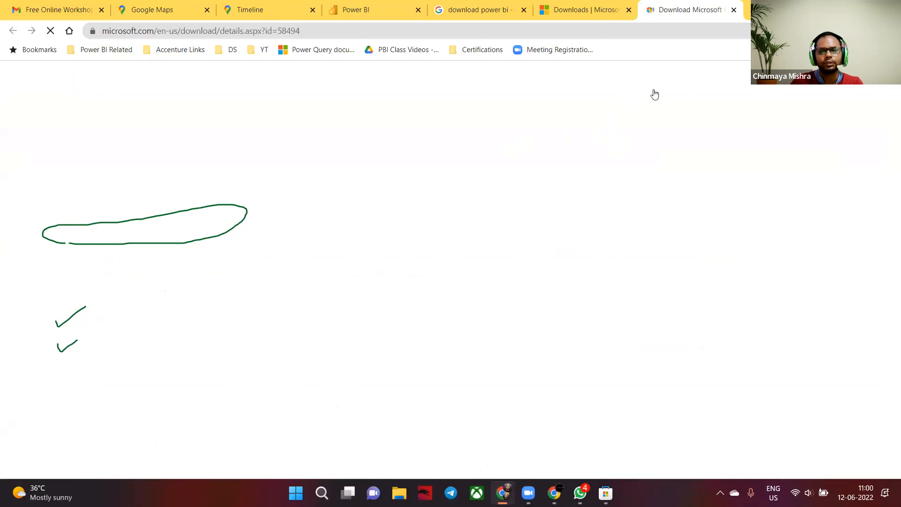
pyautogui.scroll(-4, 152, 347)
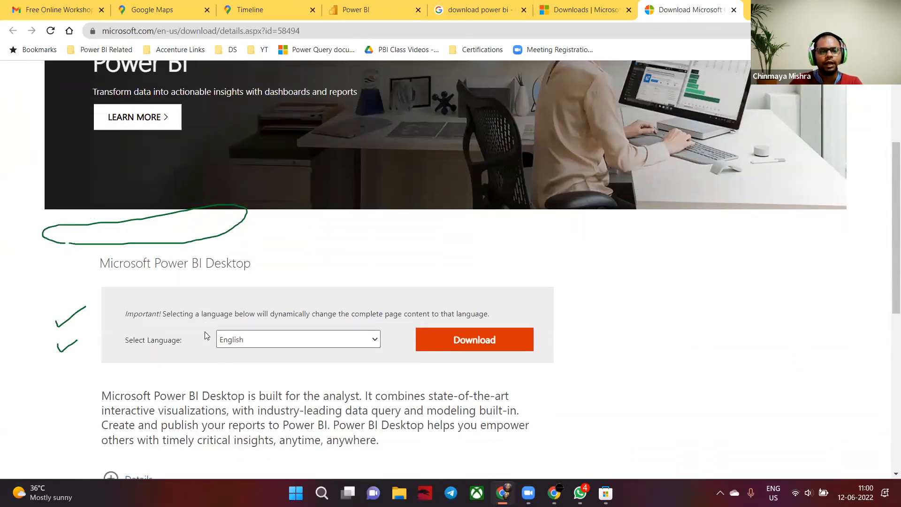
pyautogui.scroll(-1, 205, 335)
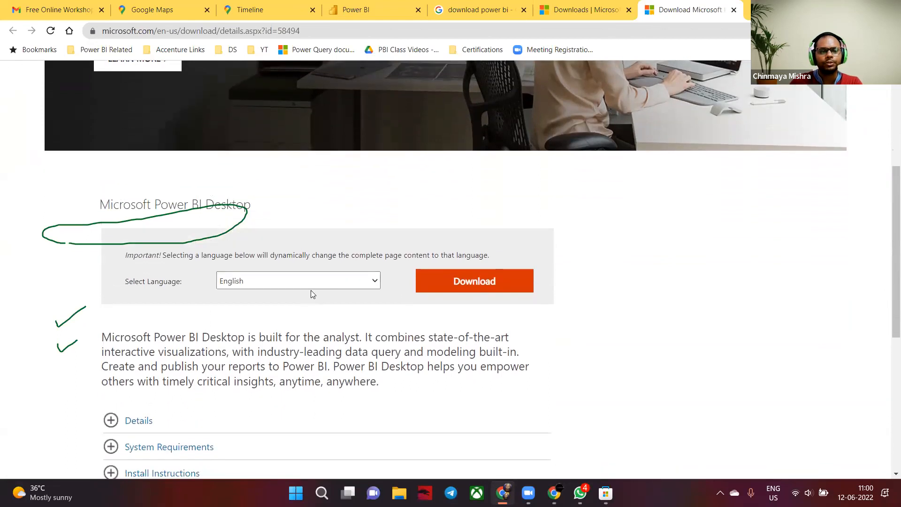
pyautogui.click(436, 292)
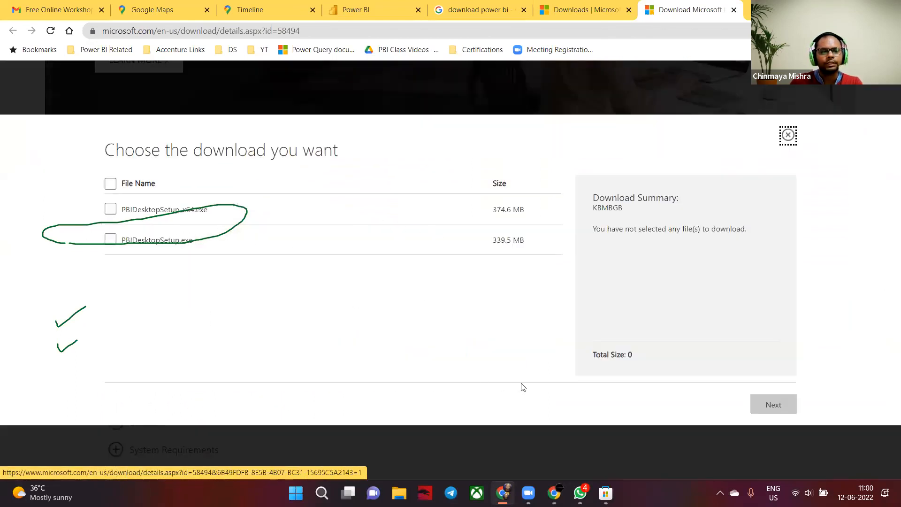
# Step: Clear the old annotations, tick PBIDesktopSetup_x64.exe and PBIDesktopSetup.exe with the pen, and underline their name endings
pyautogui.click(537, 375)
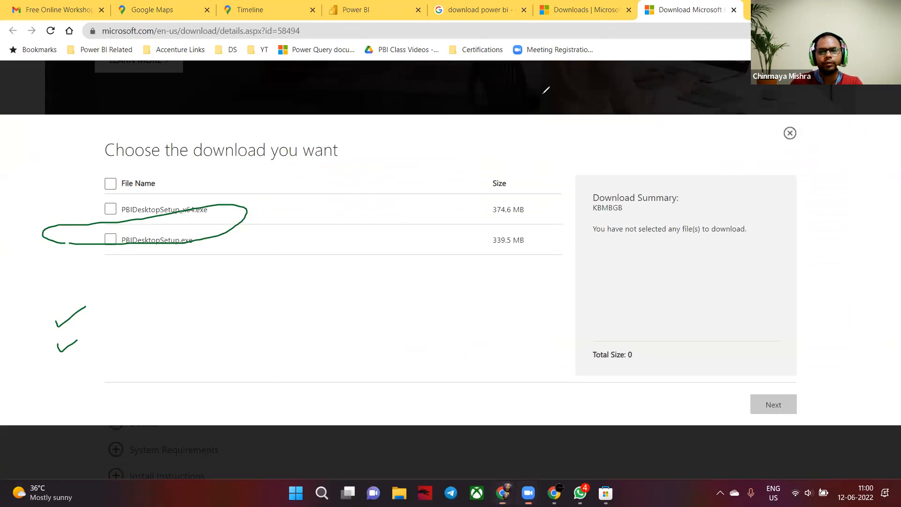
pyautogui.click(603, 95)
pyautogui.moveTo(80, 216); pyautogui.dragTo(128, 199)
pyautogui.moveTo(81, 264)
pyautogui.mouseDown()
pyautogui.moveTo(90, 272)
pyautogui.moveTo(125, 252)
pyautogui.mouseUp()
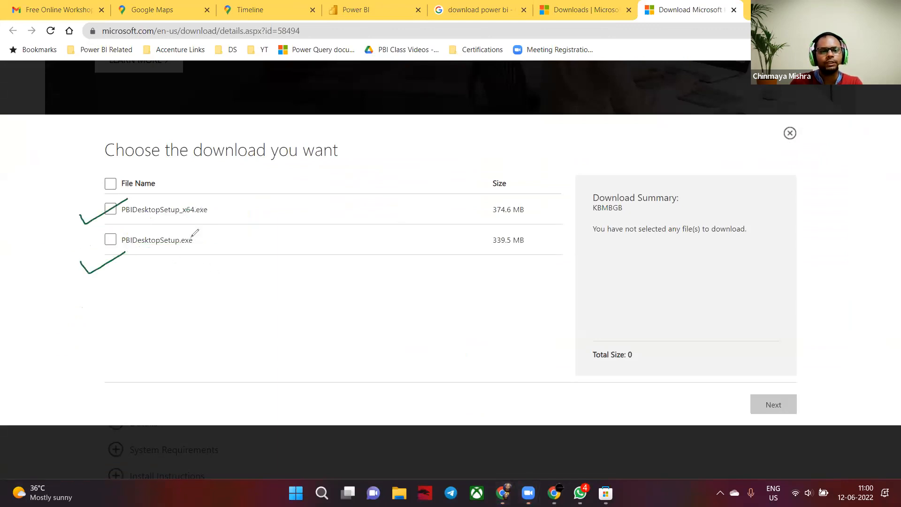
pyautogui.moveTo(187, 218); pyautogui.dragTo(219, 214)
pyautogui.moveTo(181, 255); pyautogui.dragTo(202, 254)
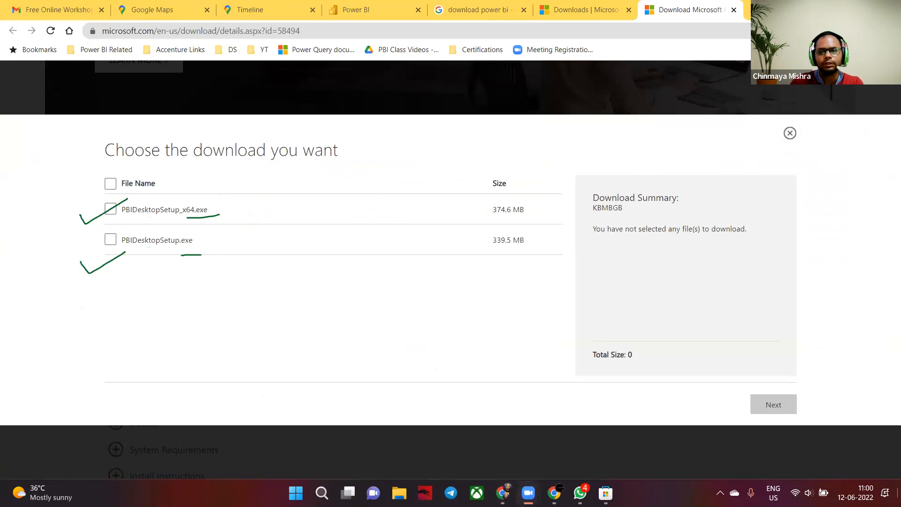
pyautogui.click(322, 493)
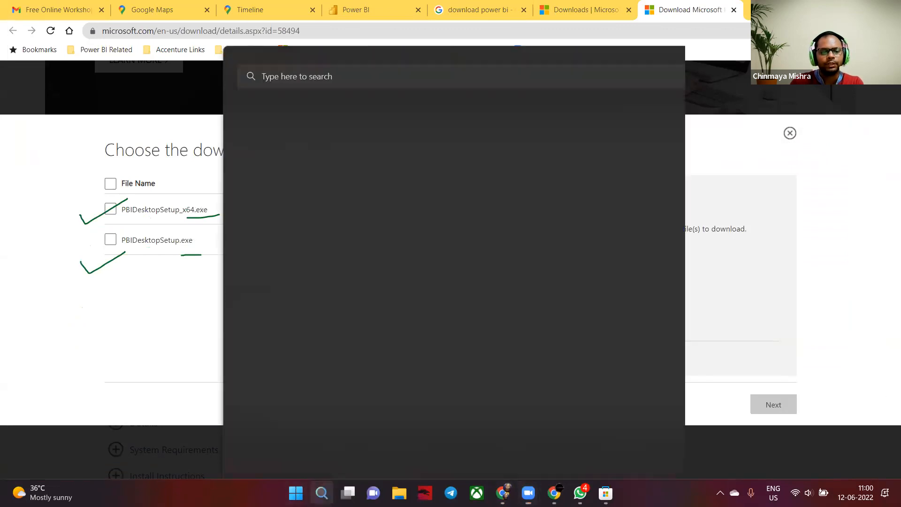
pyautogui.write('this ')
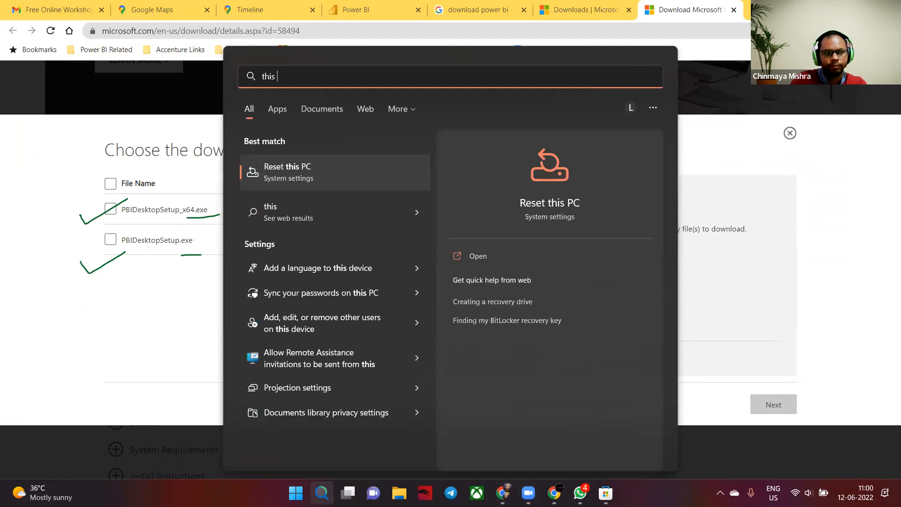
pyautogui.write('pc')
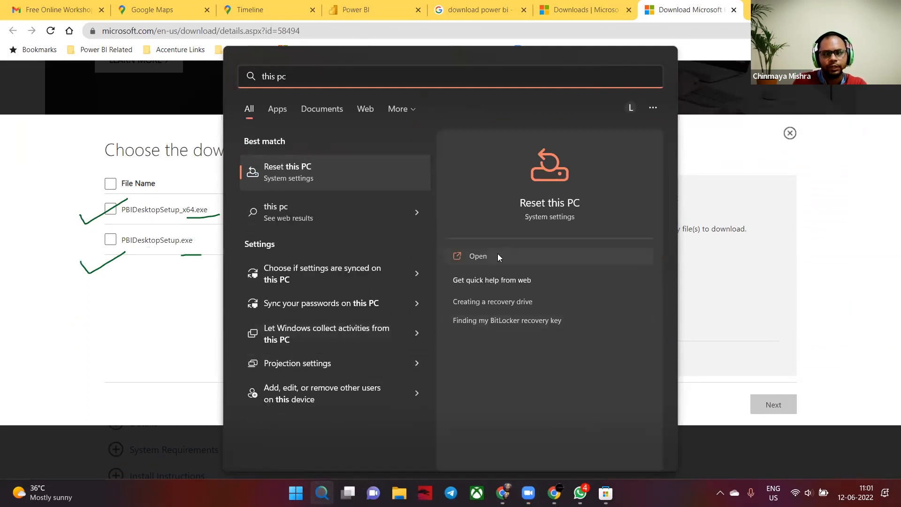
pyautogui.press('Escape')
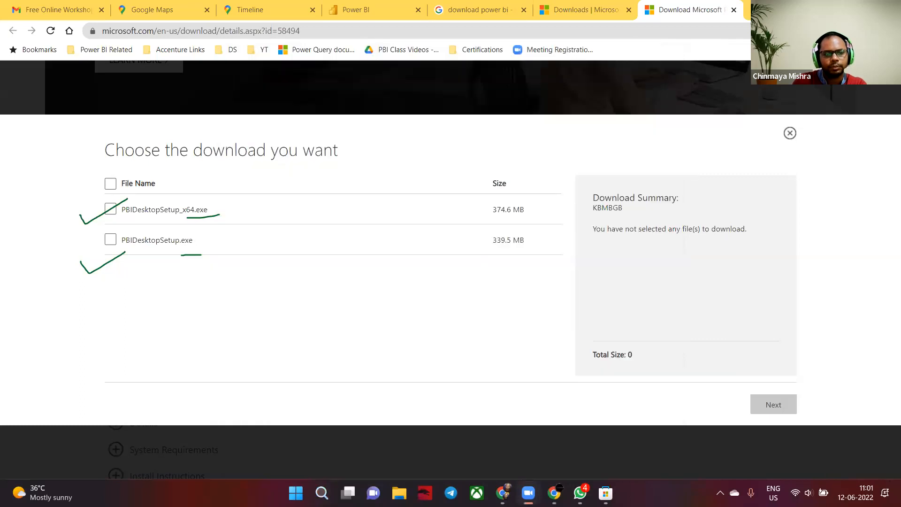
# Step: Open the properties of This PC from File Explorer and mark the operating system's bit version under System type
pyautogui.press('super+d')
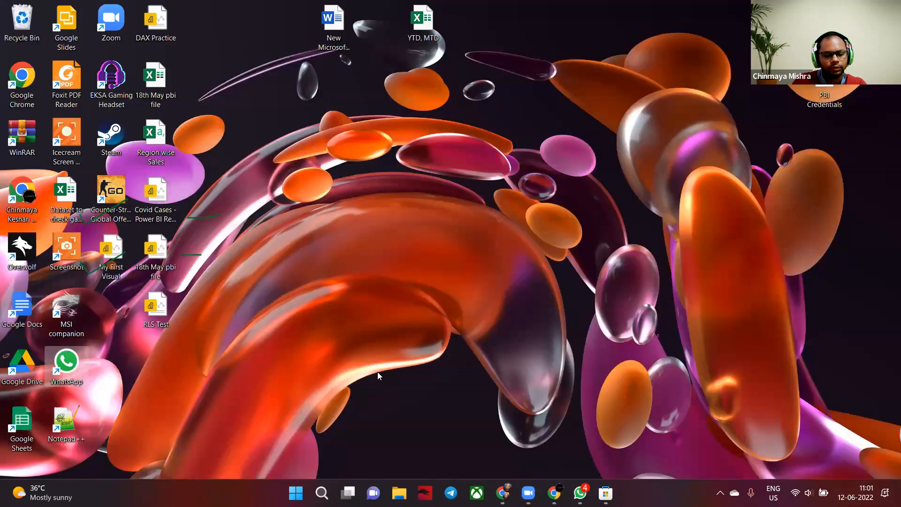
pyautogui.press('super+e')
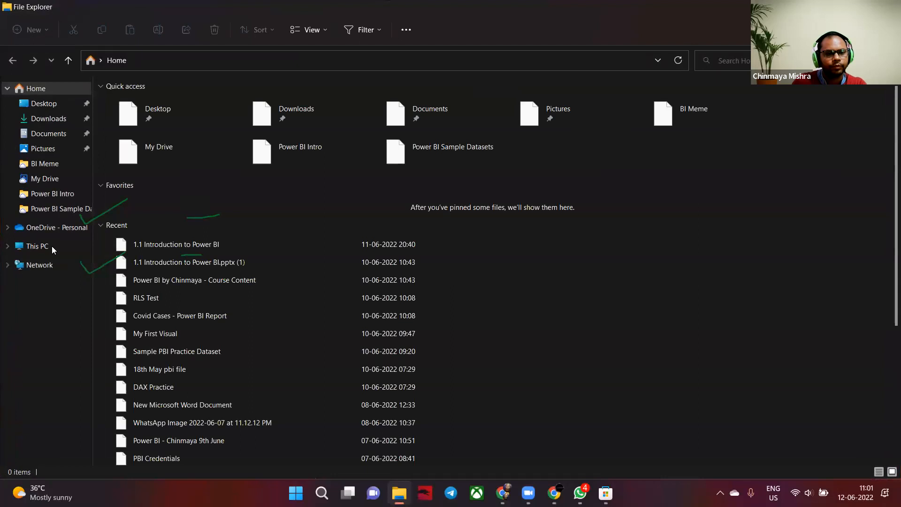
pyautogui.rightClick(60, 246)
pyautogui.click(103, 217)
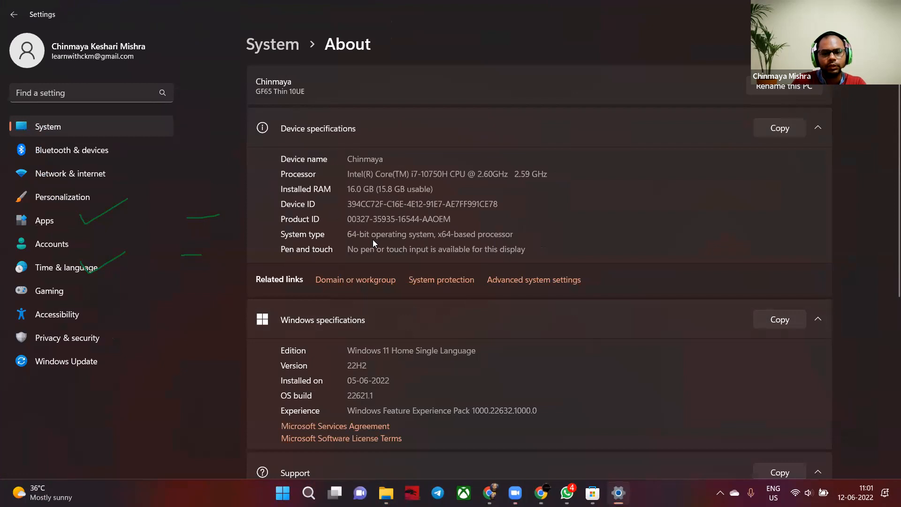
pyautogui.moveTo(350, 244)
pyautogui.mouseDown()
pyautogui.moveTo(406, 239)
pyautogui.moveTo(346, 235)
pyautogui.moveTo(357, 221)
pyautogui.moveTo(375, 222)
pyautogui.moveTo(375, 235)
pyautogui.mouseUp()
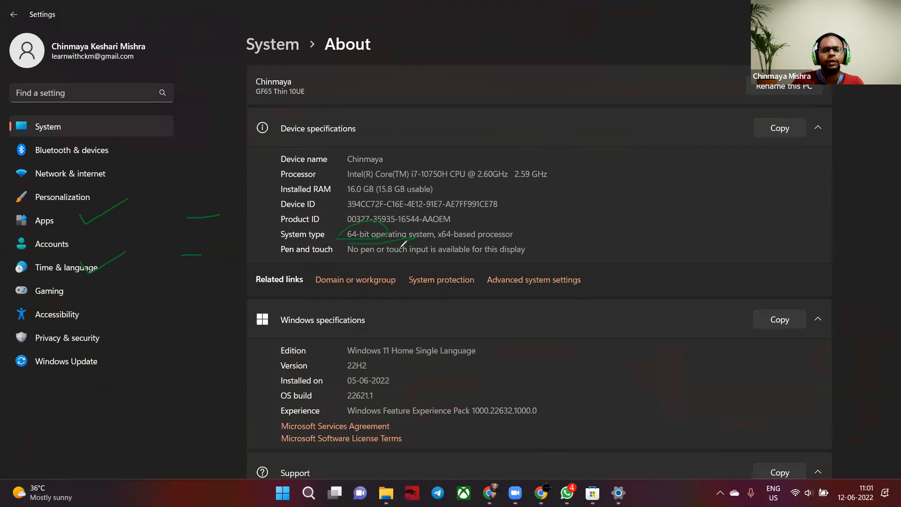
# Step: Switch to Microsoft Store, draw a box around Power BI Desktop's Open button and a tick over its logo, and clear all drawings
pyautogui.hotkey('alt', 'Tab')
pyautogui.hotkey('alt', 'Tab')
pyautogui.hotkey('alt', 'Tab')
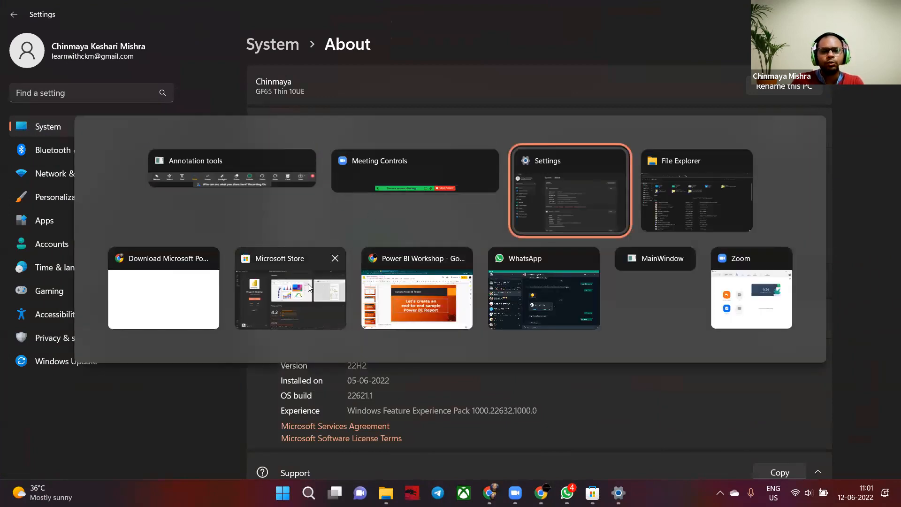
pyautogui.click(257, 288)
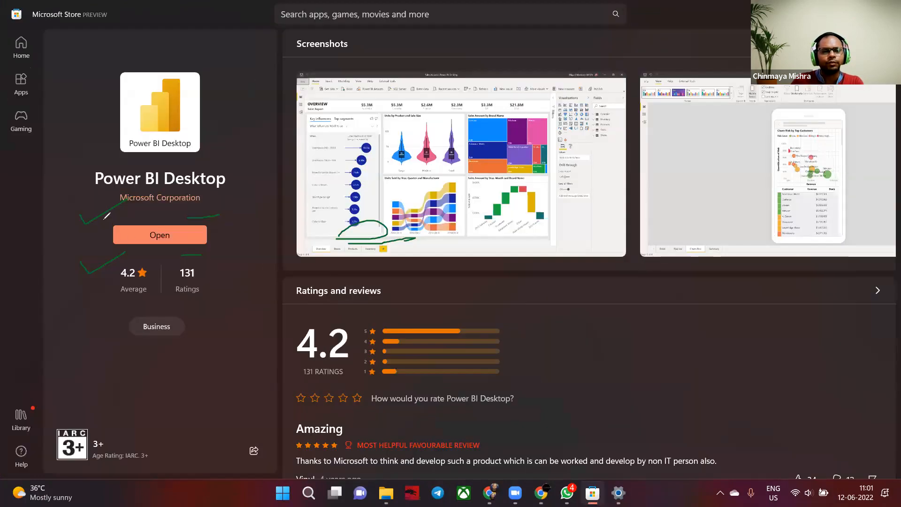
pyautogui.moveTo(136, 217)
pyautogui.mouseDown()
pyautogui.moveTo(230, 211)
pyautogui.moveTo(228, 253)
pyautogui.moveTo(77, 266)
pyautogui.moveTo(83, 225)
pyautogui.mouseUp()
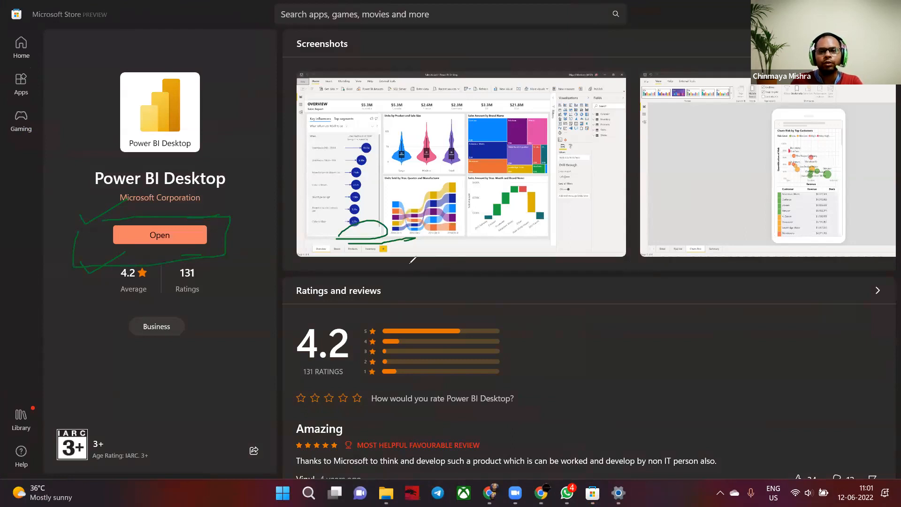
pyautogui.moveTo(68, 92); pyautogui.dragTo(181, 81)
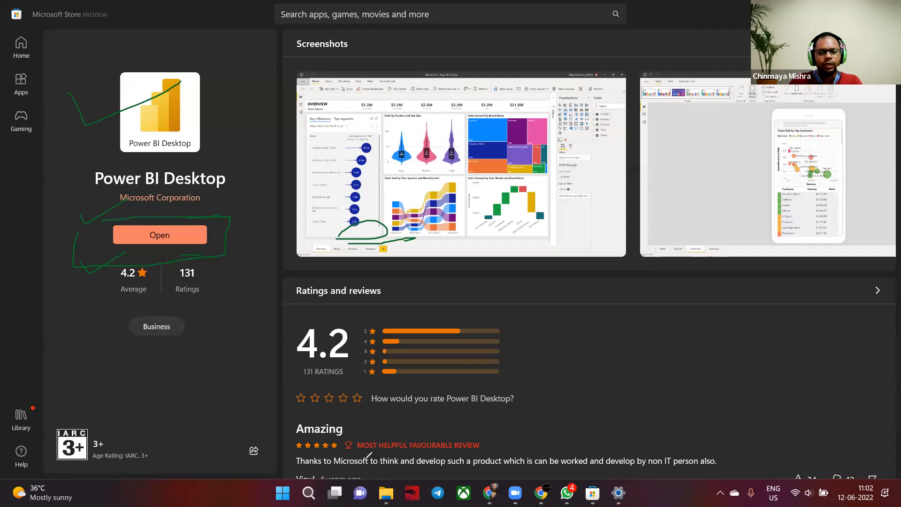
pyautogui.click(563, 108)
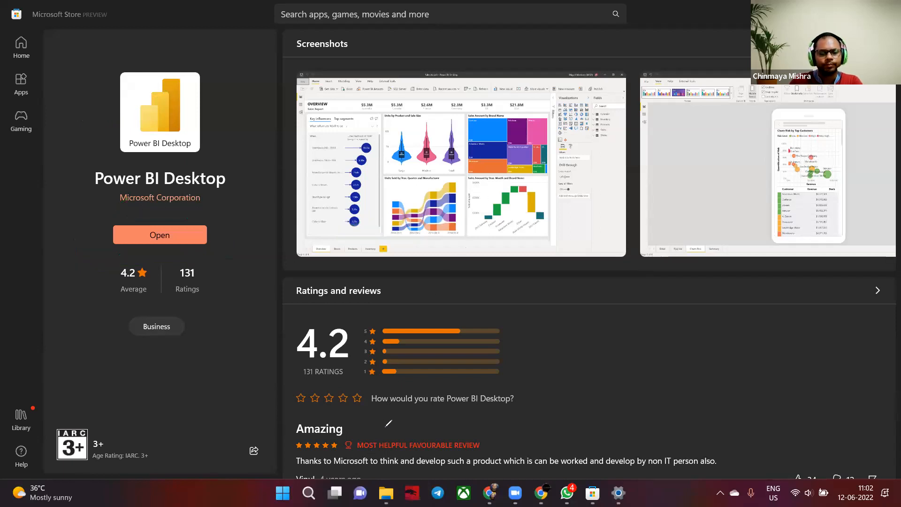
# Step: Search Windows for "Power", launch Power BI Desktop and close its start screen
pyautogui.click(315, 489)
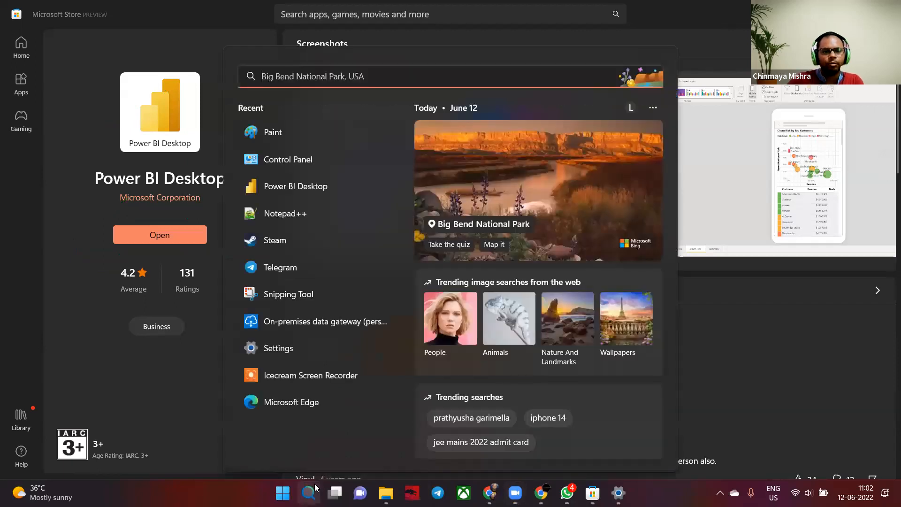
pyautogui.write('Power')
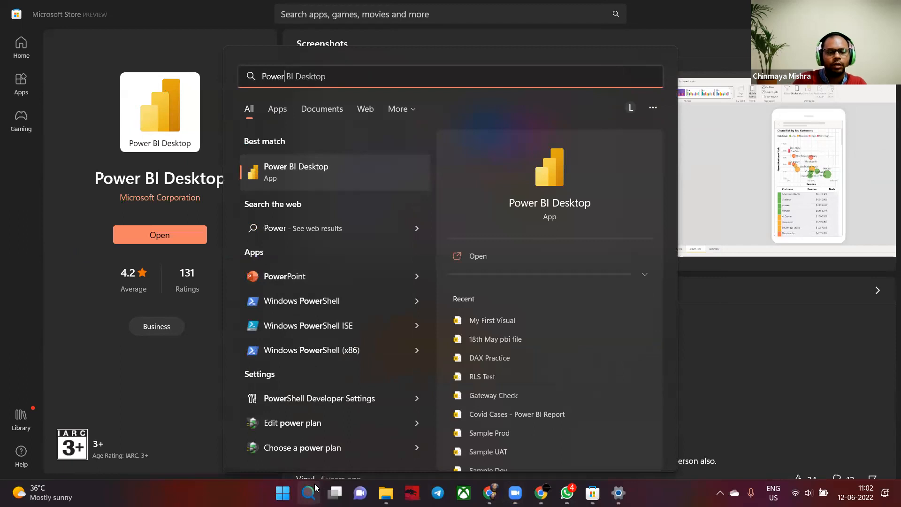
pyautogui.click(490, 258)
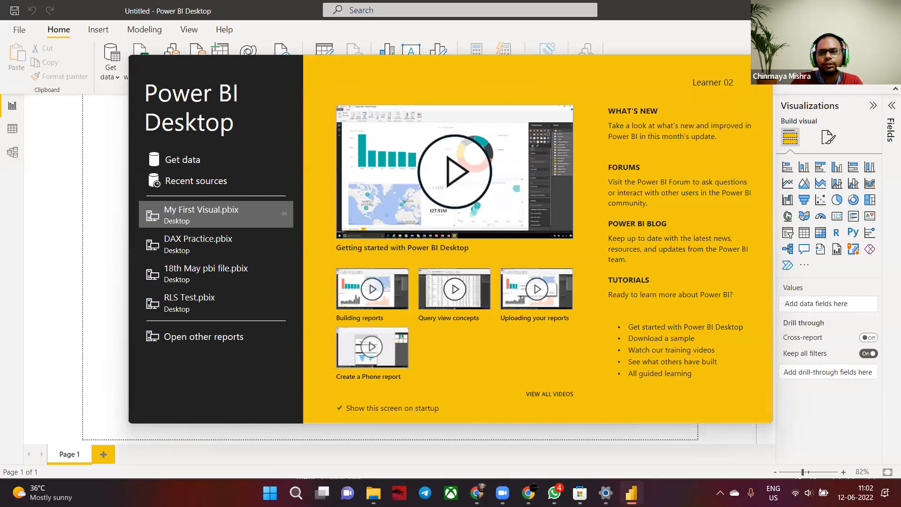
pyautogui.click(761, 67)
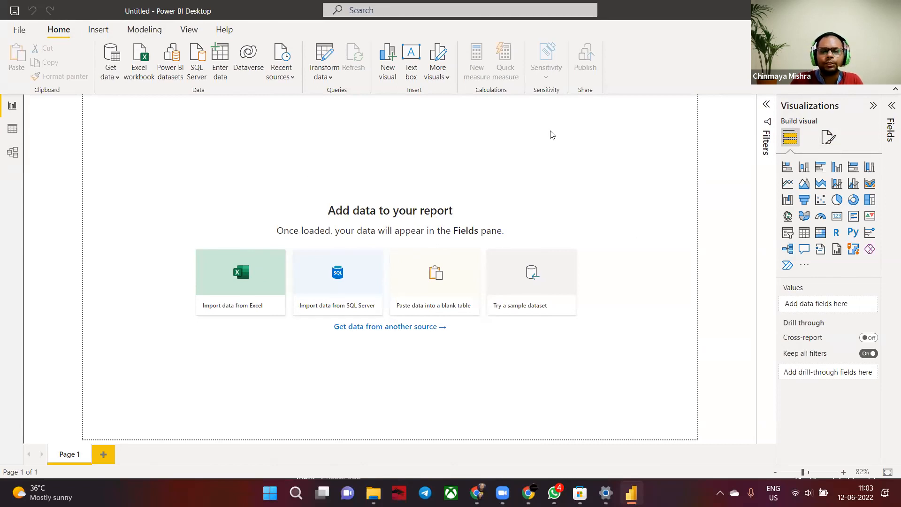
# Step: Switch to the Power BI Workshop presentation in Chrome and show slide 17, Power BI Architecture
pyautogui.click(528, 493)
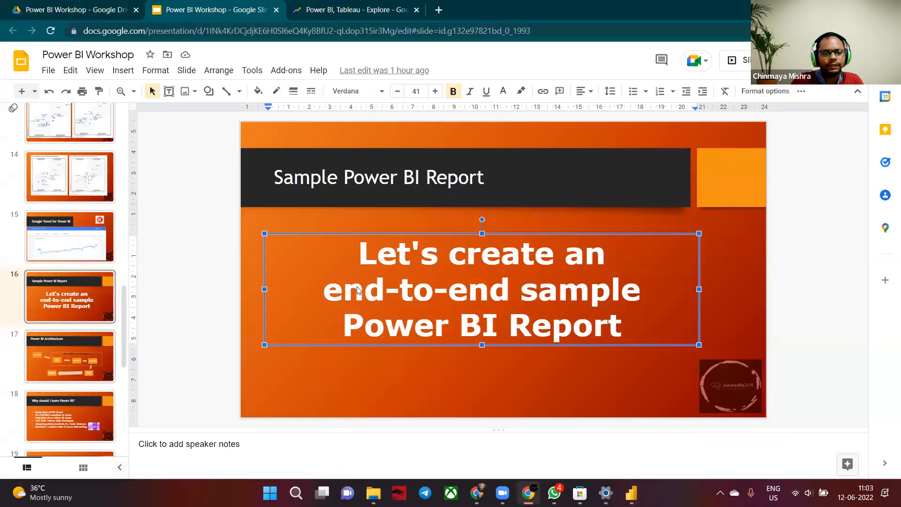
pyautogui.scroll(-1, 359, 290)
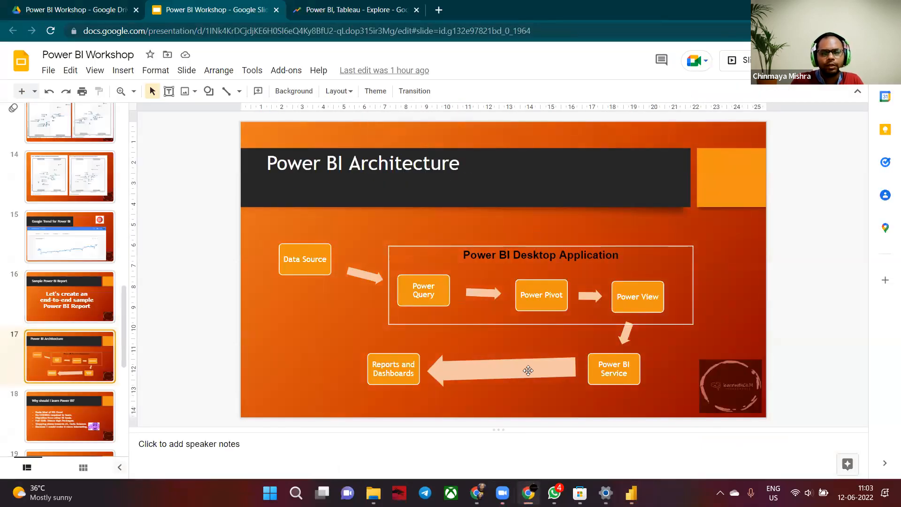
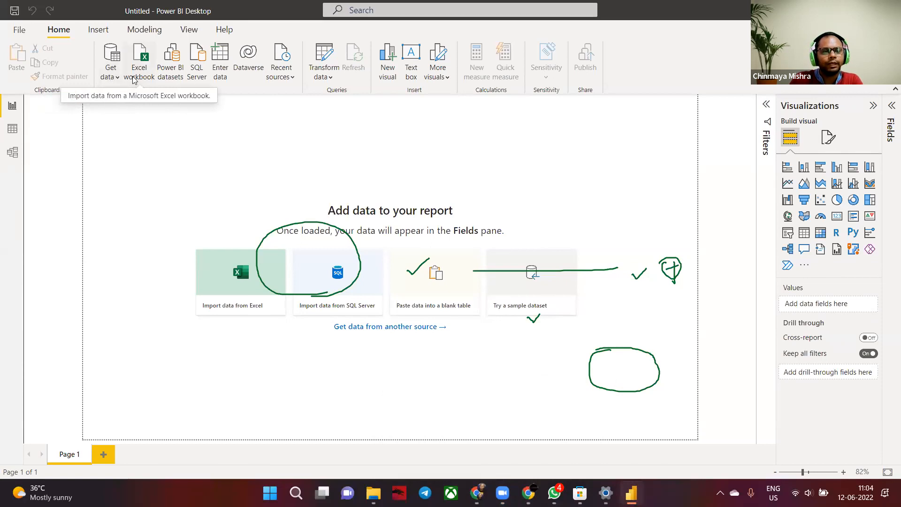
# Step: Import the Excel workbook Sample PBI Practice Dataset from the Power BI Sample Datasets folder
pyautogui.click(116, 77)
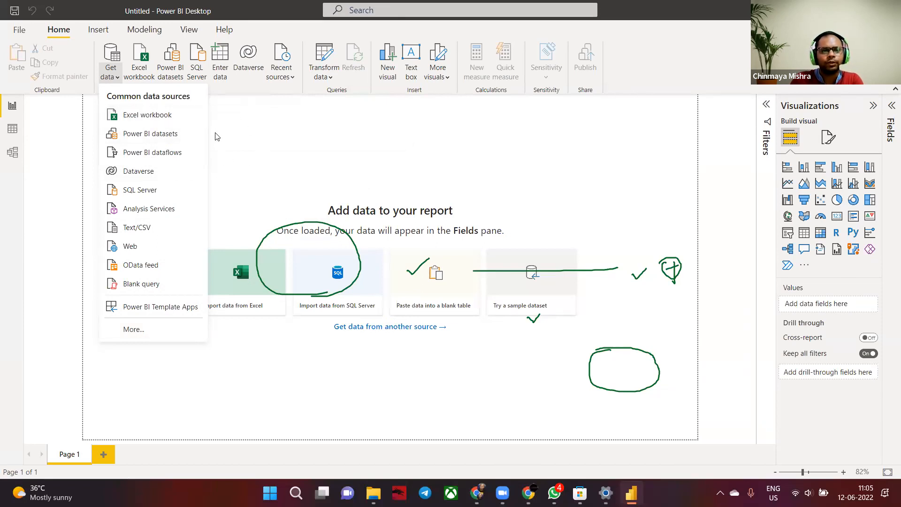
pyautogui.click(155, 118)
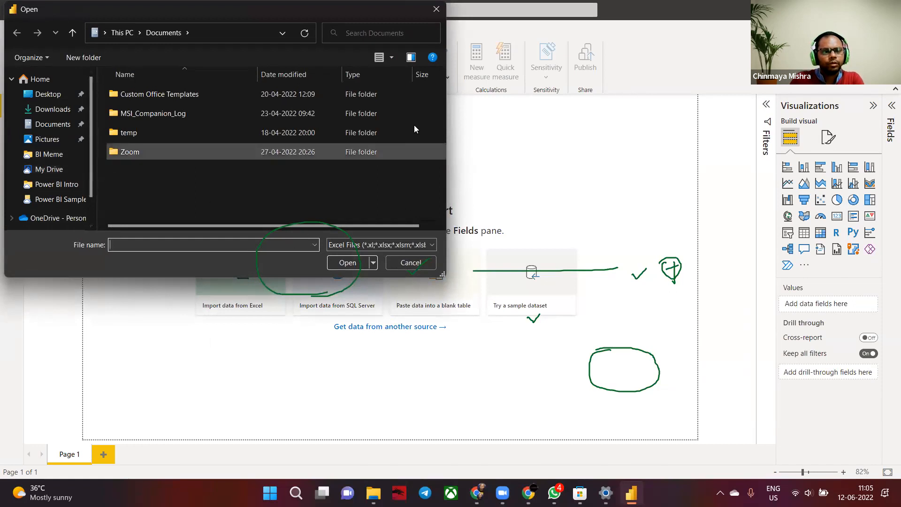
pyautogui.scroll(-2, 47, 188)
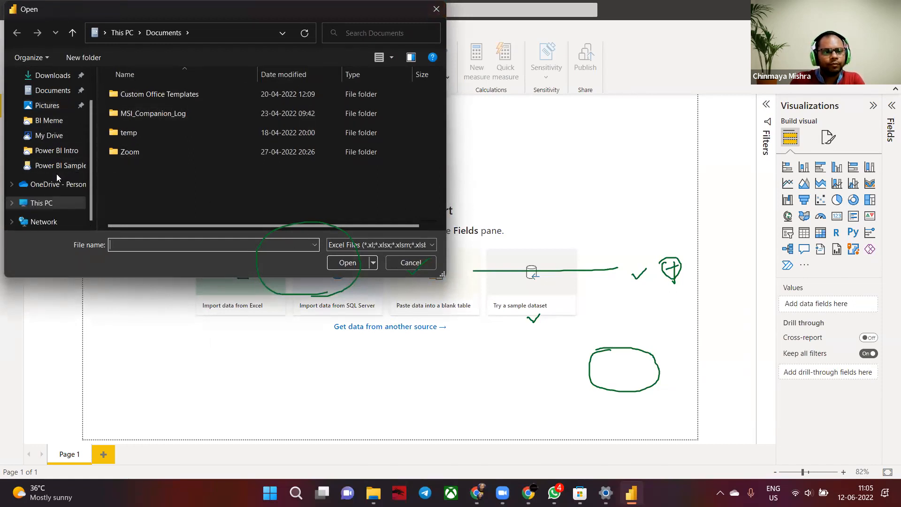
pyautogui.scroll(1, 50, 155)
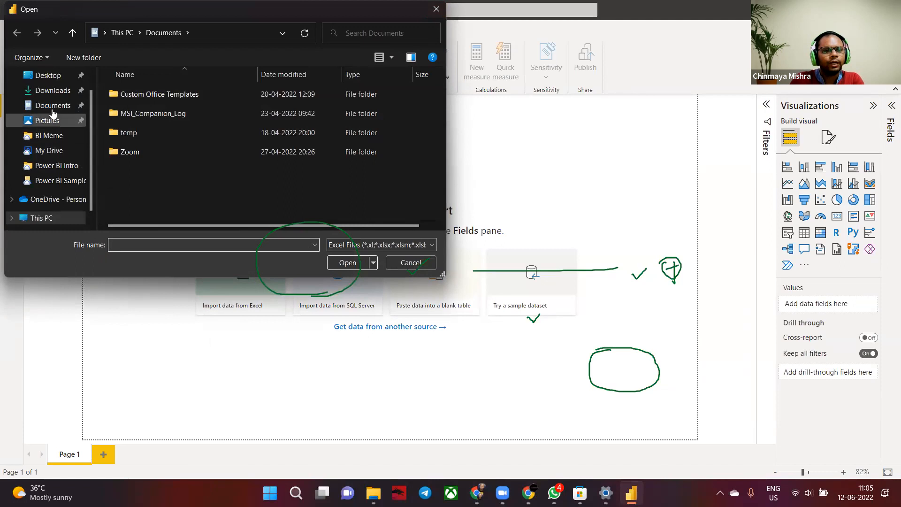
pyautogui.scroll(-1, 55, 167)
pyautogui.scroll(2, 56, 181)
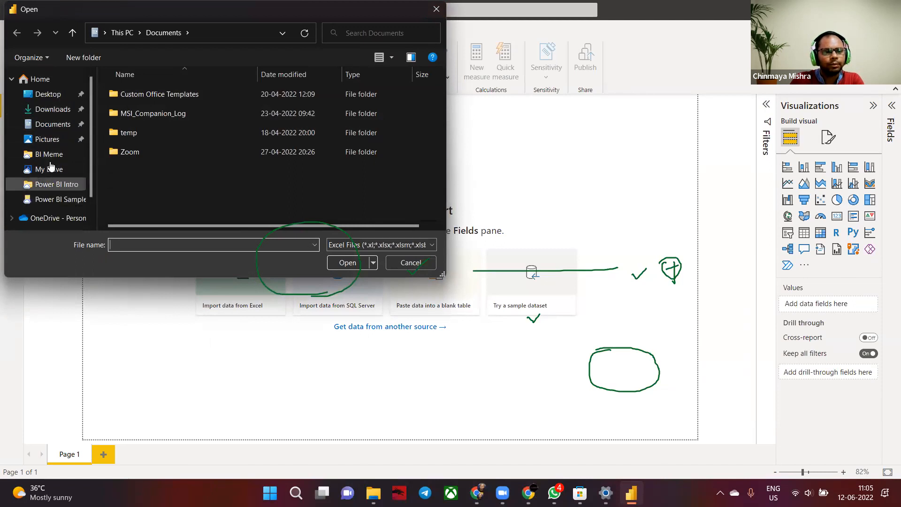
pyautogui.click(40, 79)
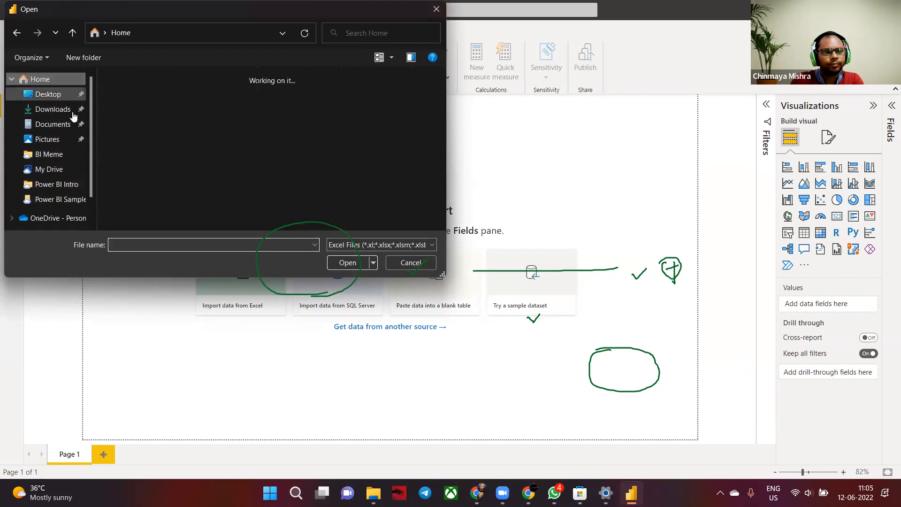
pyautogui.scroll(-2, 66, 183)
pyautogui.click(61, 166)
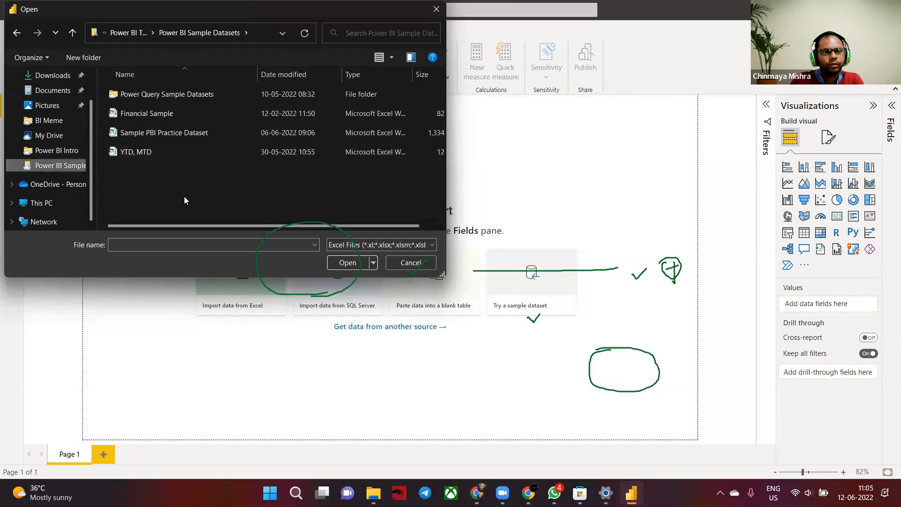
pyautogui.click(153, 136)
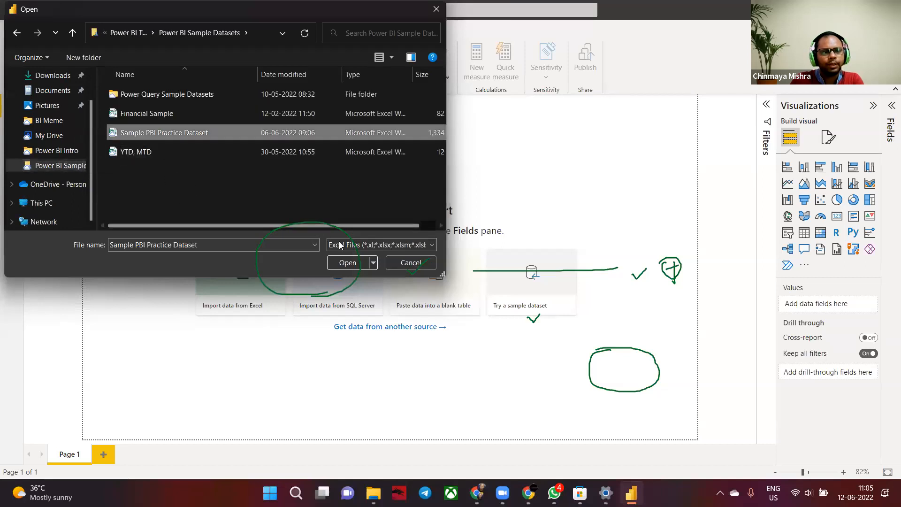
pyautogui.click(336, 263)
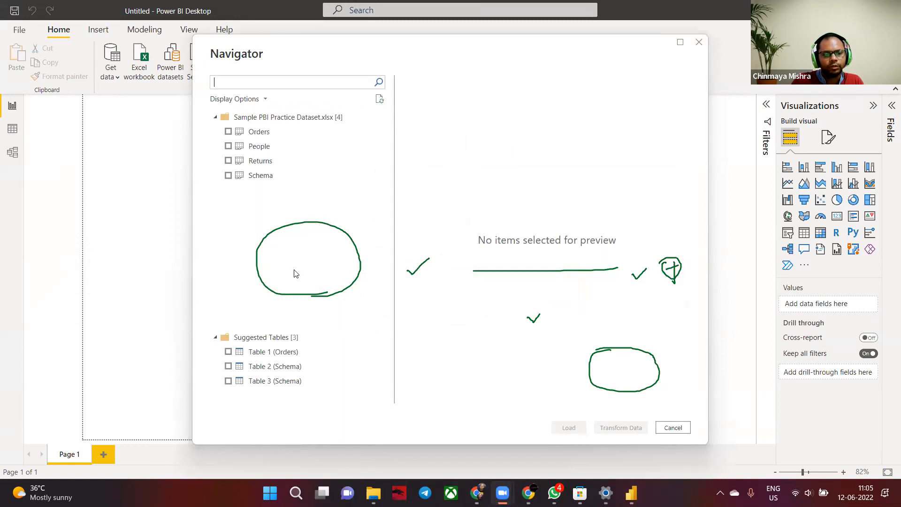
# Step: Clear the old drawings and draw ticks beside the Orders, People, Returns and Schema sheets in the Navigator
pyautogui.click(553, 427)
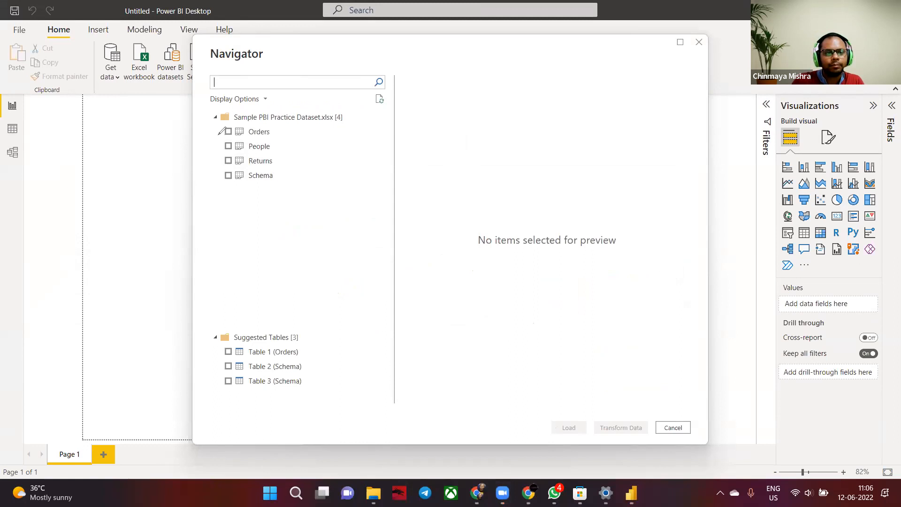
pyautogui.moveTo(214, 133)
pyautogui.mouseDown()
pyautogui.moveTo(231, 128)
pyautogui.moveTo(220, 177)
pyautogui.mouseUp()
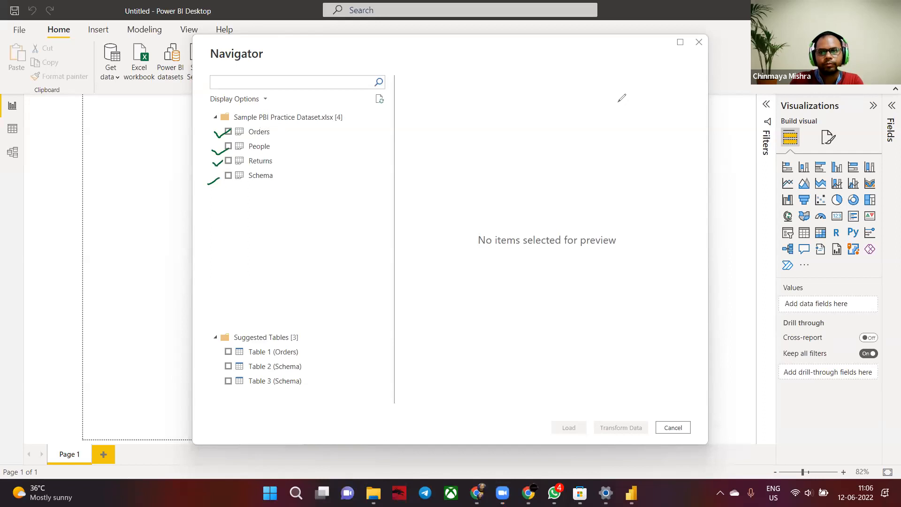
# Step: Open the Sample PBI Practice Dataset workbook in Excel from File Explorer's recent files
pyautogui.click(296, 493)
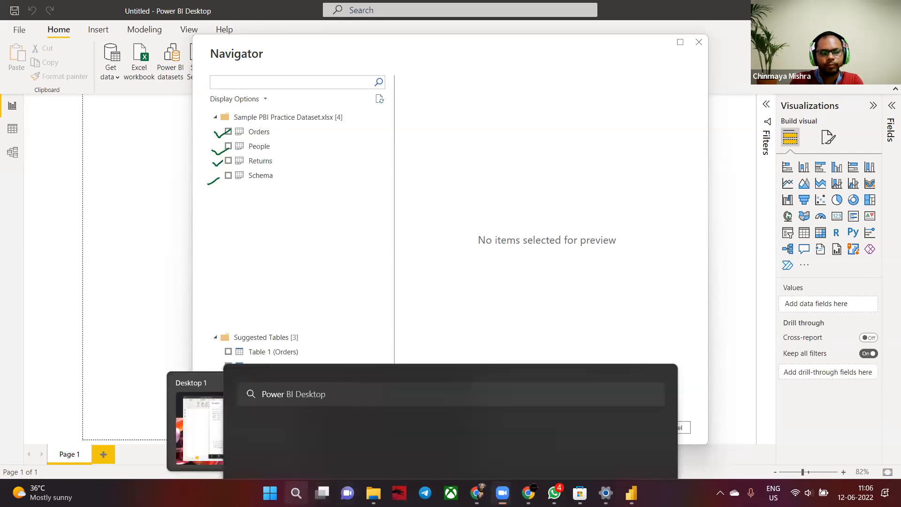
pyautogui.click(125, 271)
pyautogui.press('super+e')
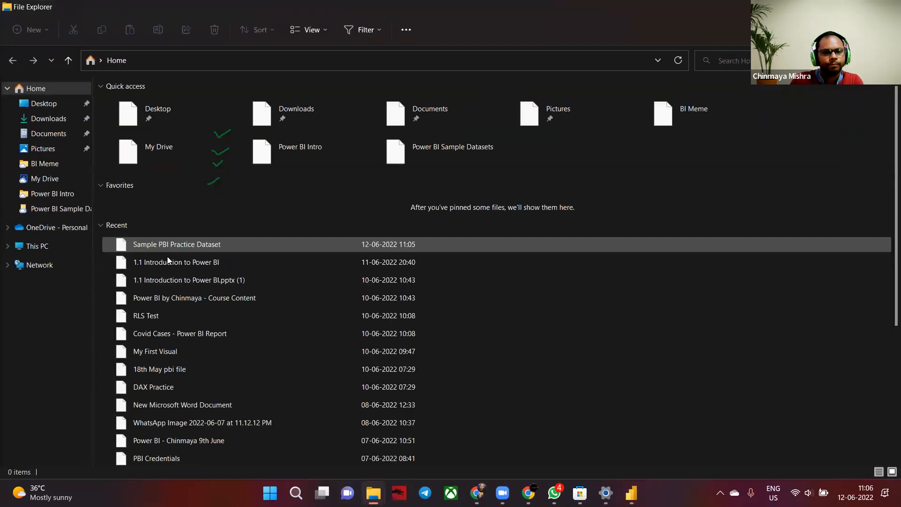
pyautogui.doubleClick(163, 250)
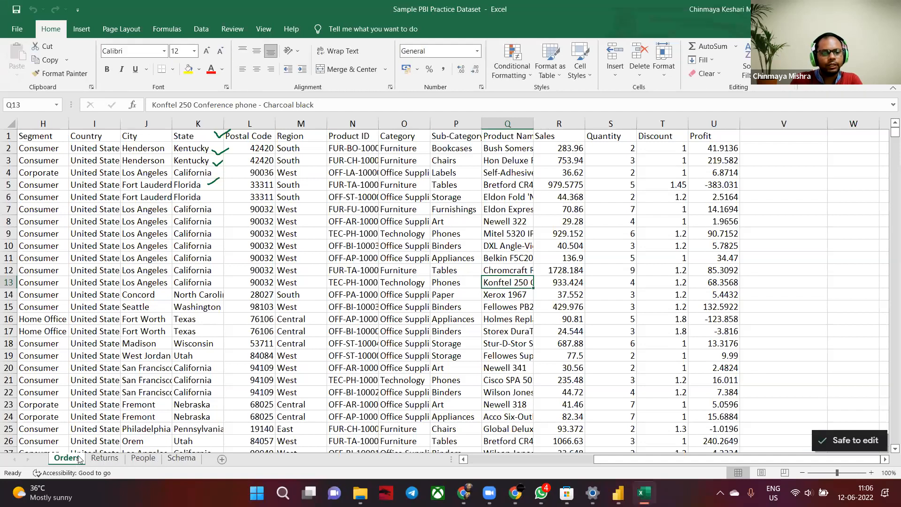
# Step: Go through the workbook's Orders, Returns, People and Schema sheets to compare them with the Navigator's list
pyautogui.click(101, 459)
pyautogui.click(140, 459)
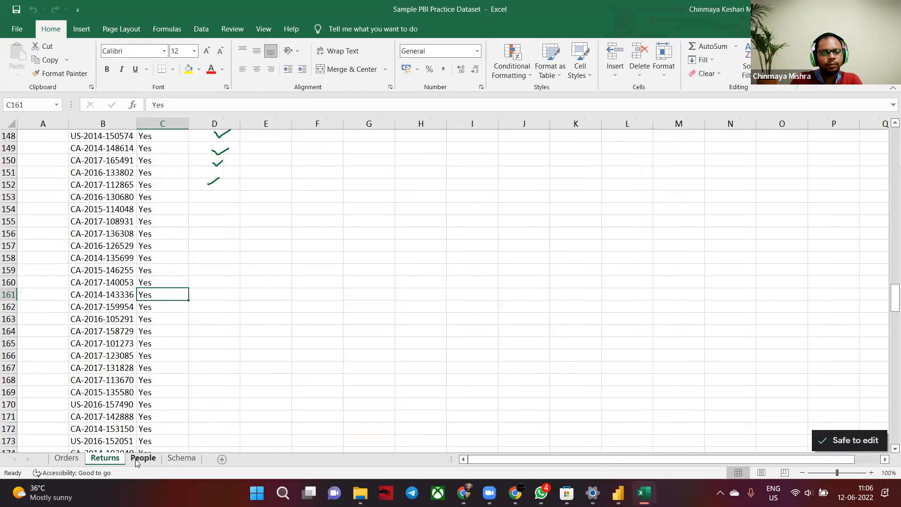
pyautogui.click(175, 461)
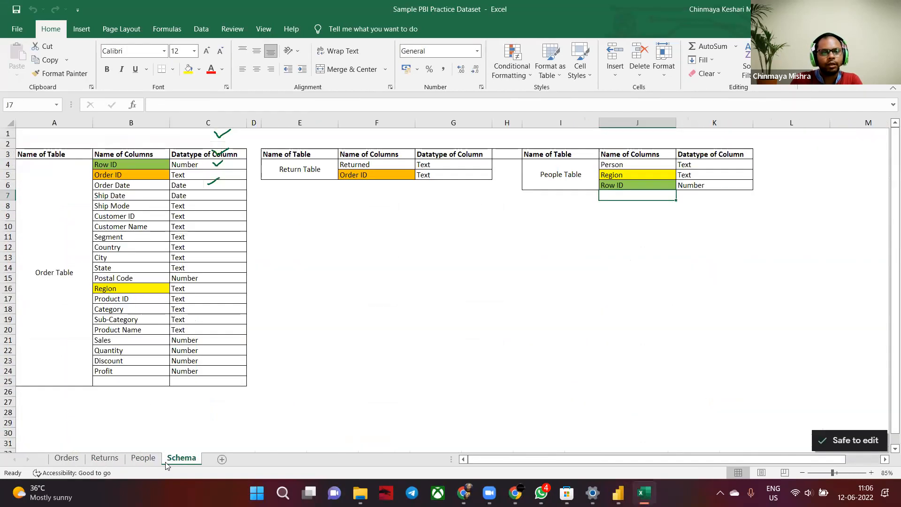
pyautogui.click(66, 459)
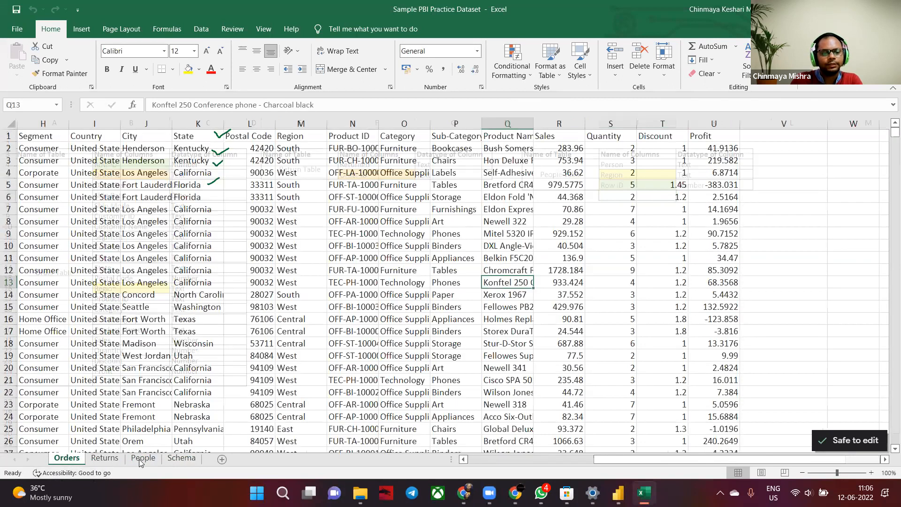
pyautogui.click(104, 459)
pyautogui.click(142, 459)
pyautogui.hotkey('ctrl', 'pagedown')
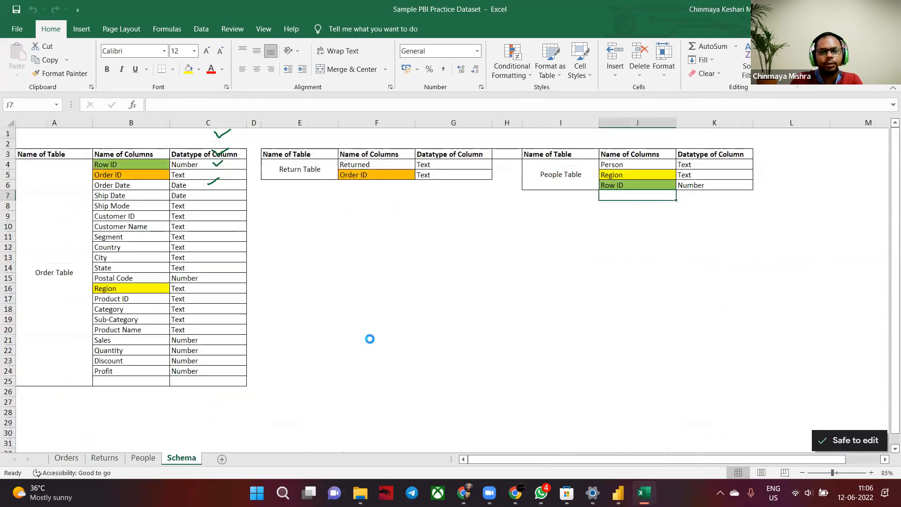
# Step: Switch back to Power BI Desktop and select the Orders, People and Returns tables for import
pyautogui.hotkey('alt', 'Tab')
pyautogui.press('Tab')
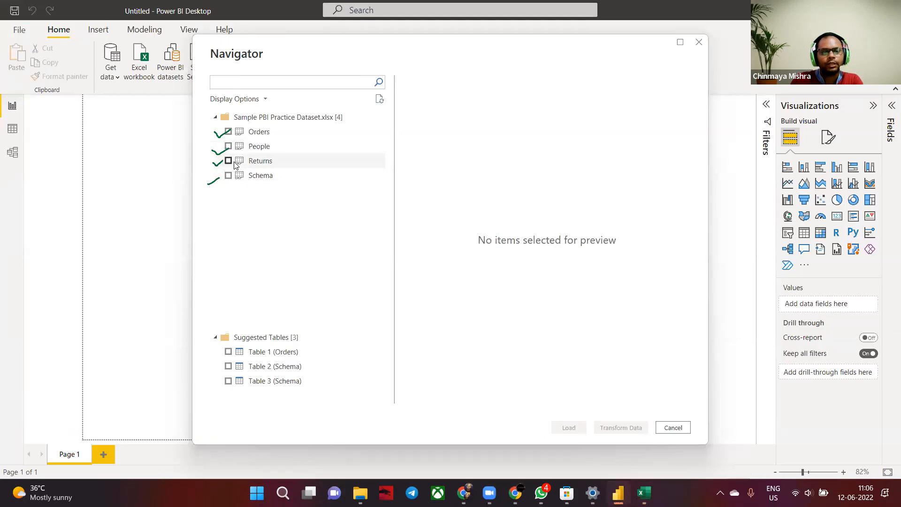
pyautogui.click(228, 133)
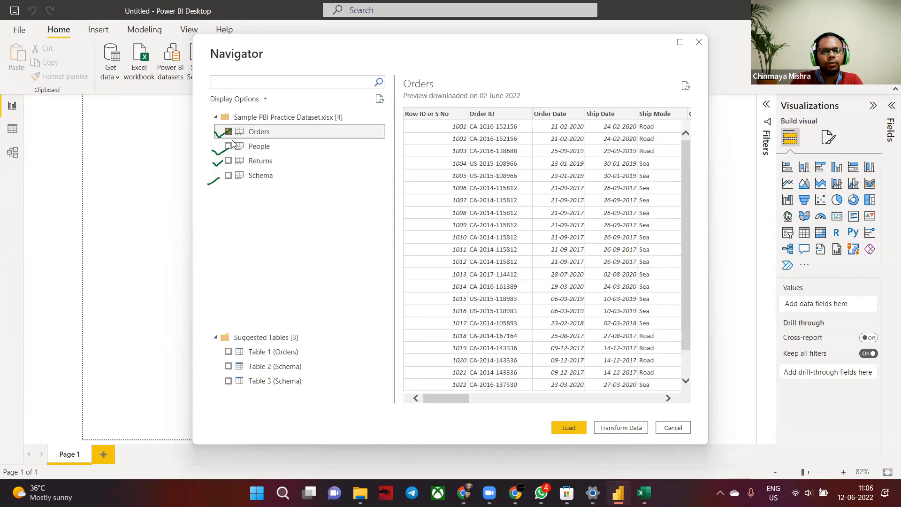
pyautogui.click(229, 146)
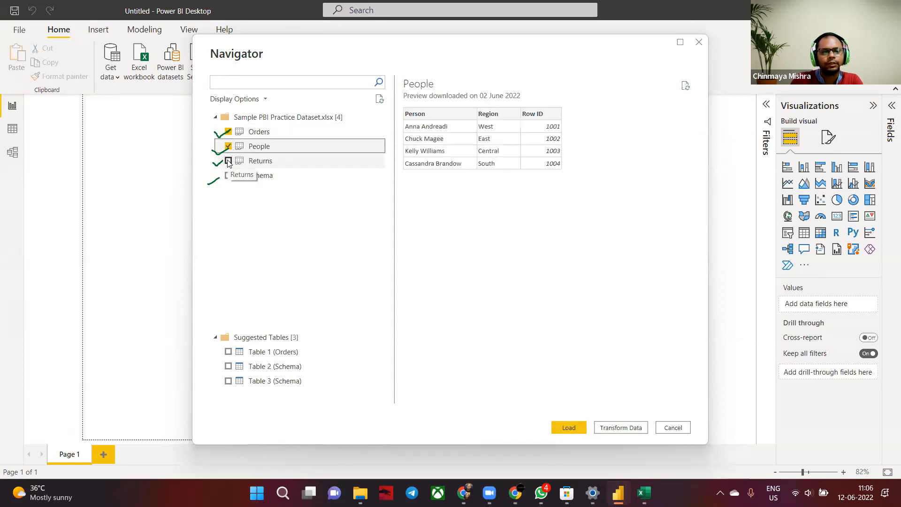
pyautogui.click(229, 161)
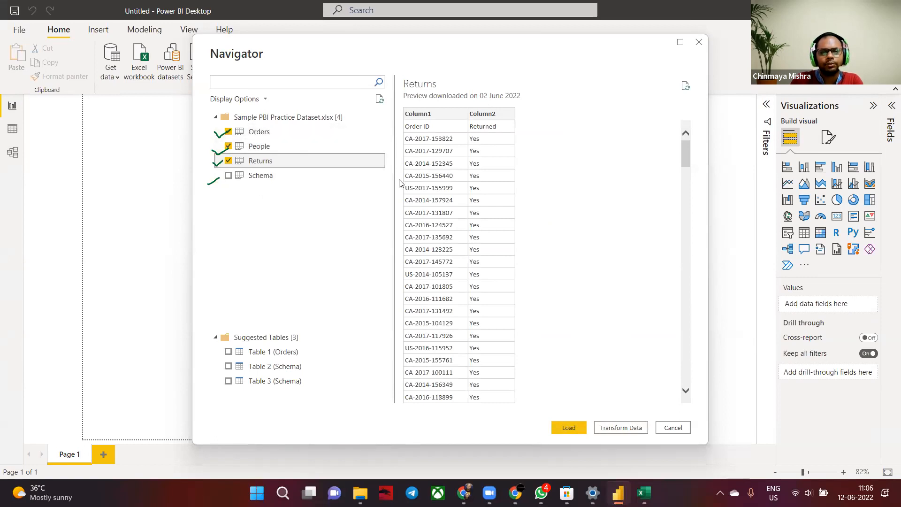
# Step: Preview the Orders, People and Returns tables in turn and examine their column headers
pyautogui.click(329, 132)
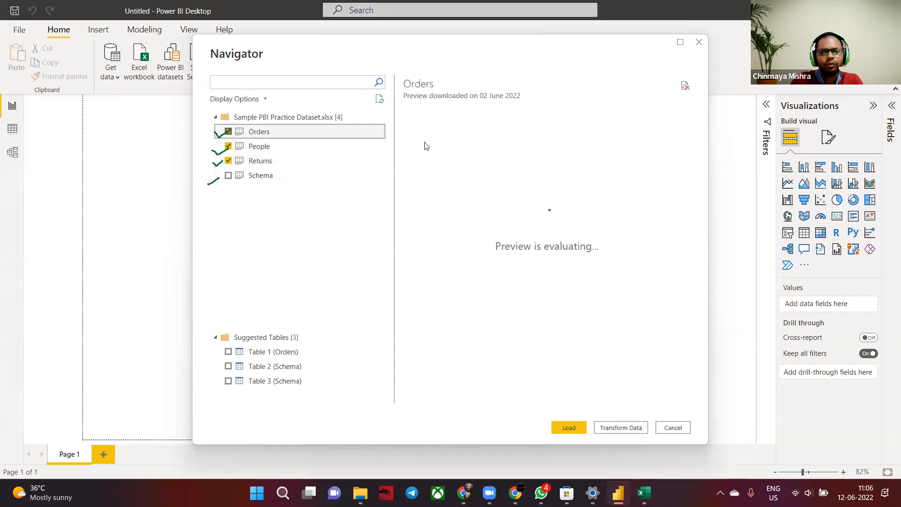
pyautogui.click(304, 149)
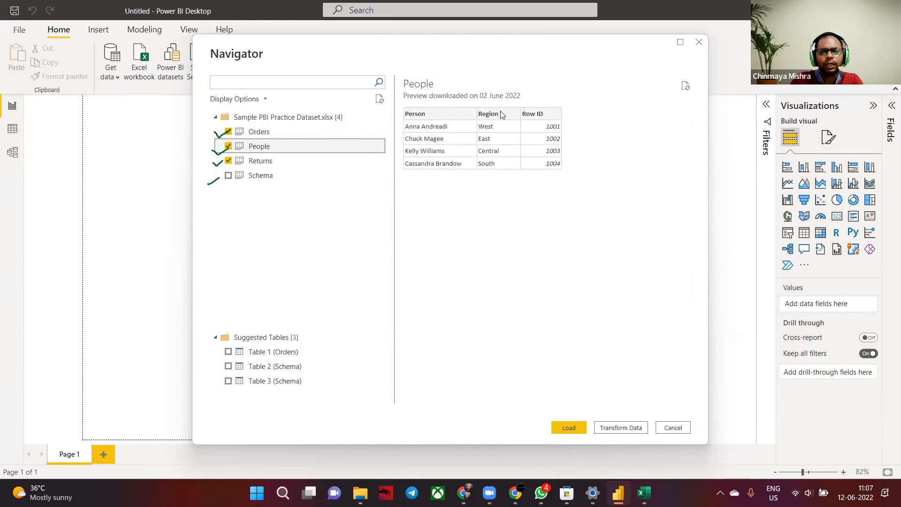
pyautogui.click(308, 163)
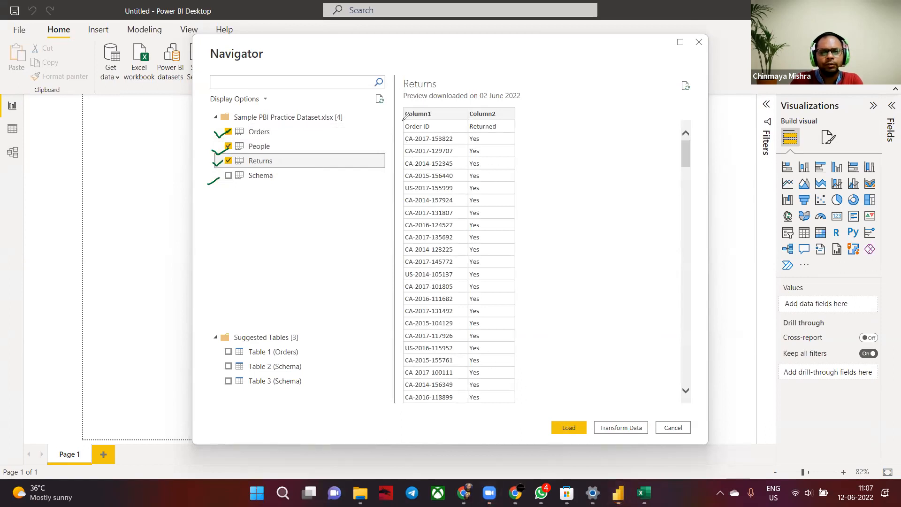
# Step: Mark the Returns preview's Column1 and Column2 headers and first row, circle Transform Data and handwrite "ETL" beside the preview
pyautogui.moveTo(410, 120)
pyautogui.mouseDown()
pyautogui.moveTo(508, 112)
pyautogui.moveTo(408, 109)
pyautogui.moveTo(405, 124)
pyautogui.moveTo(503, 127)
pyautogui.mouseUp()
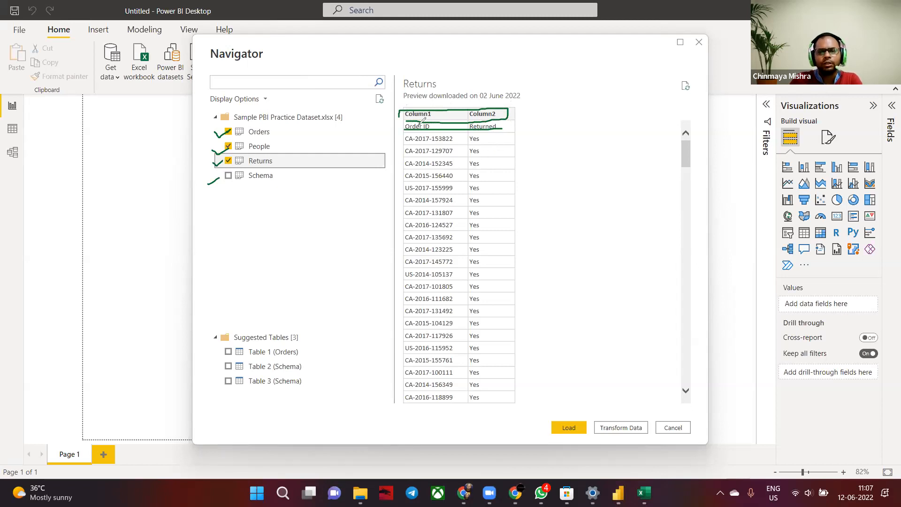
pyautogui.moveTo(520, 121)
pyautogui.mouseDown()
pyautogui.moveTo(540, 116)
pyautogui.moveTo(533, 107)
pyautogui.moveTo(525, 109)
pyautogui.moveTo(531, 120)
pyautogui.mouseUp()
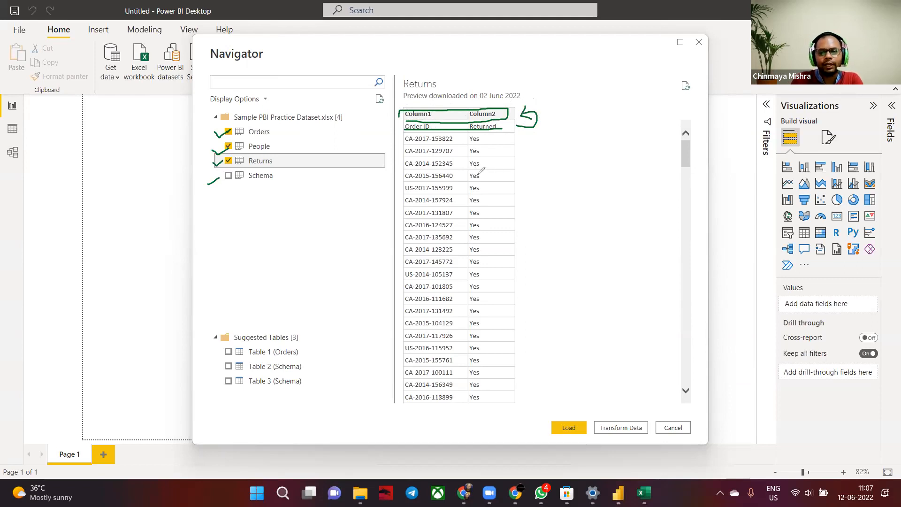
pyautogui.moveTo(639, 430)
pyautogui.mouseDown()
pyautogui.moveTo(618, 433)
pyautogui.moveTo(596, 406)
pyautogui.moveTo(652, 406)
pyautogui.moveTo(646, 422)
pyautogui.moveTo(634, 416)
pyautogui.mouseUp()
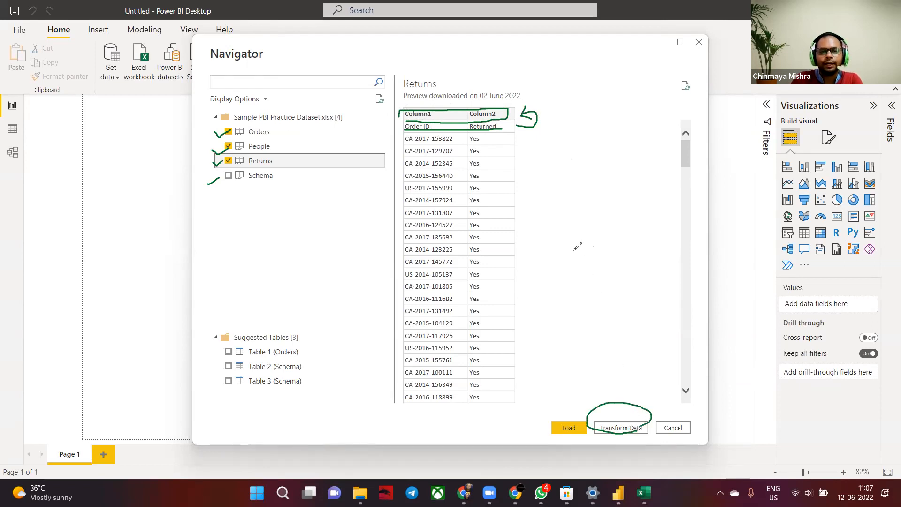
pyautogui.moveTo(551, 173)
pyautogui.mouseDown()
pyautogui.moveTo(571, 192)
pyautogui.moveTo(568, 170)
pyautogui.moveTo(577, 187)
pyautogui.moveTo(601, 185)
pyautogui.moveTo(612, 163)
pyautogui.moveTo(642, 180)
pyautogui.mouseUp()
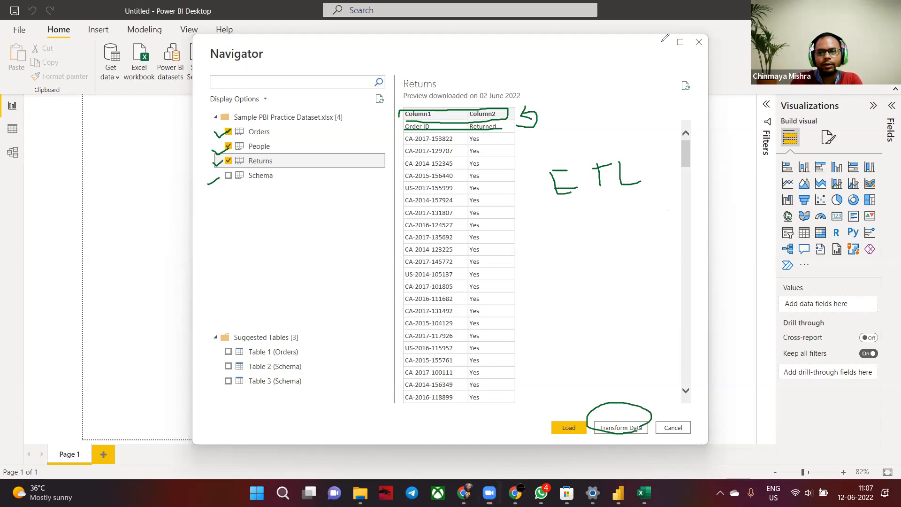
# Step: Switch to the Power BI Workshop presentation in Chrome and show slide 6, Business Intelligence Workflow
pyautogui.click(517, 494)
pyautogui.scroll(15, 39, 245)
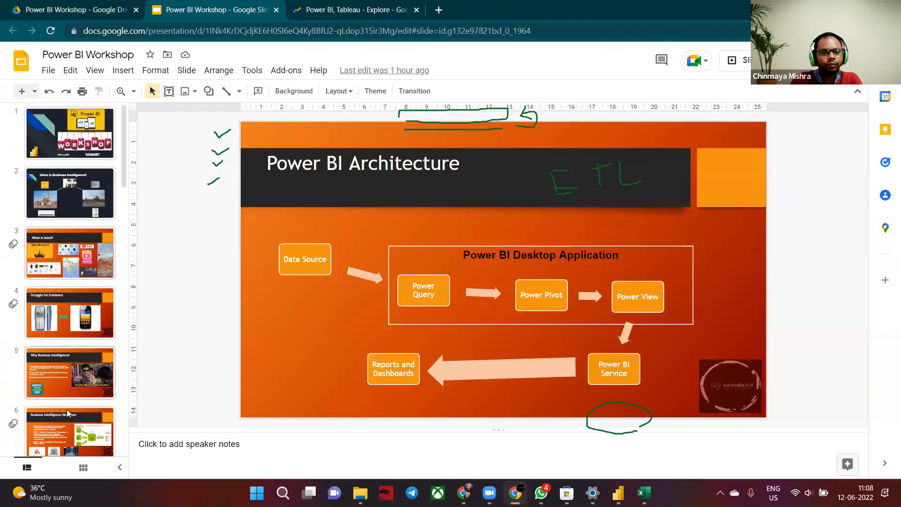
pyautogui.click(67, 413)
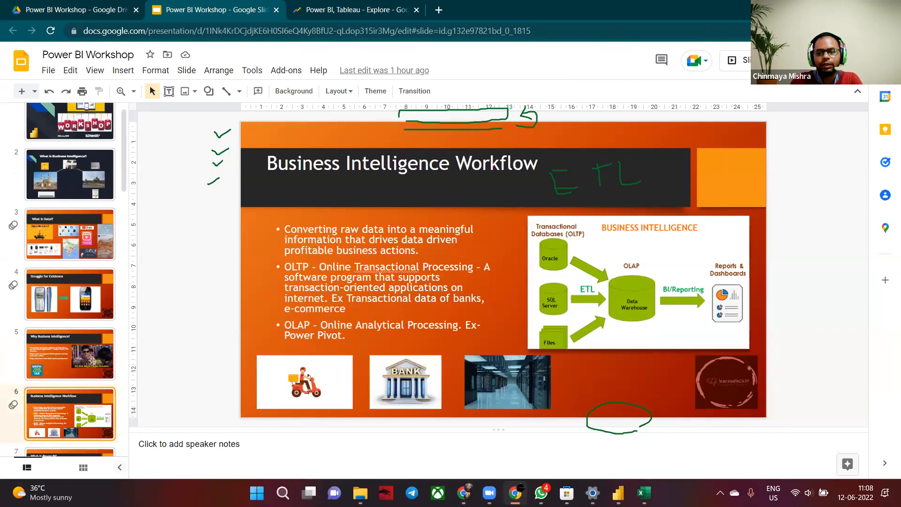
# Step: Find and open Notepad++ through the Windows search, and create a new blank document
pyautogui.click(618, 493)
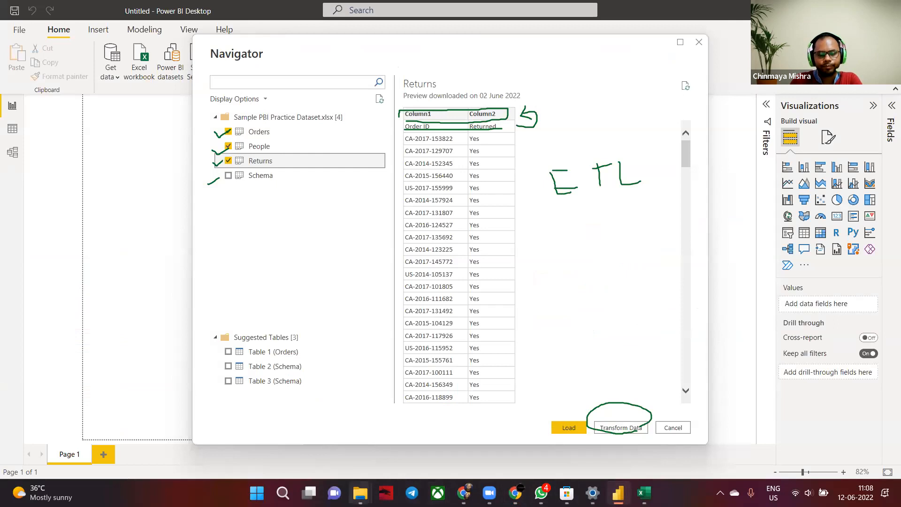
pyautogui.click(282, 492)
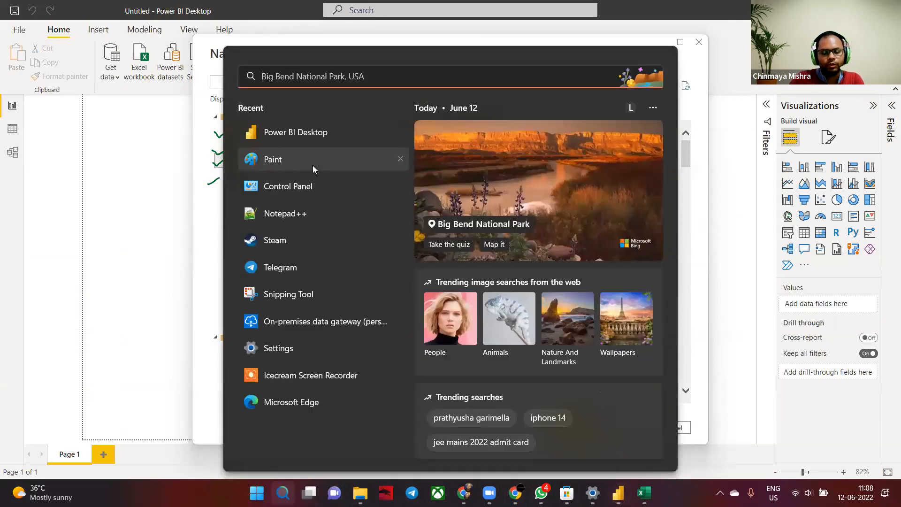
pyautogui.write('note')
pyautogui.click(314, 170)
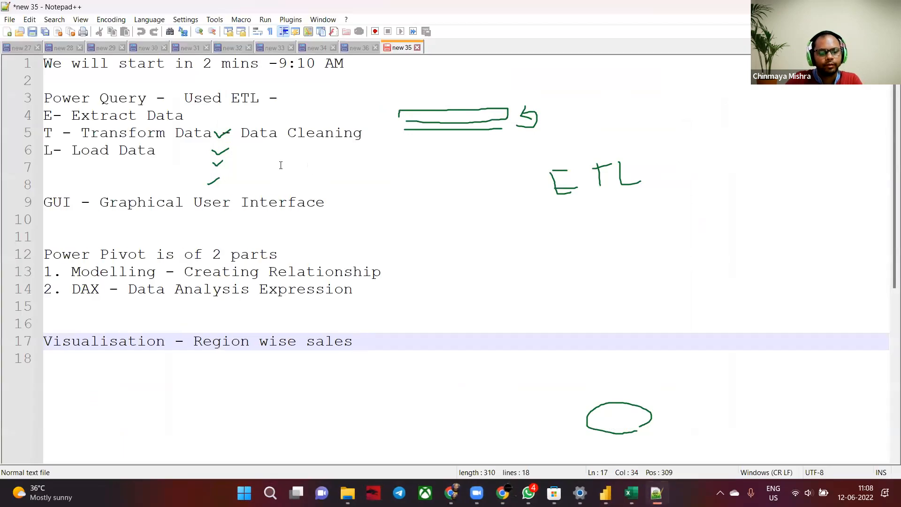
pyautogui.hotkey('ctrl', 'n')
# Step: Write the lines "E - Extract Data", "T - Transform Data" and "L - Load Data", separated by blank lines
pyautogui.write('E')
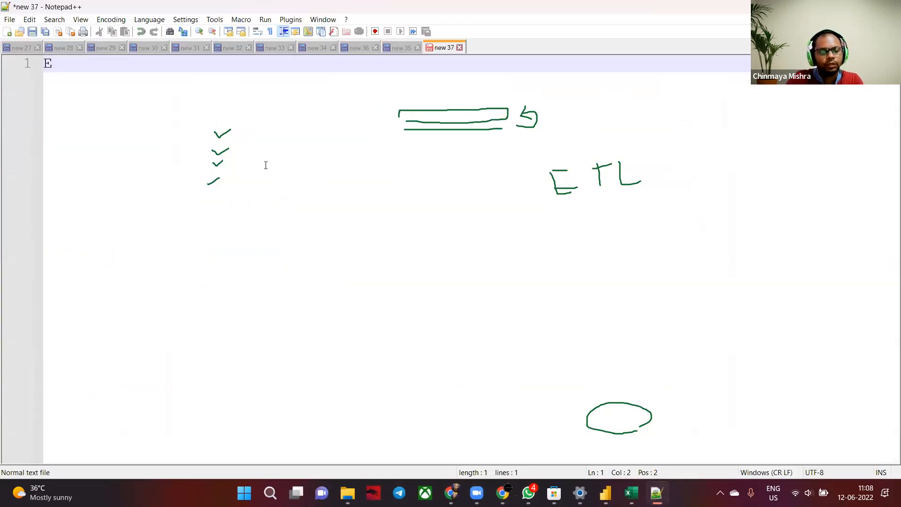
pyautogui.write(' - Ex')
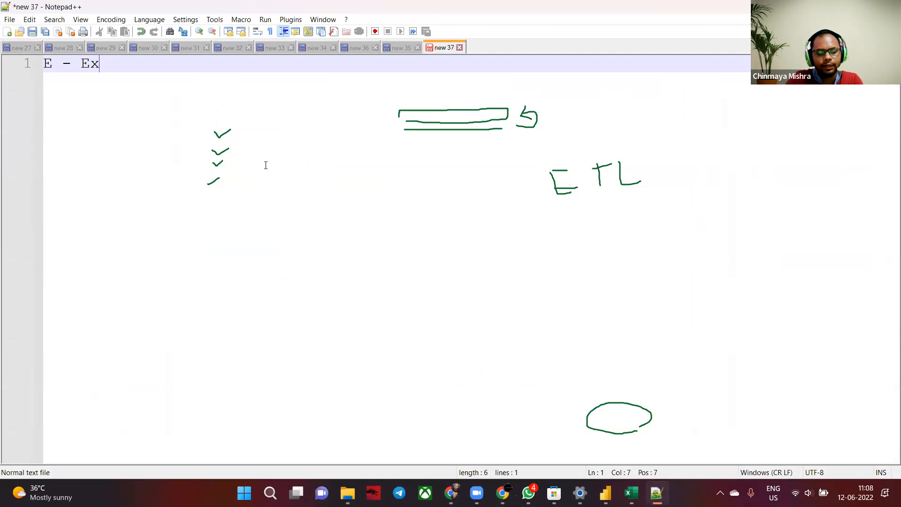
pyautogui.write('tract Da')
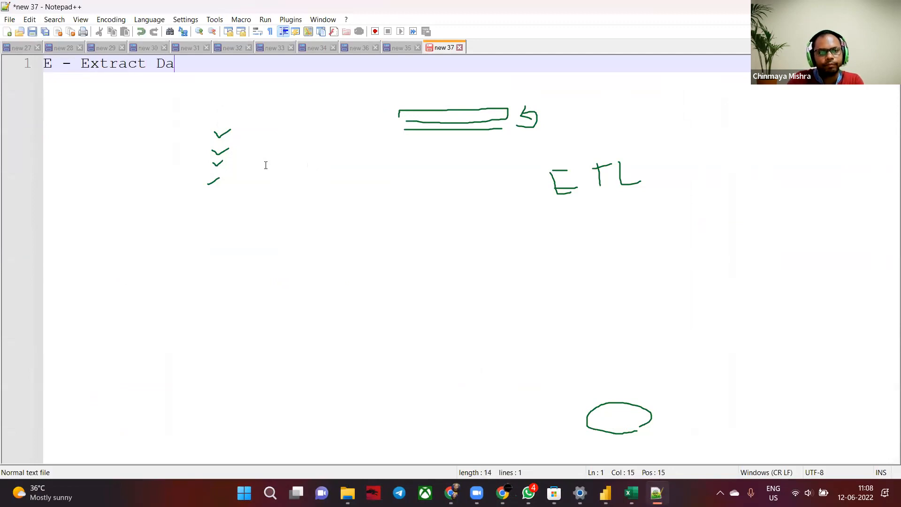
pyautogui.write('ta')
pyautogui.press('Return')
pyautogui.press('Return')
pyautogui.write('T - T')
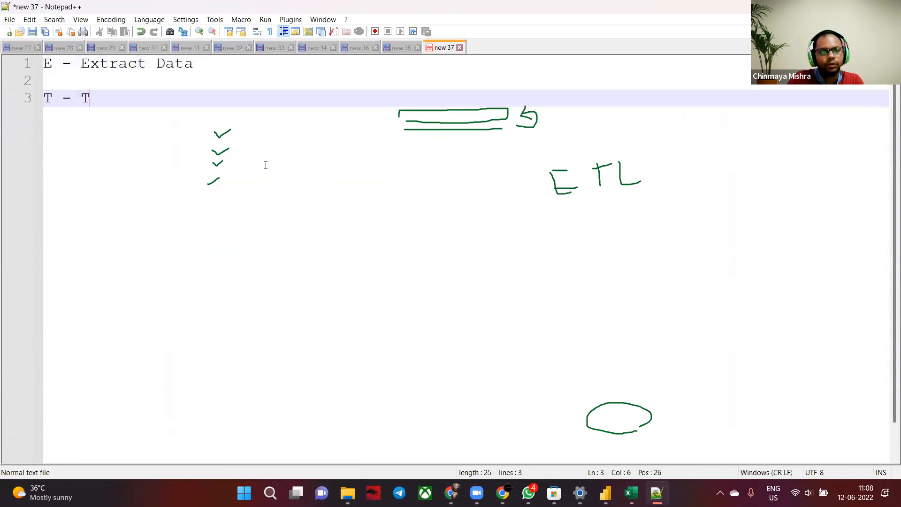
pyautogui.write('ransform Data')
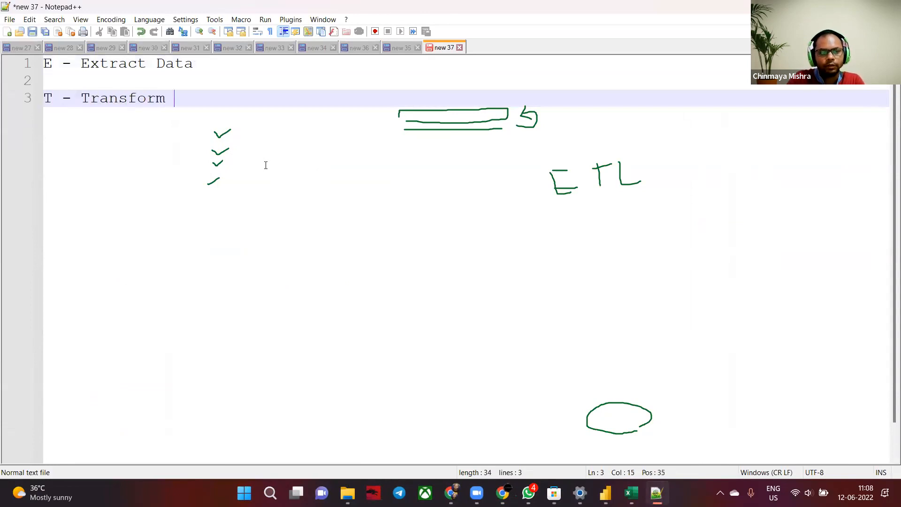
pyautogui.press('Return')
pyautogui.press('Return')
pyautogui.write('L - Load Data')
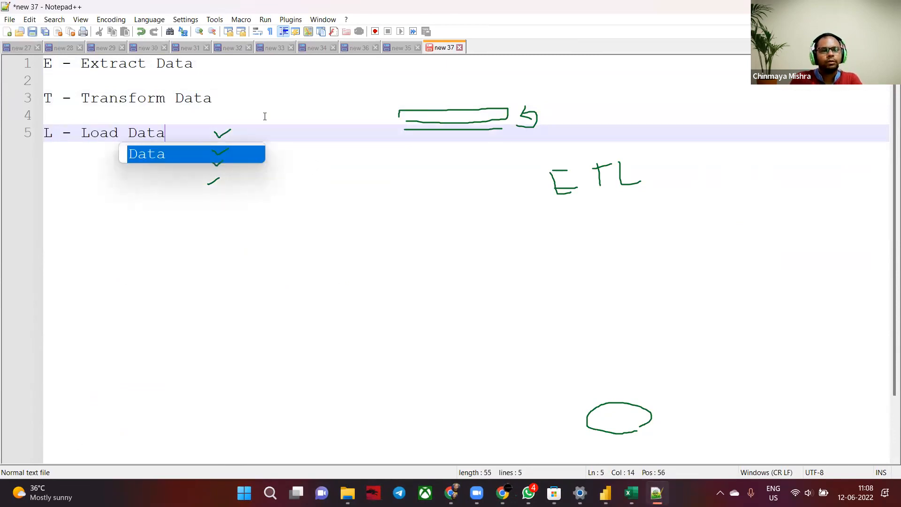
# Step: Switch to Power BI Desktop, clear and reselect the Orders, People and Returns tables, and open them in Power Query Editor
pyautogui.click(605, 493)
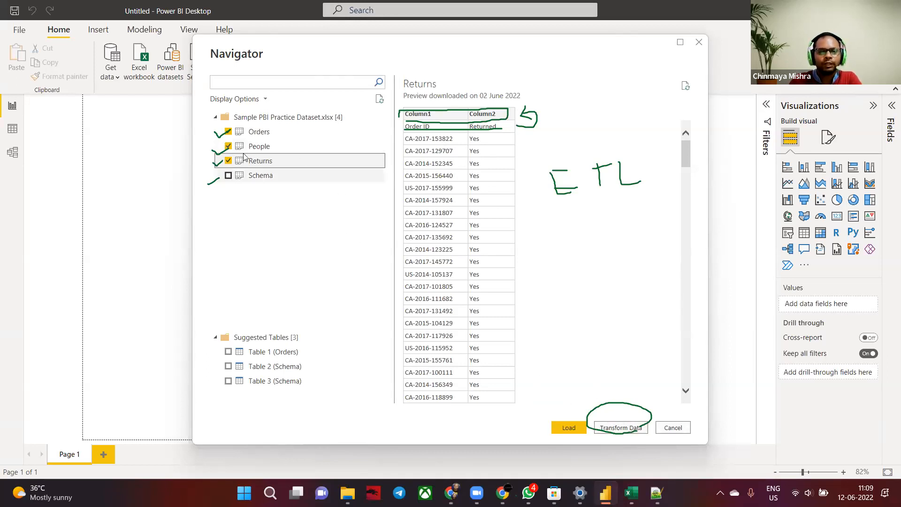
pyautogui.click(231, 135)
pyautogui.click(230, 147)
pyautogui.click(230, 161)
pyautogui.click(228, 132)
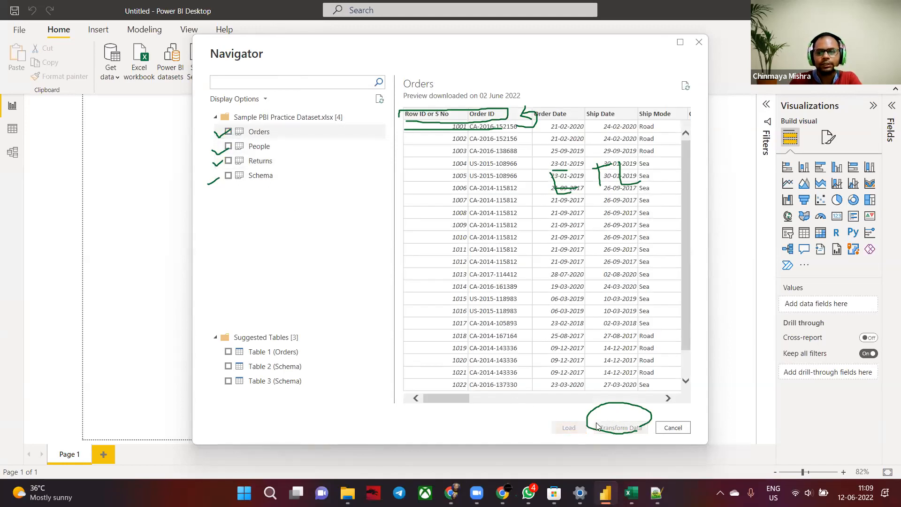
pyautogui.click(228, 132)
pyautogui.click(228, 147)
pyautogui.click(228, 161)
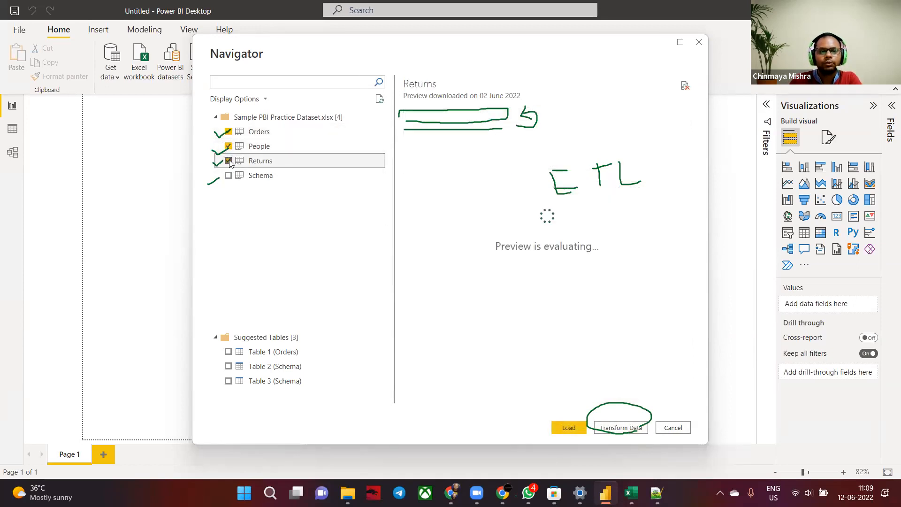
pyautogui.click(610, 425)
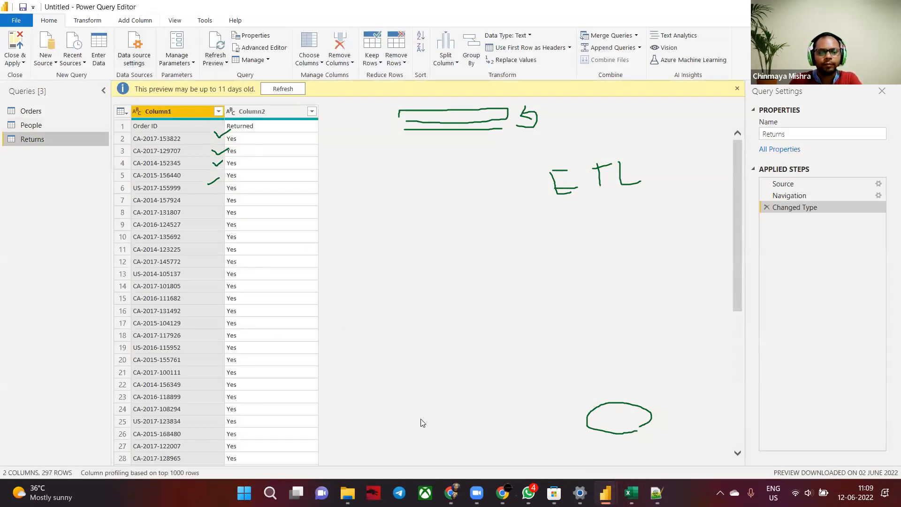
# Step: Switch to the Power BI Workshop presentation in Chrome and show slide 17, Power BI Architecture
pyautogui.click(502, 493)
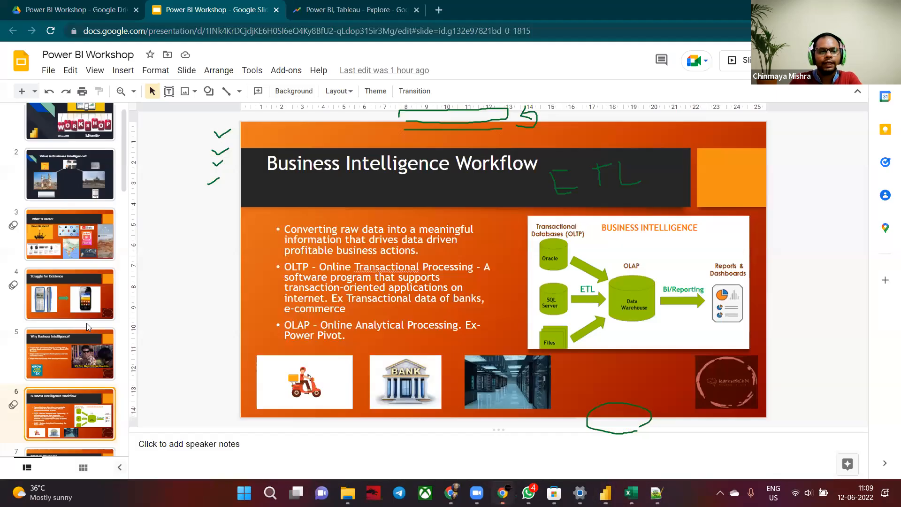
pyautogui.scroll(-7, 83, 338)
pyautogui.scroll(-6, 78, 372)
pyautogui.click(77, 371)
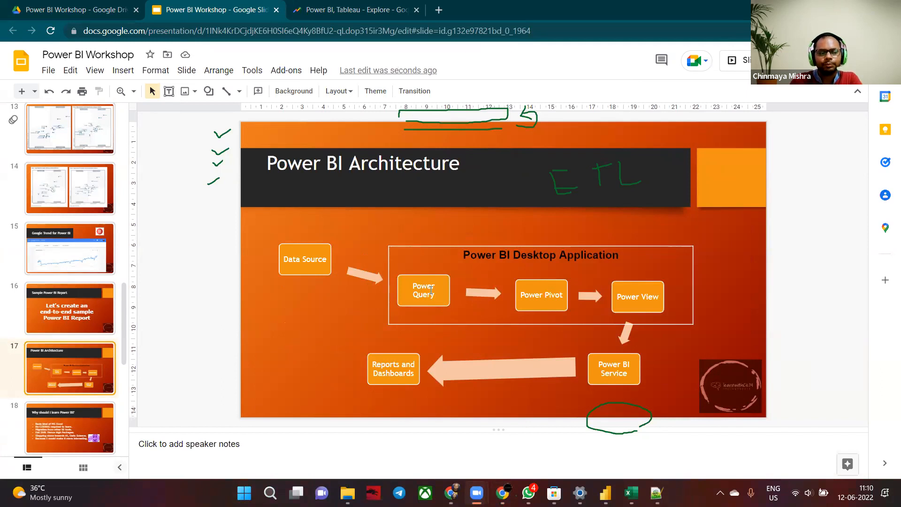
# Step: Return to Power Query Editor, clear the drawn annotations and promote the first row of the Returns query to headers
pyautogui.hotkey('alt', 'Tab')
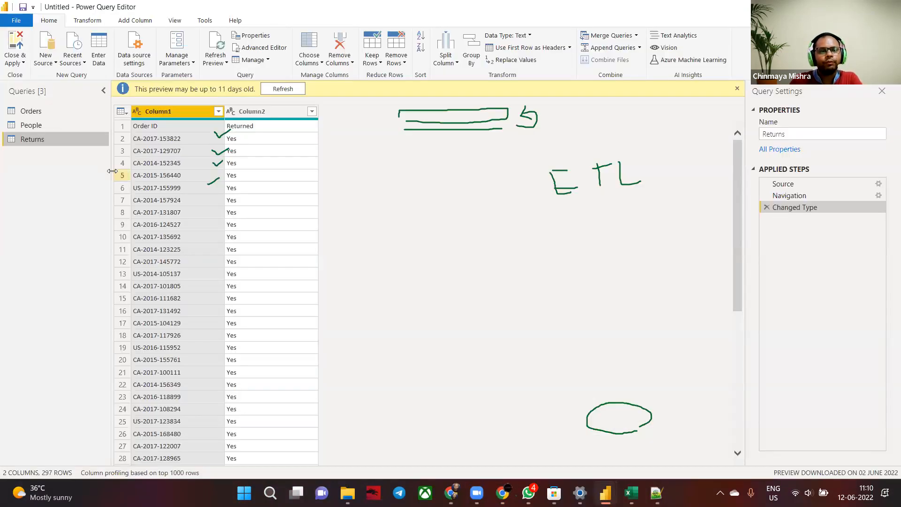
pyautogui.click(502, 419)
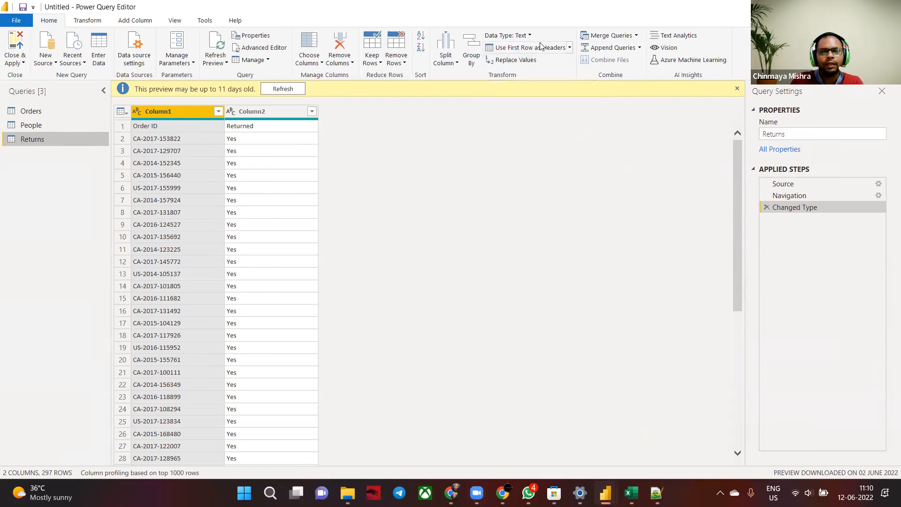
pyautogui.click(512, 49)
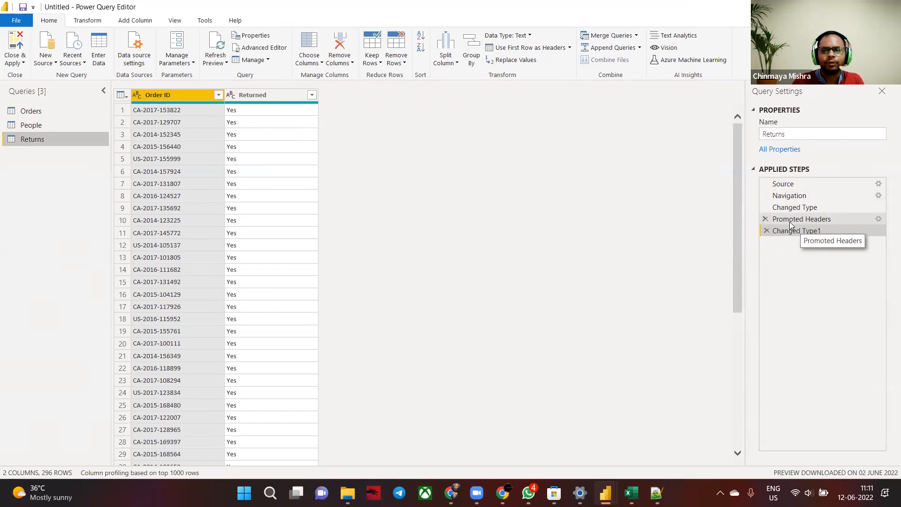
# Step: Step through the Returns query's applied steps from Source to Changed Type1, and view the People query
pyautogui.click(800, 184)
pyautogui.click(800, 196)
pyautogui.click(800, 207)
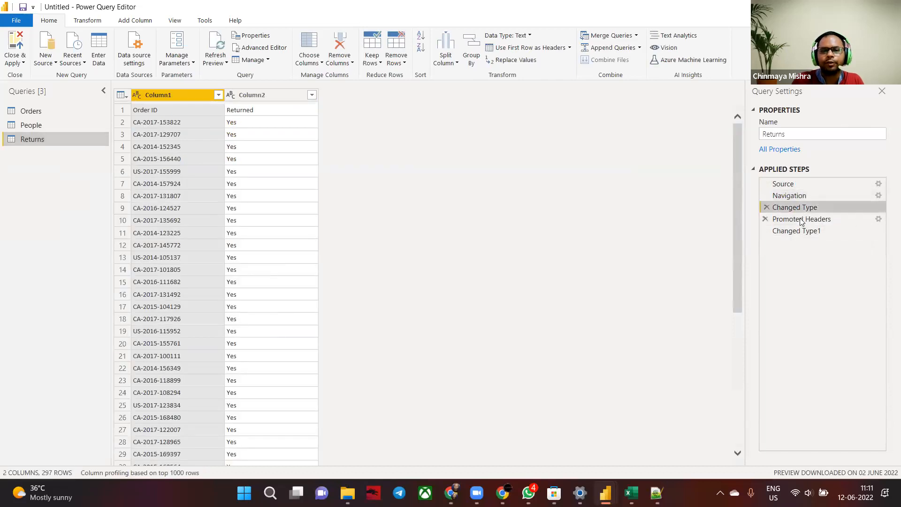
pyautogui.click(800, 219)
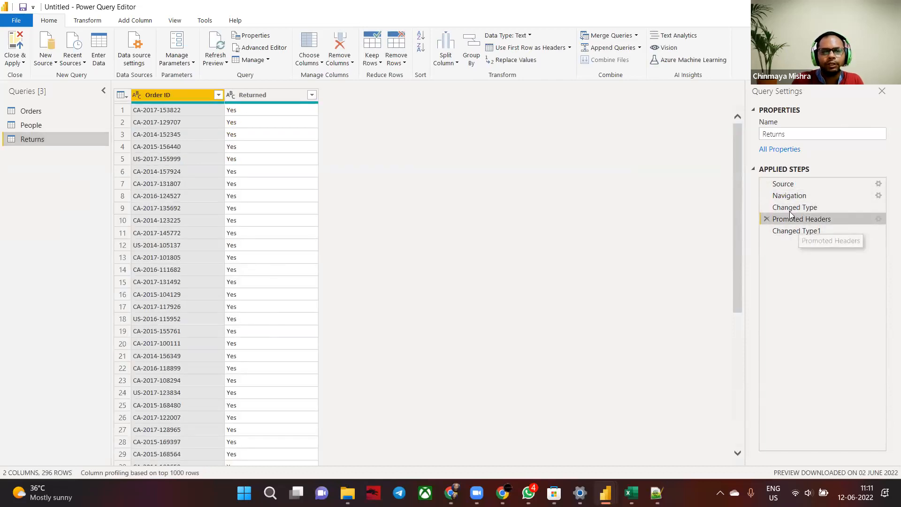
pyautogui.click(799, 207)
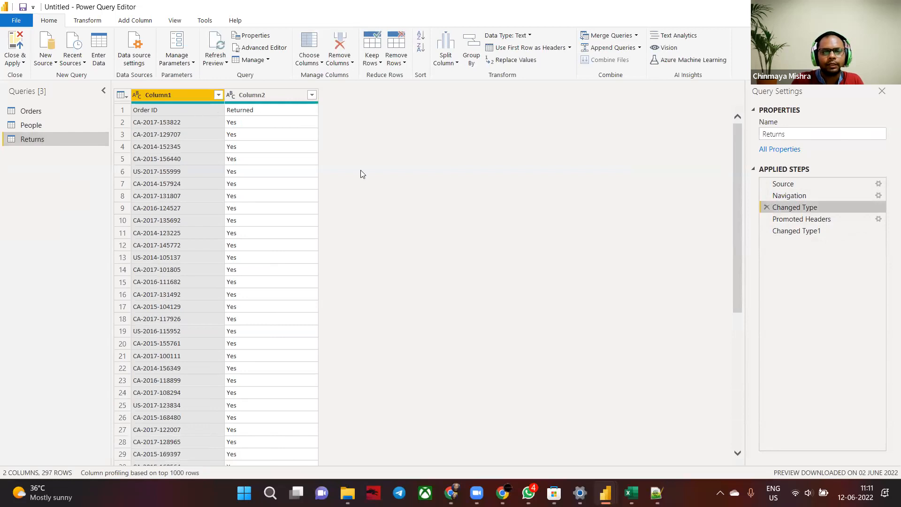
pyautogui.click(809, 223)
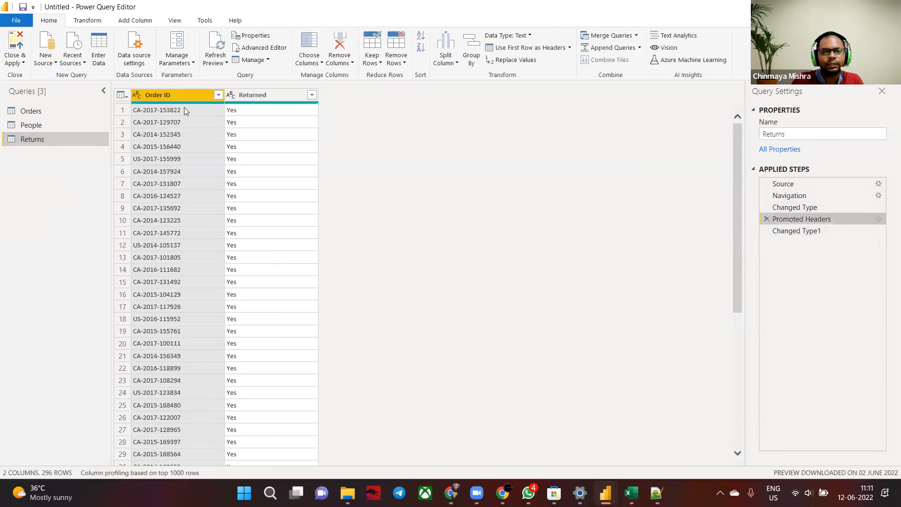
pyautogui.click(794, 232)
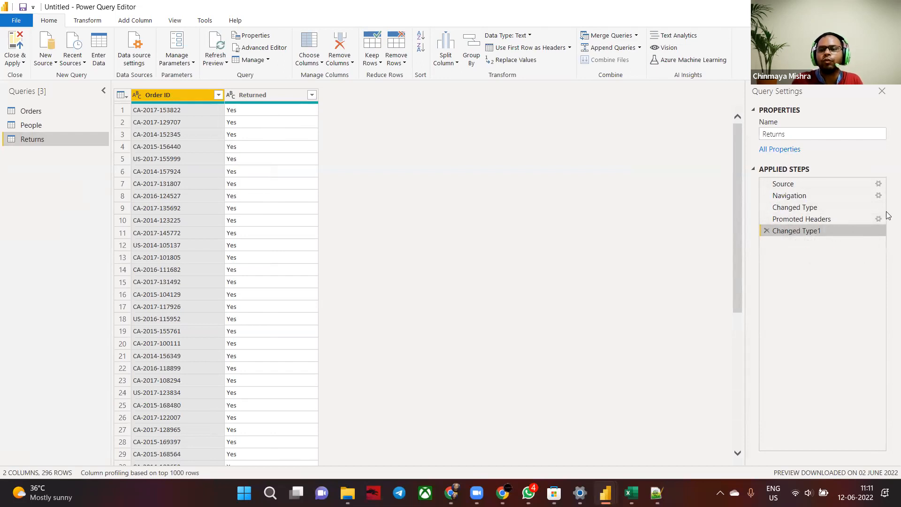
pyautogui.click(61, 125)
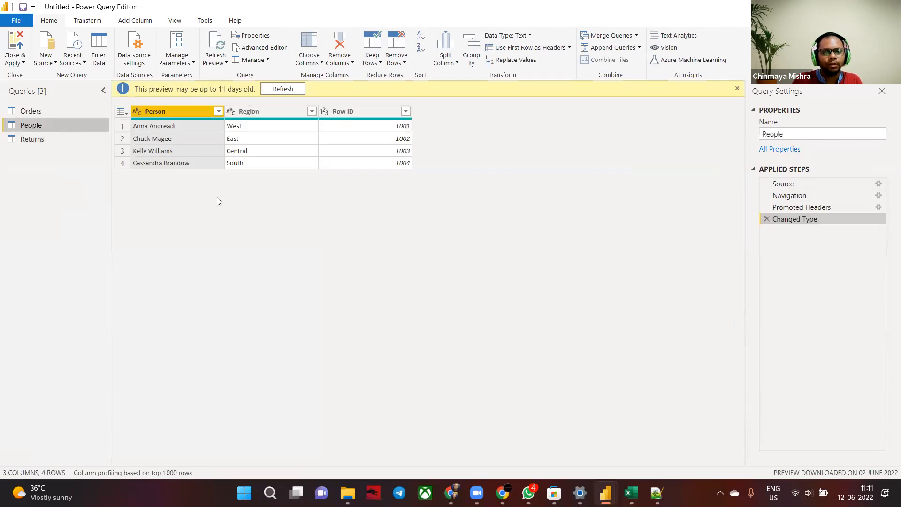
# Step: Remove Column22 from the Orders query, and close and apply the queries to the report
pyautogui.click(50, 108)
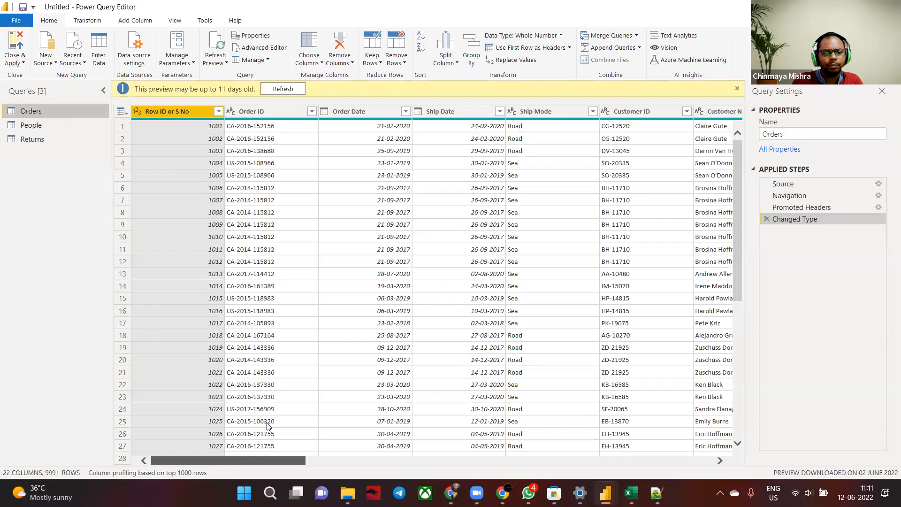
pyautogui.hscroll(15, 269, 426)
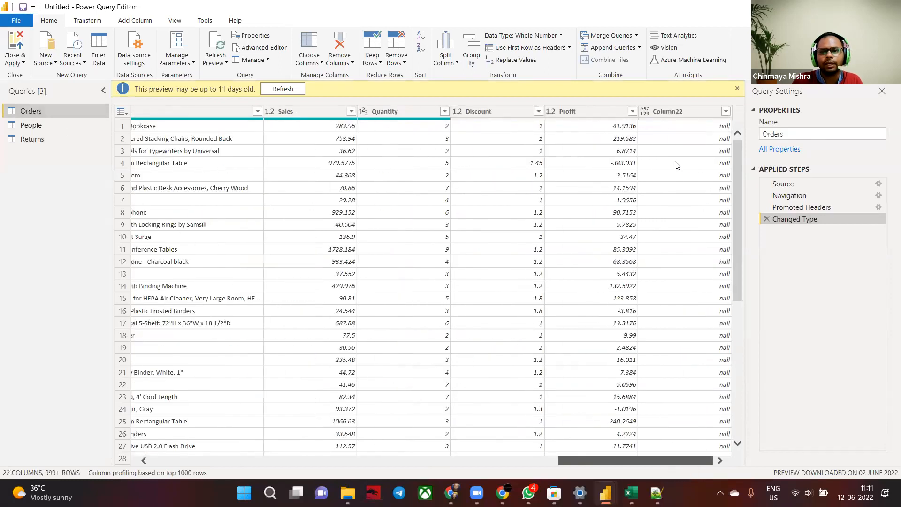
pyautogui.click(683, 116)
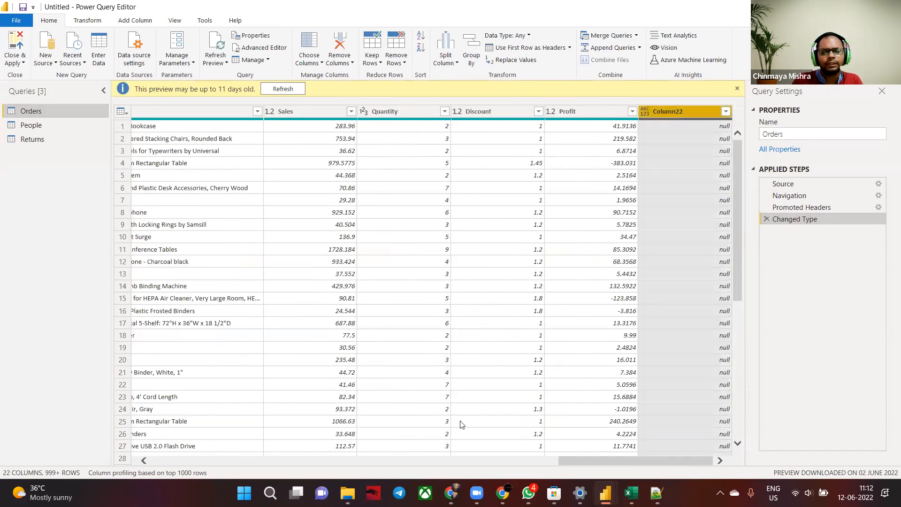
pyautogui.rightClick(690, 116)
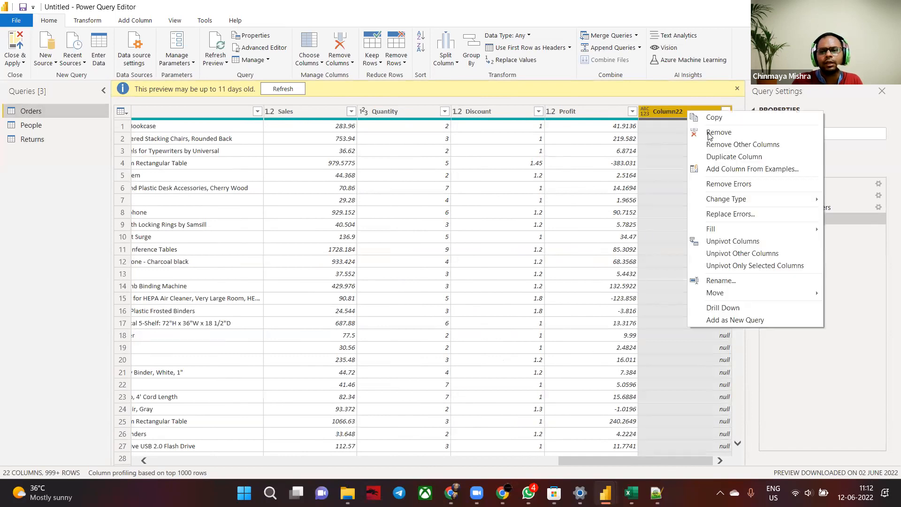
pyautogui.click(704, 136)
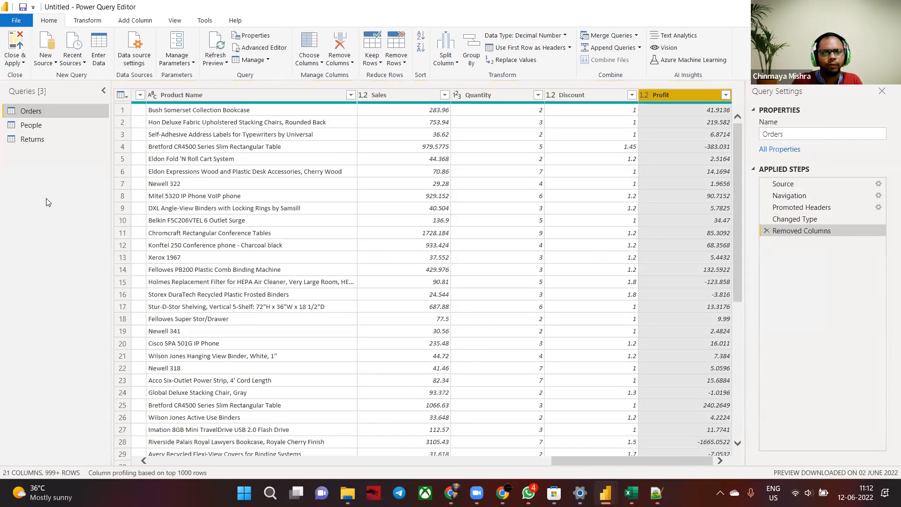
pyautogui.click(14, 48)
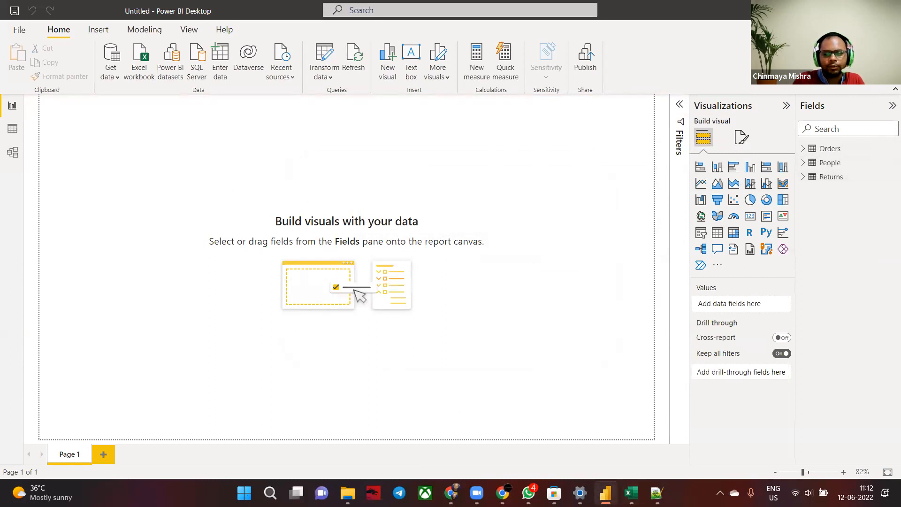
# Step: Revisit the Power BI Architecture slide in Chrome, switch to Notepad++ and add the heading "Power Pivot" below the Load Data line
pyautogui.click(502, 493)
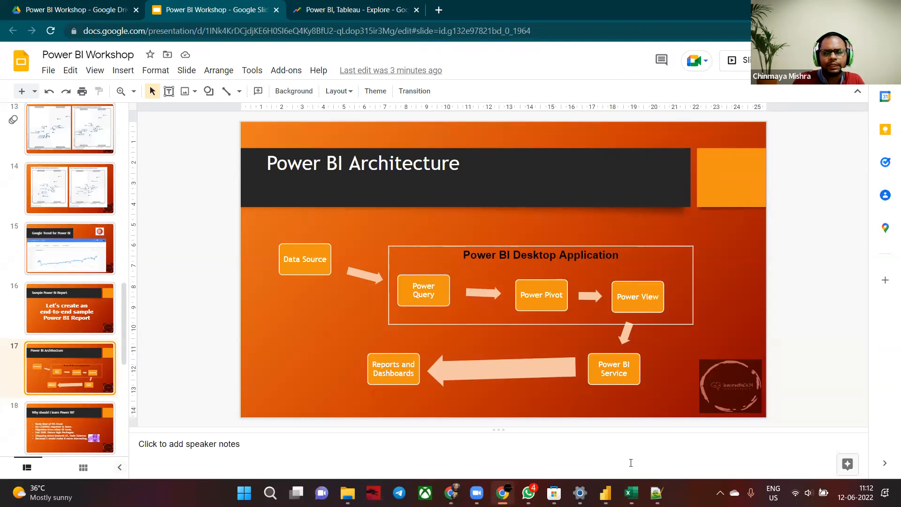
pyautogui.click(655, 493)
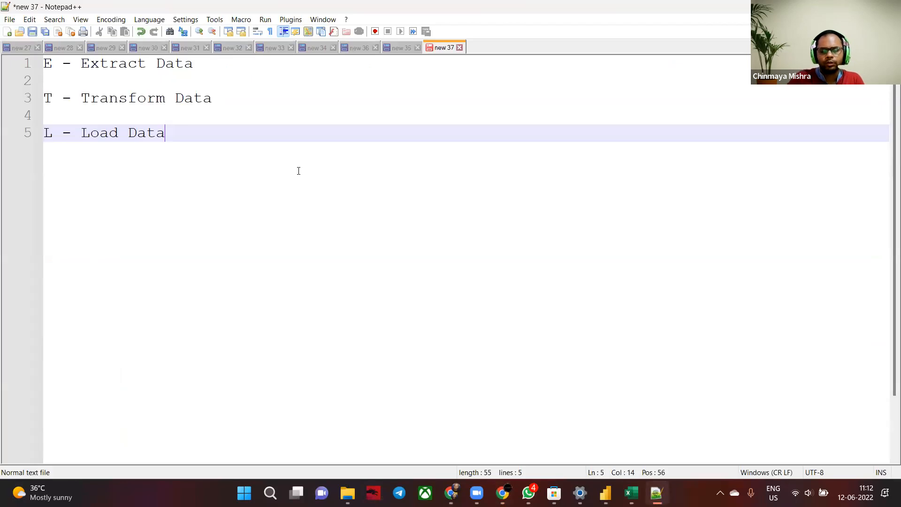
pyautogui.press('Return')
pyautogui.press('Return')
pyautogui.press('Return')
pyautogui.write('Power')
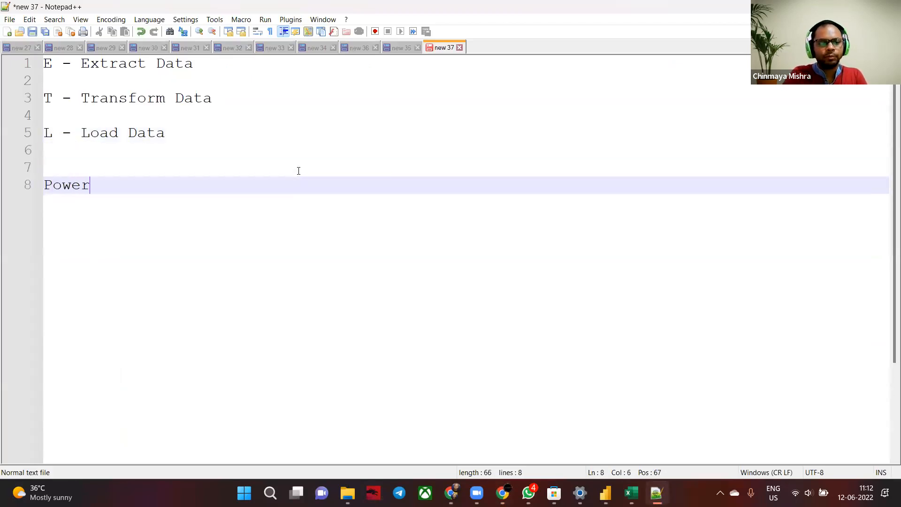
pyautogui.write(' Pivot')
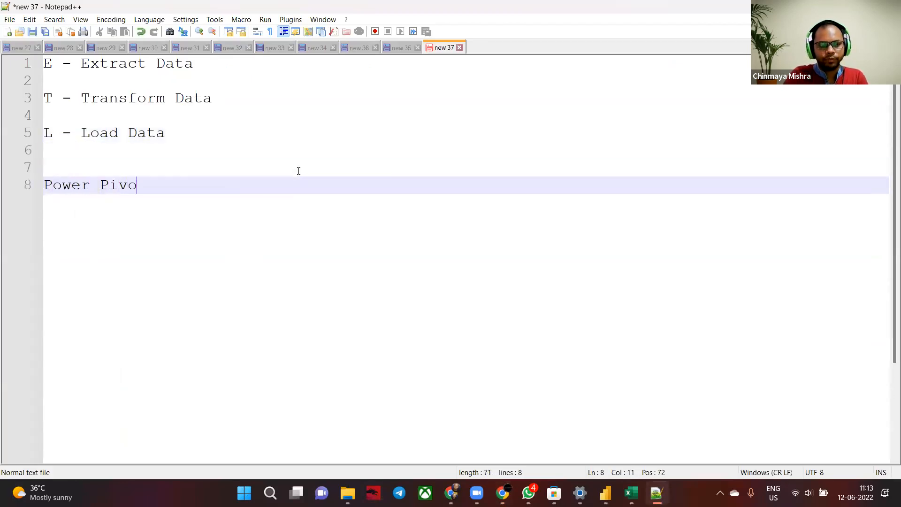
# Step: Add the item "1. Data Modelling - Relationship Building" under the Power Pivot heading, separated by a blank line
pyautogui.press('Return')
pyautogui.press('Return')
pyautogui.write('1. ')
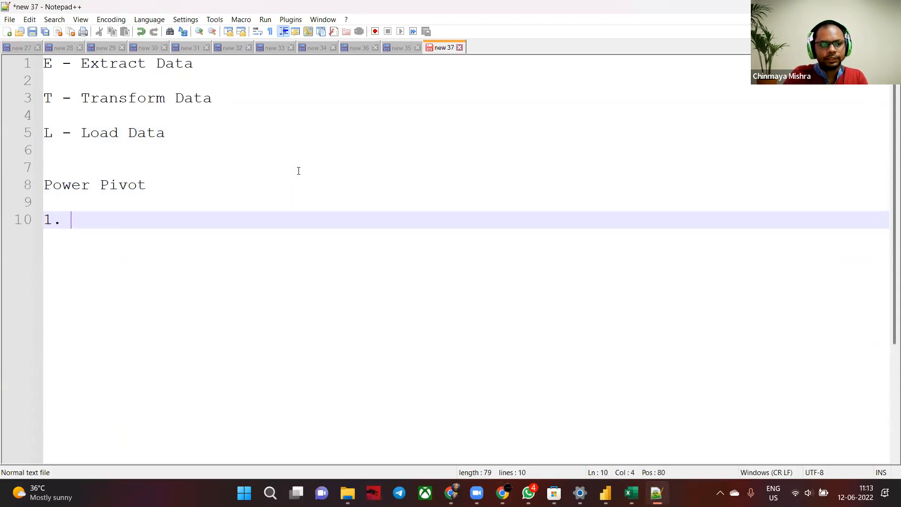
pyautogui.write('Data M')
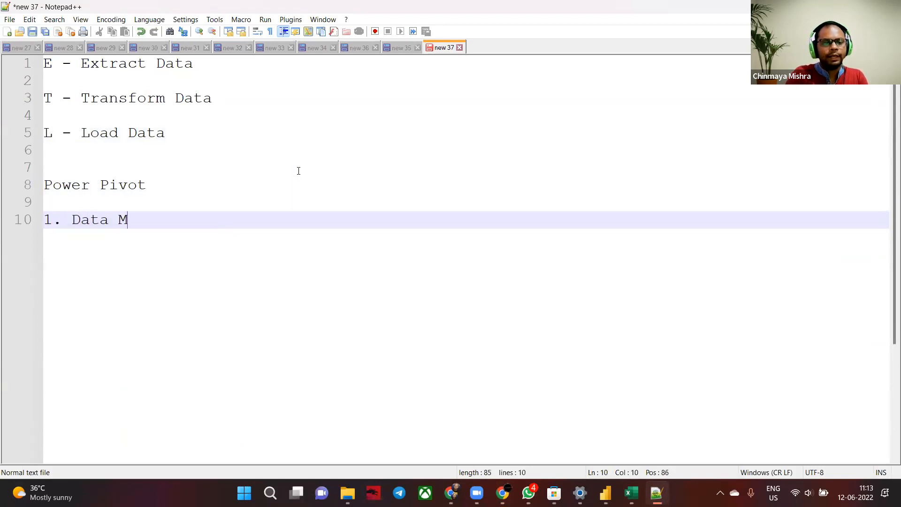
pyautogui.write('odelling - ')
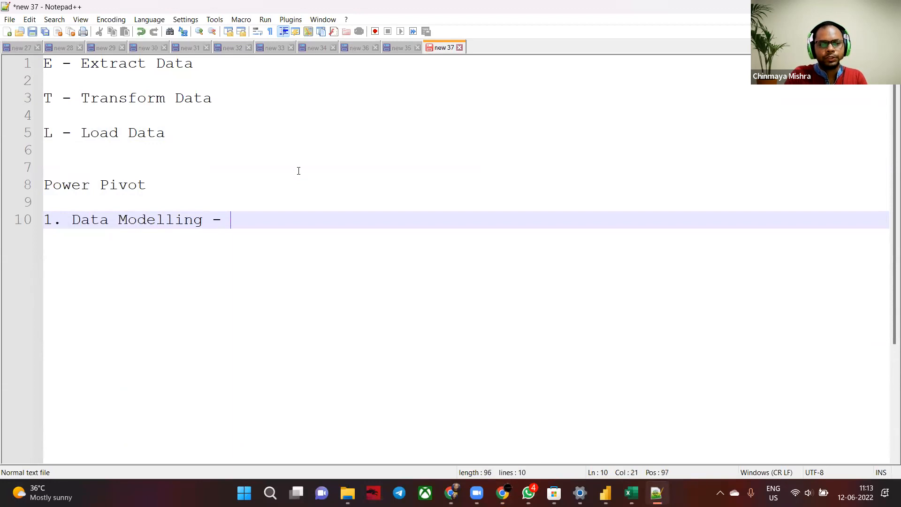
pyautogui.write('Relationsh')
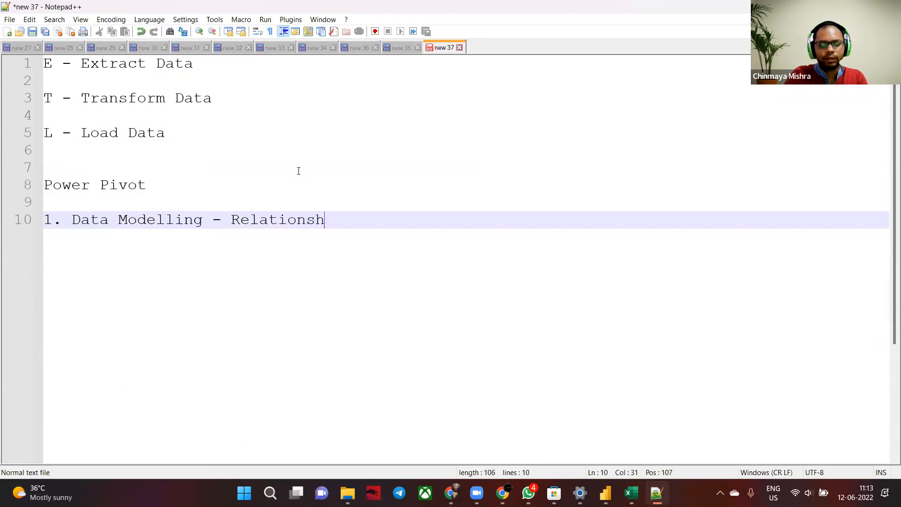
pyautogui.write('ip Buildo')
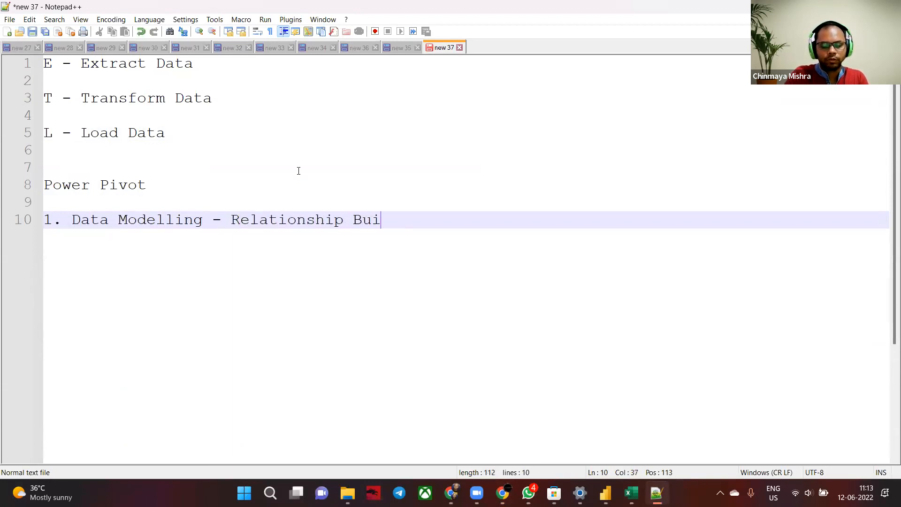
pyautogui.press('BackSpace')
pyautogui.write('ing')
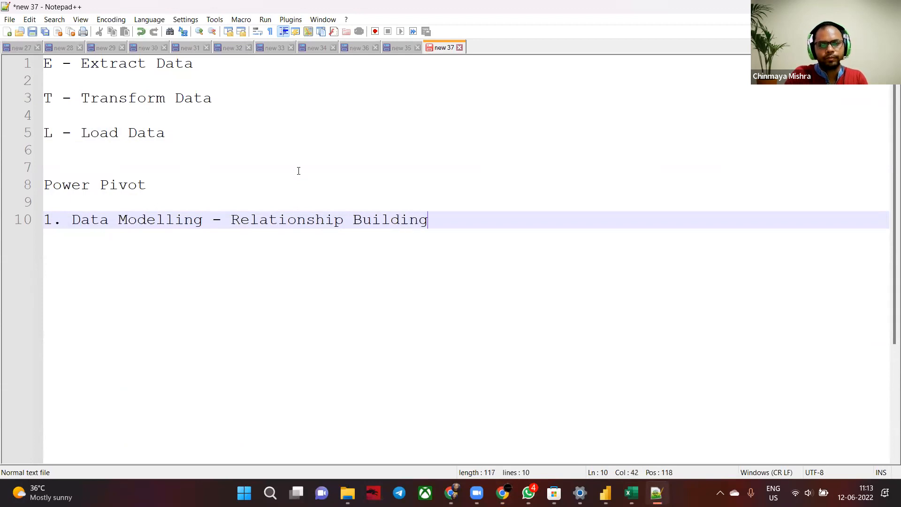
# Step: Add the second item "2. DAX- Data Analysis Expression" directly below the Data Modelling item
pyautogui.press('Return')
pyautogui.write('2. D')
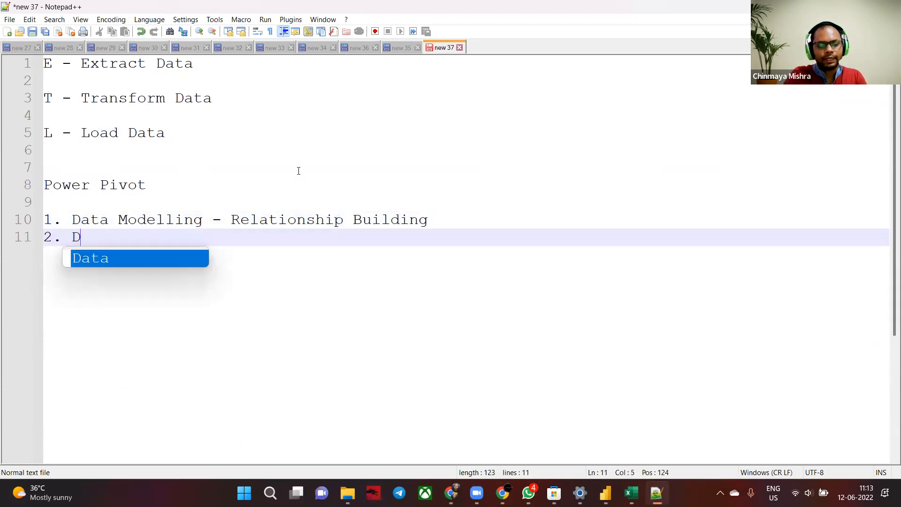
pyautogui.write('AX- Data ')
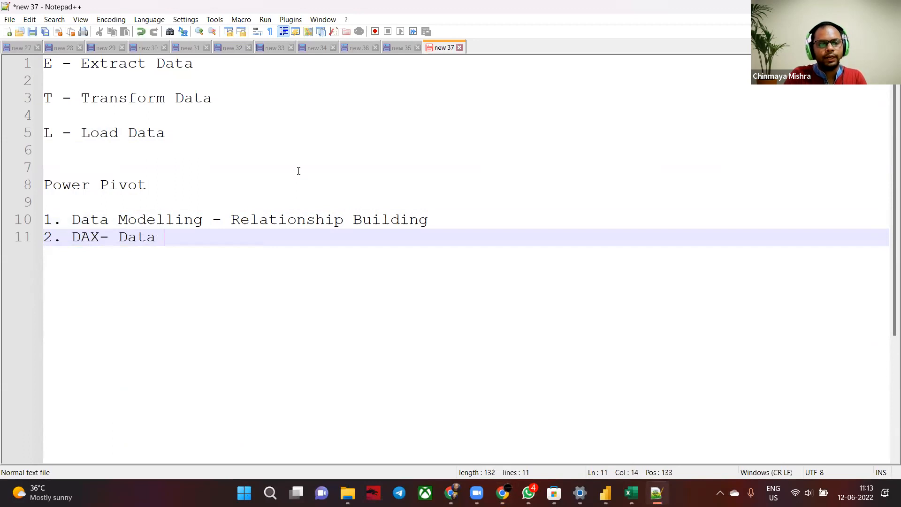
pyautogui.write('Analysis ')
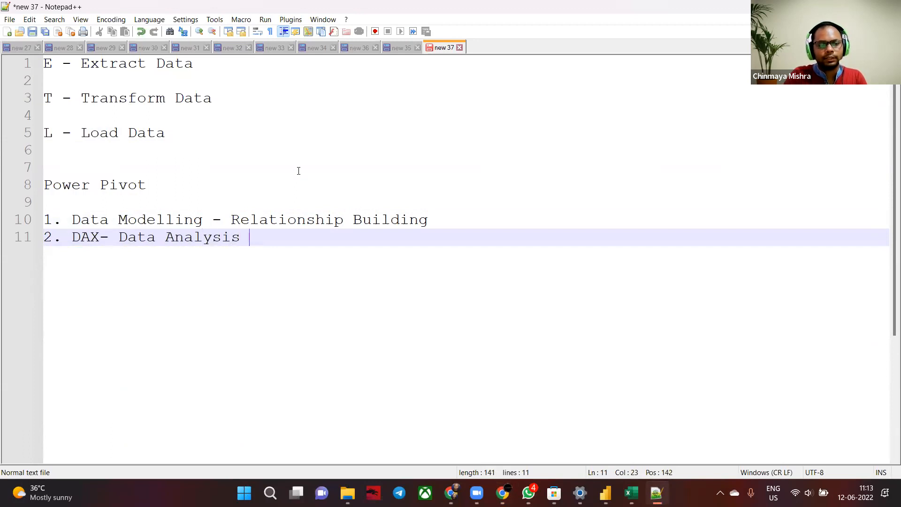
pyautogui.write('Expressionb')
pyautogui.press('BackSpace')
# Step: Insert three lines above the Extract Data line and enter the heading "Power Query" on the line directly above it
pyautogui.press('Up')
pyautogui.press('Up')
pyautogui.press('Up')
pyautogui.press('Up')
pyautogui.press('Up')
pyautogui.press('Up')
pyautogui.press('Up')
pyautogui.press('Up')
pyautogui.press('Up')
pyautogui.press('Up')
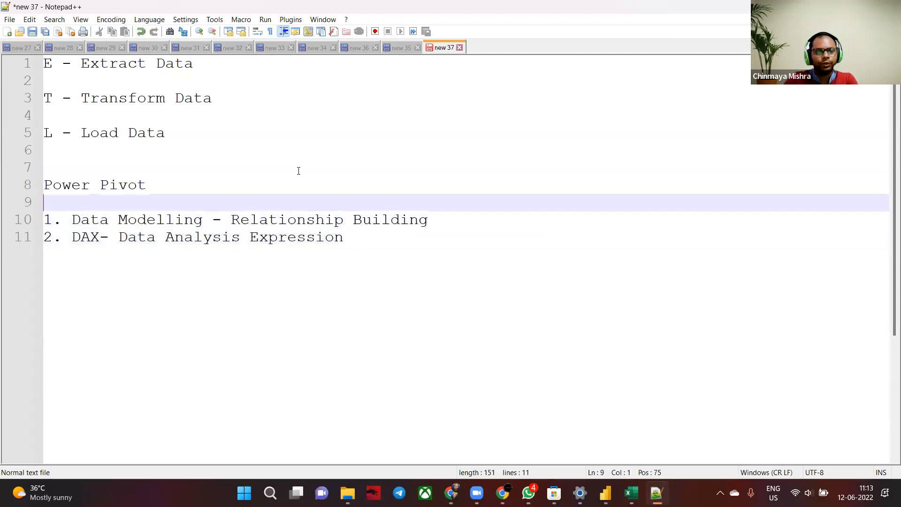
pyautogui.press('Home')
pyautogui.press('Return')
pyautogui.press('Return')
pyautogui.press('Return')
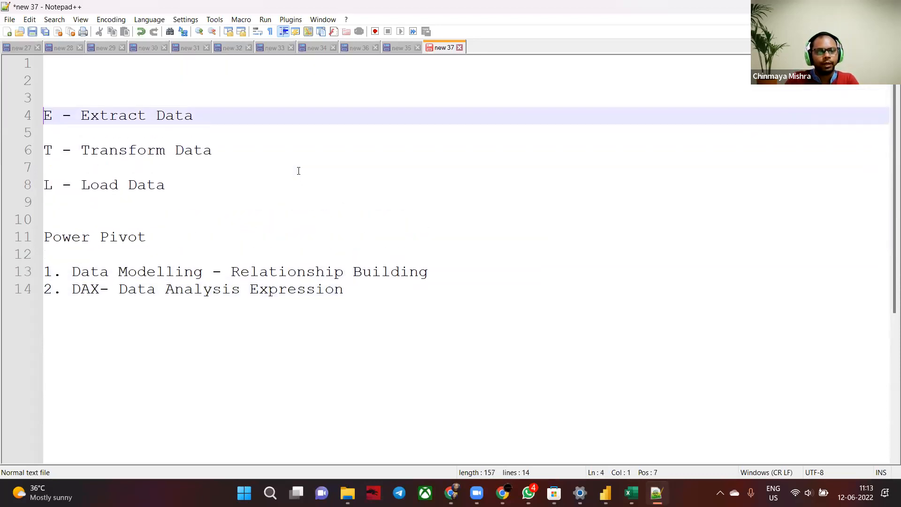
pyautogui.press('Up')
pyautogui.write('Power Query')
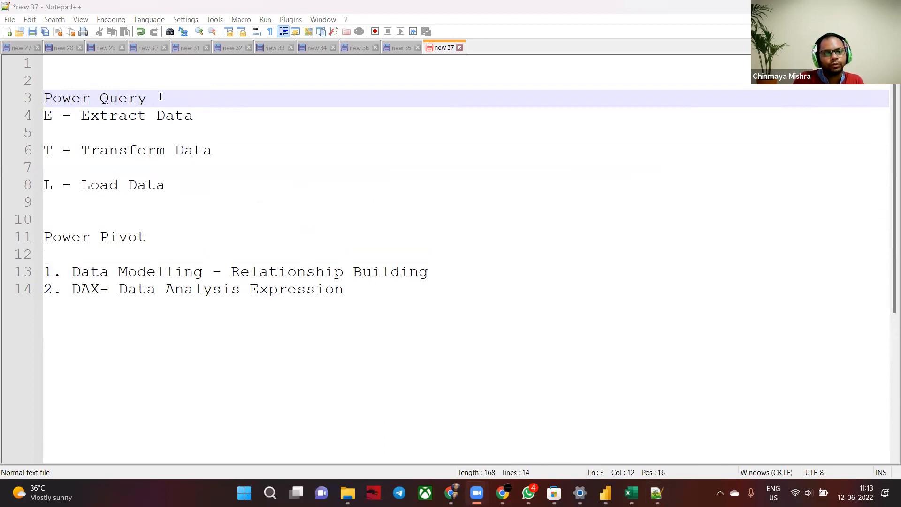
# Step: Point out the Power Query heading, Transform Data, Power Pivot, Data Modelling and DAX lines in the notes
pyautogui.moveTo(161, 97); pyautogui.dragTo(44, 97)
pyautogui.click(119, 151)
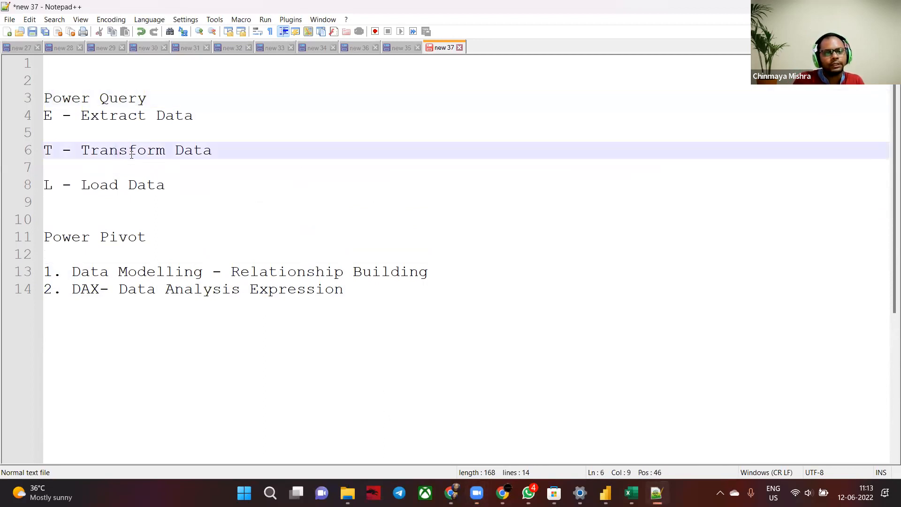
pyautogui.click(149, 238)
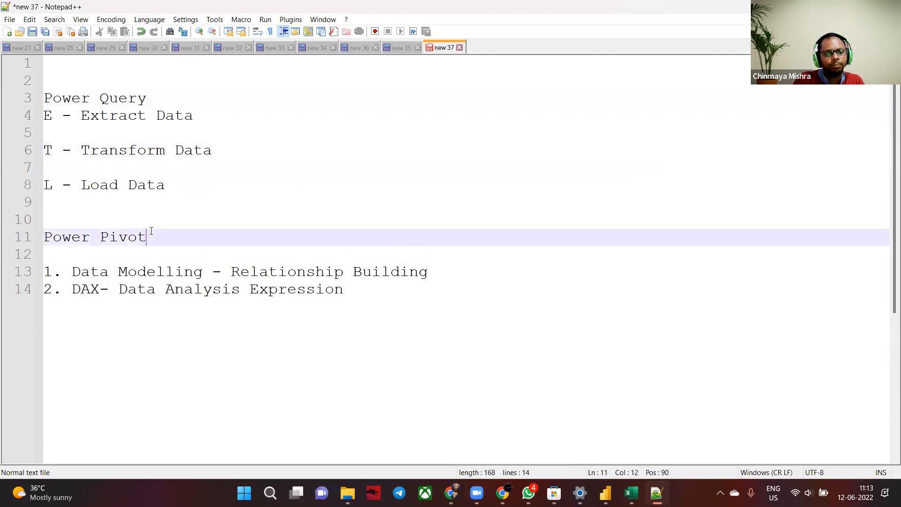
pyautogui.click(75, 217)
pyautogui.moveTo(68, 271); pyautogui.dragTo(211, 272)
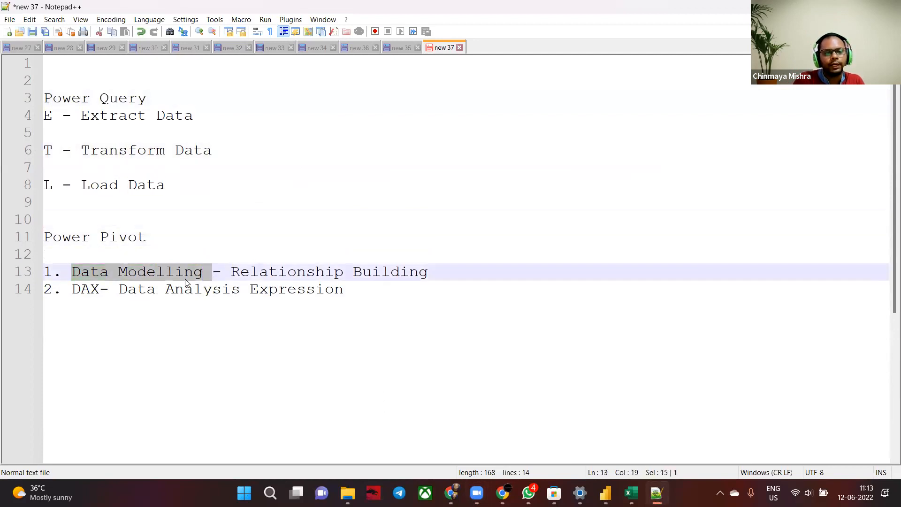
pyautogui.click(109, 289)
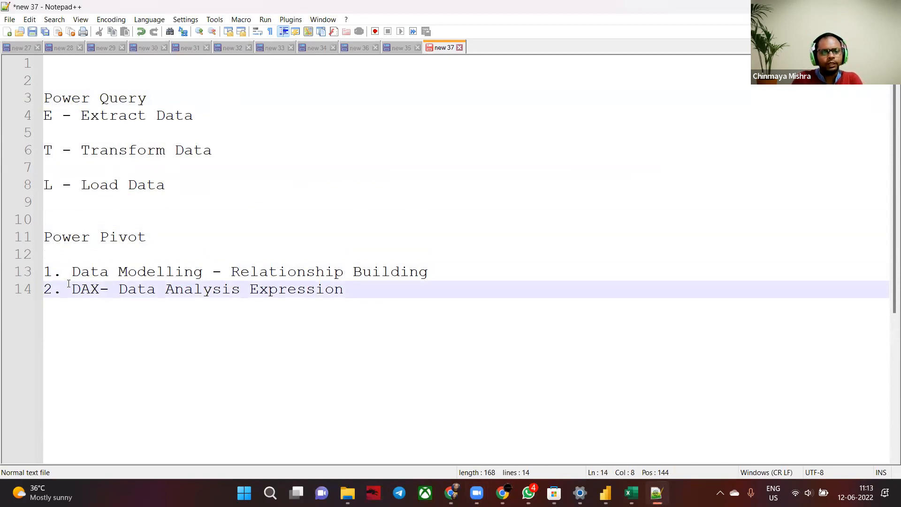
# Step: Switch back to Power BI Desktop, show the data model diagram and collapse the side panes to enlarge it
pyautogui.hotkey('alt', 'Tab')
pyautogui.hotkey('alt', 'Tab')
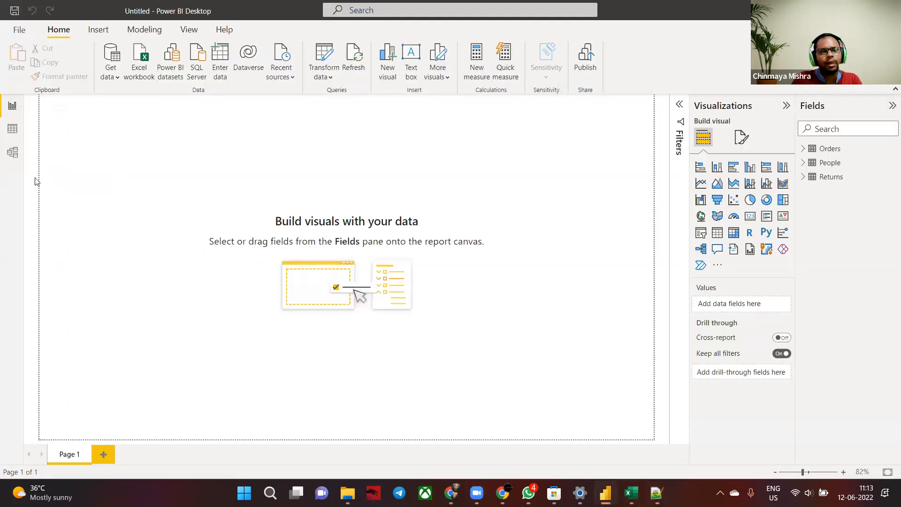
pyautogui.click(12, 153)
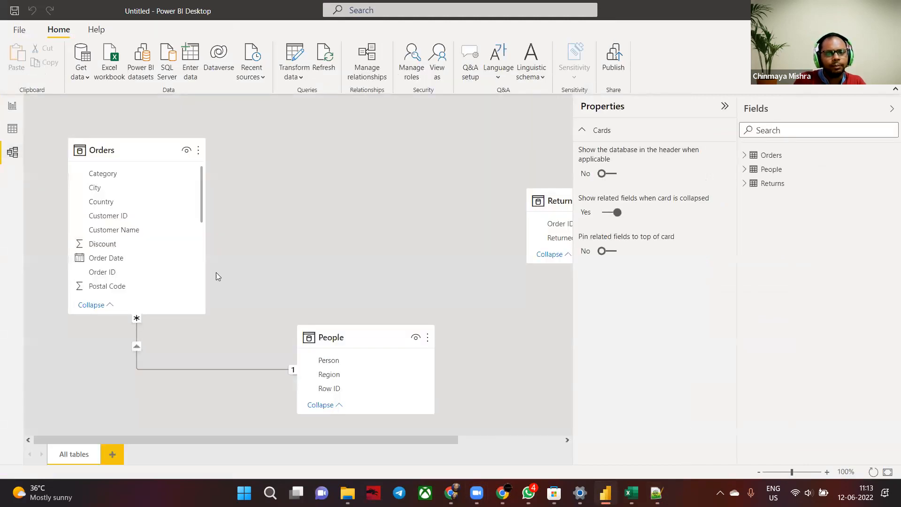
pyautogui.click(725, 106)
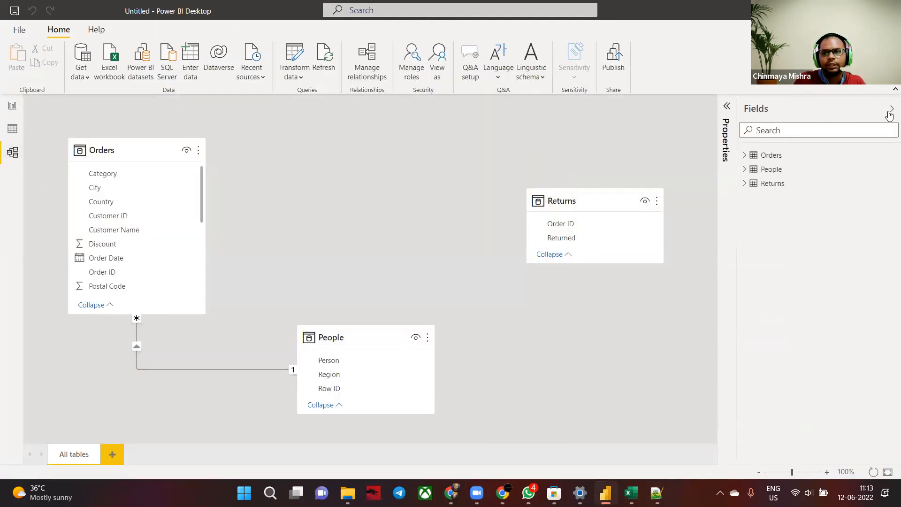
pyautogui.click(891, 111)
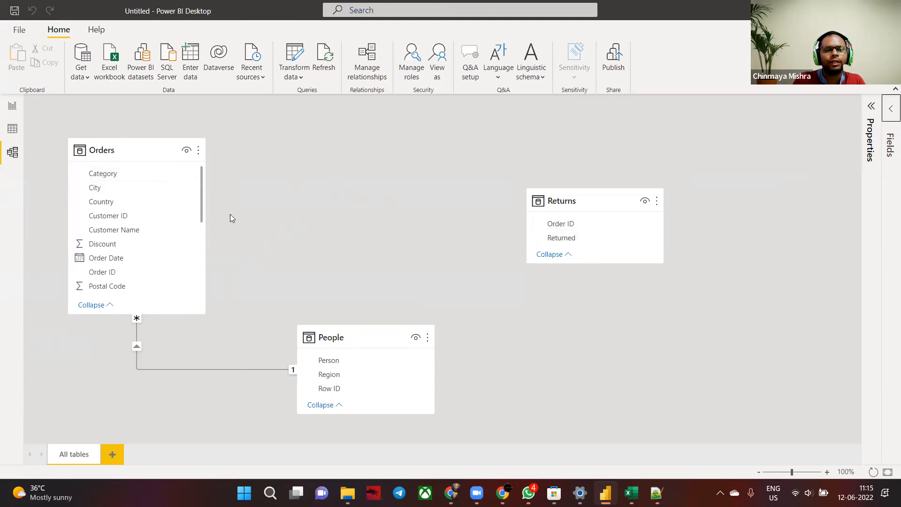
# Step: Move the Returns table slightly up in the model diagram and point out the People, Orders and Returns tables
pyautogui.moveTo(562, 199); pyautogui.dragTo(564, 184)
pyautogui.click(351, 329)
pyautogui.click(155, 151)
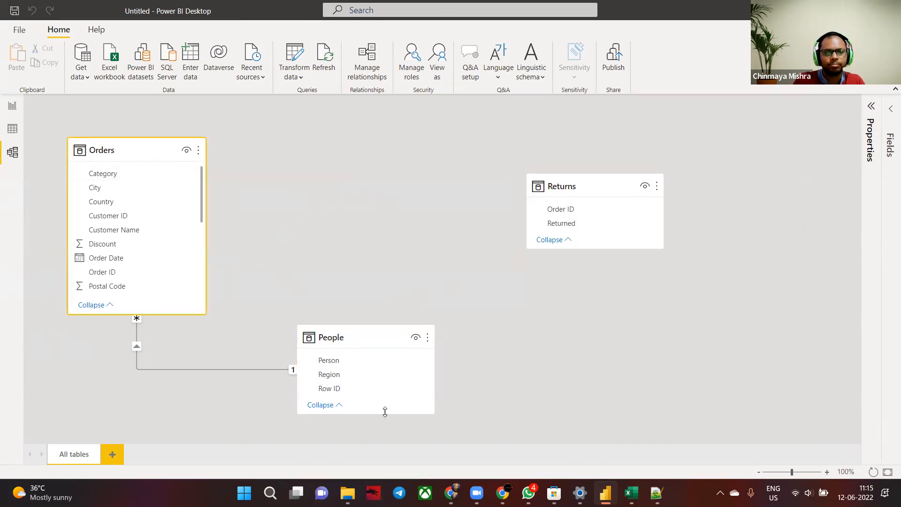
pyautogui.click(580, 183)
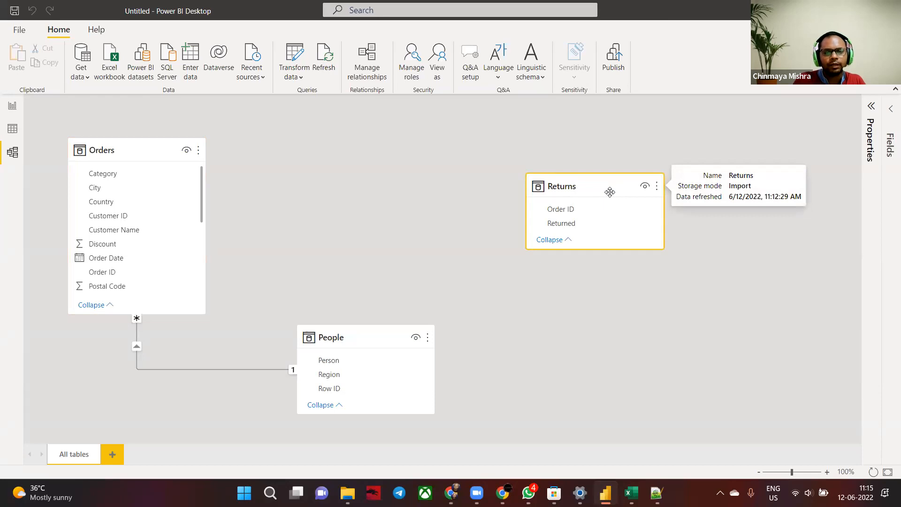
# Step: Create a relationship from Order ID in the Orders table to Order ID in Returns, and select the People table
pyautogui.scroll(-3, 134, 230)
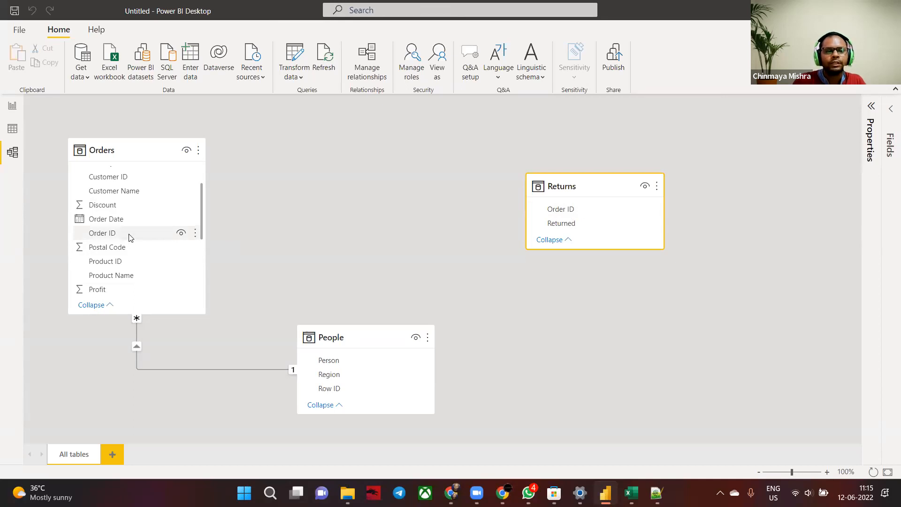
pyautogui.moveTo(131, 237); pyautogui.dragTo(565, 213)
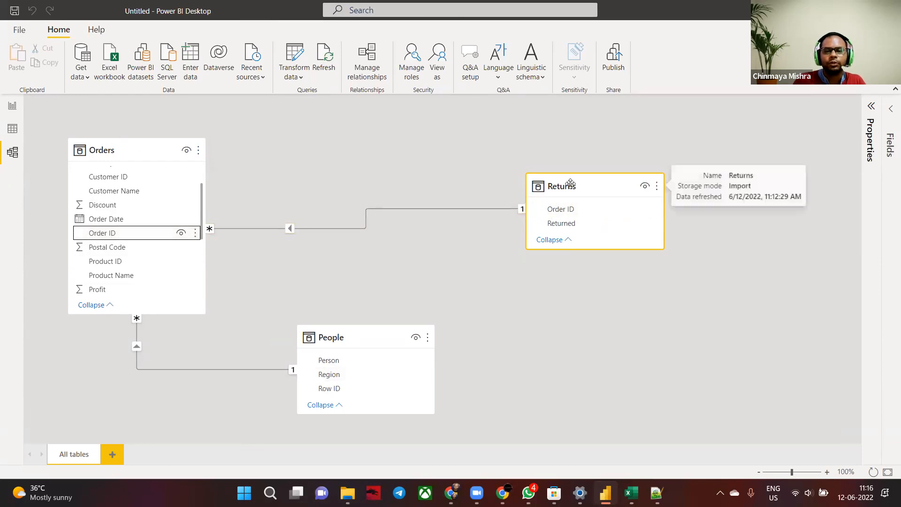
pyautogui.click(346, 334)
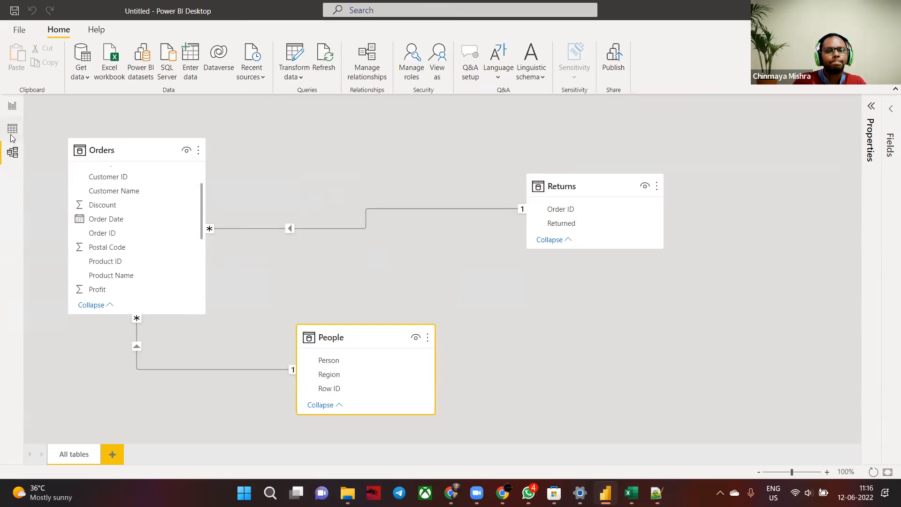
# Step: Show the empty report page and the Orders table data, and look through its columns from Row ID to Profit
pyautogui.click(12, 108)
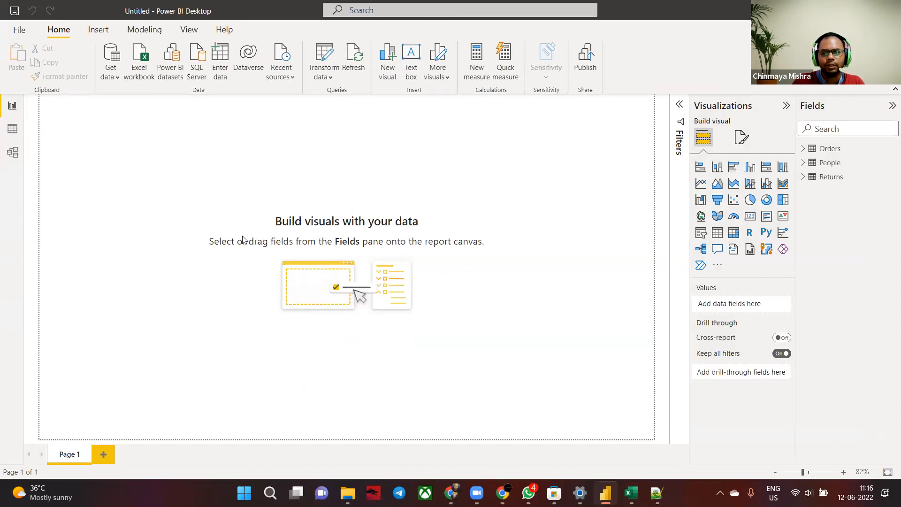
pyautogui.click(12, 128)
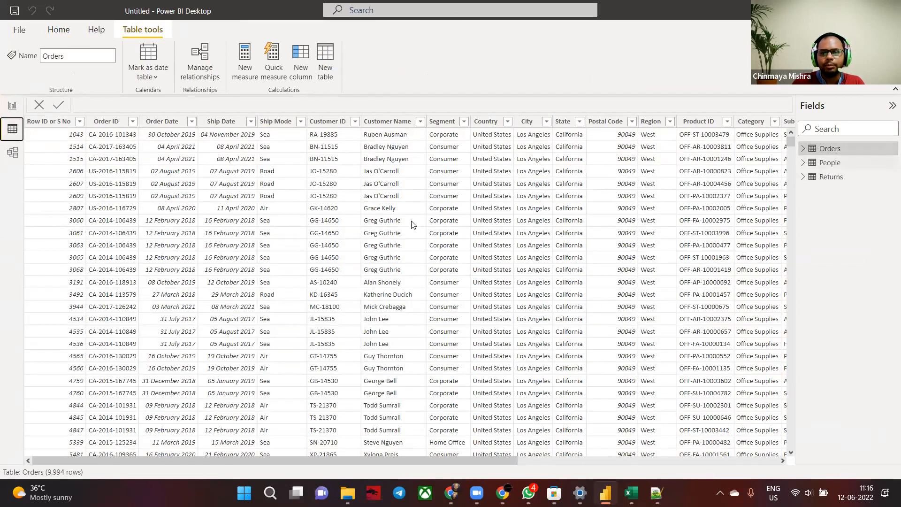
pyautogui.hscroll(3, 330, 361)
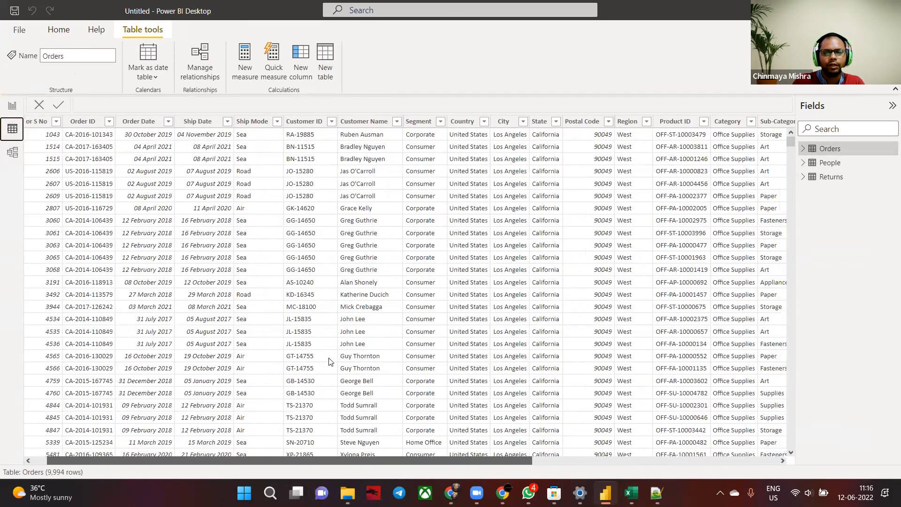
pyautogui.hscroll(3, 330, 360)
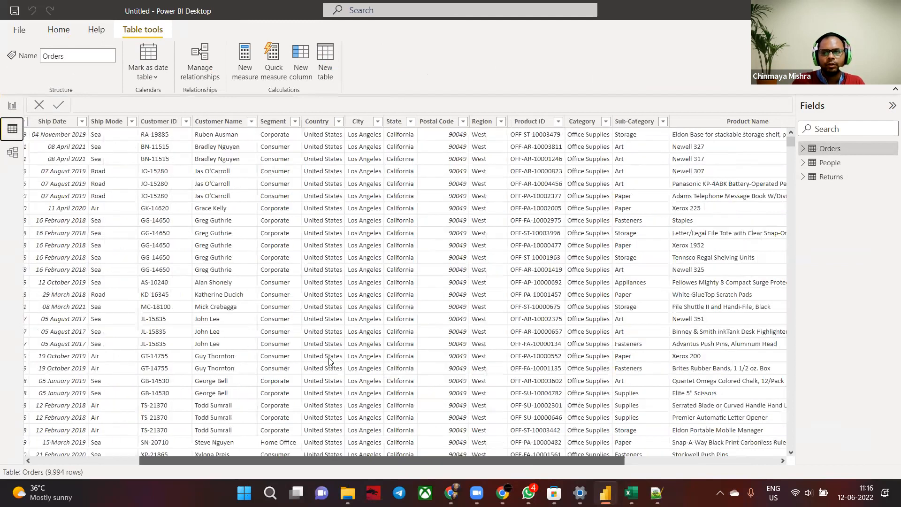
pyautogui.hscroll(3, 843, 167)
pyautogui.hscroll(3, 840, 178)
pyautogui.hscroll(-3, 840, 179)
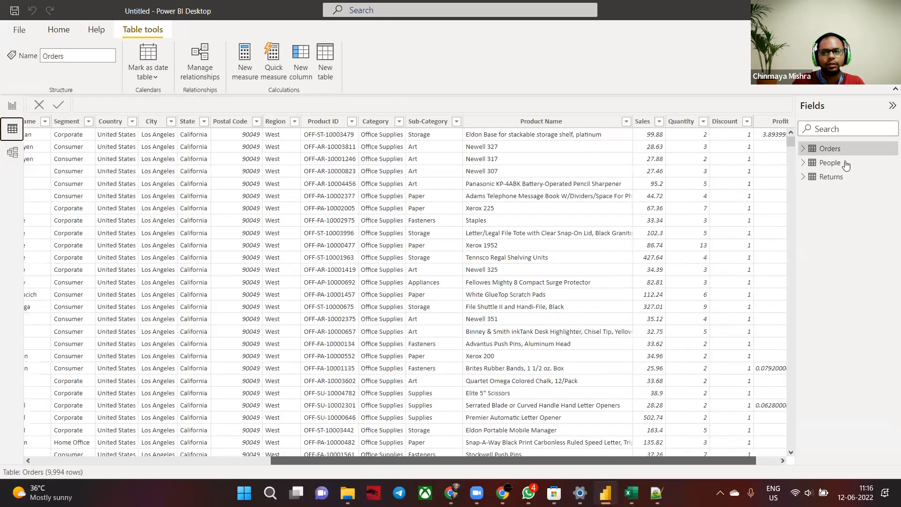
pyautogui.hscroll(-3, 803, 160)
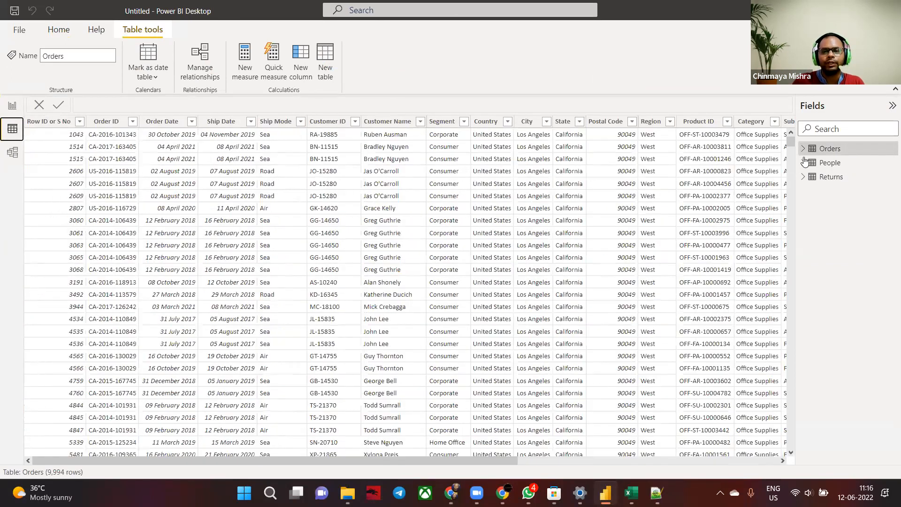
# Step: Look through the People and Returns table data, return to the empty report page and glance at the Excel schema sheet
pyautogui.click(814, 162)
pyautogui.click(815, 177)
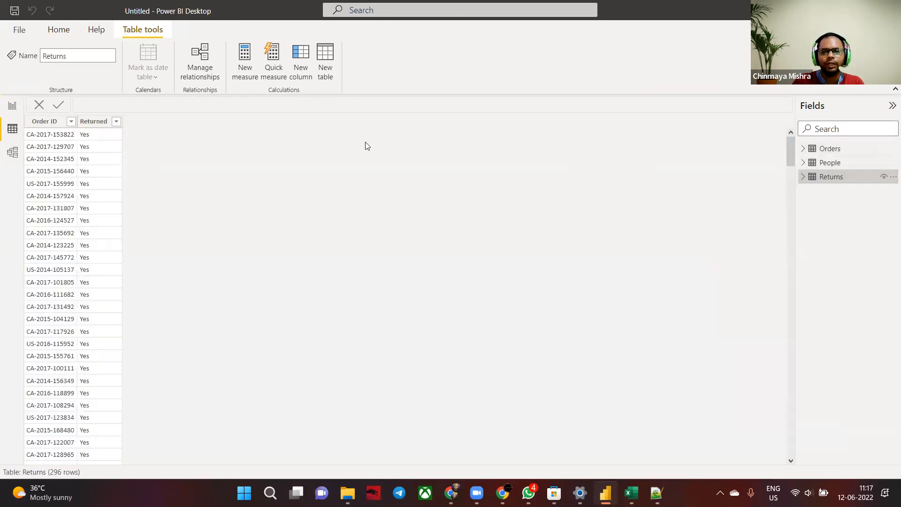
pyautogui.click(11, 108)
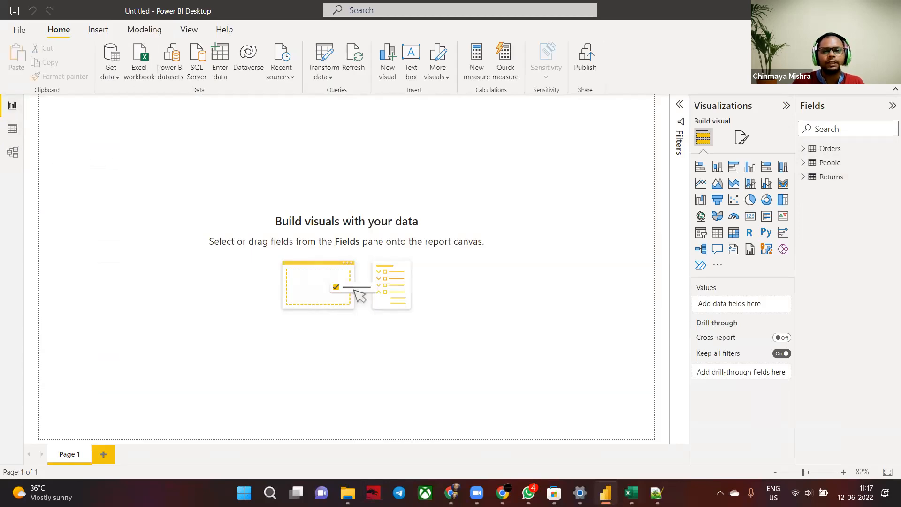
pyautogui.click(631, 493)
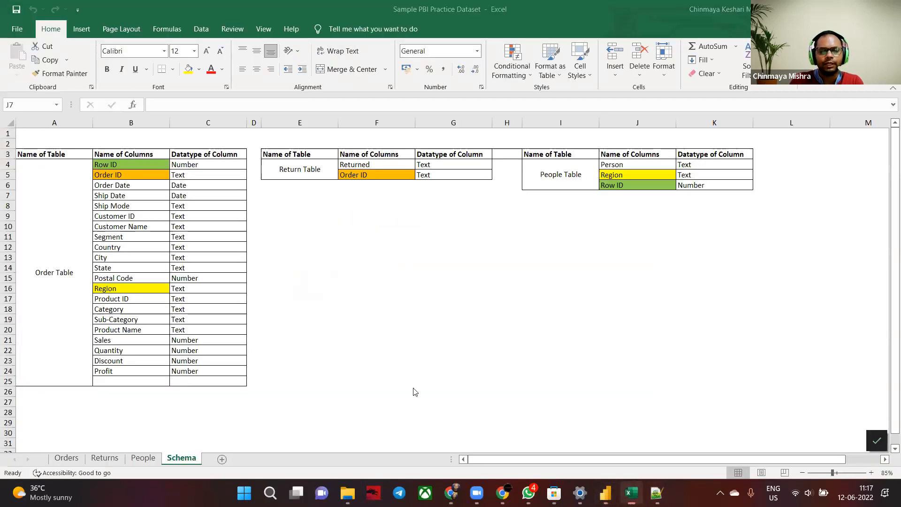
pyautogui.hotkey('alt', 'Tab')
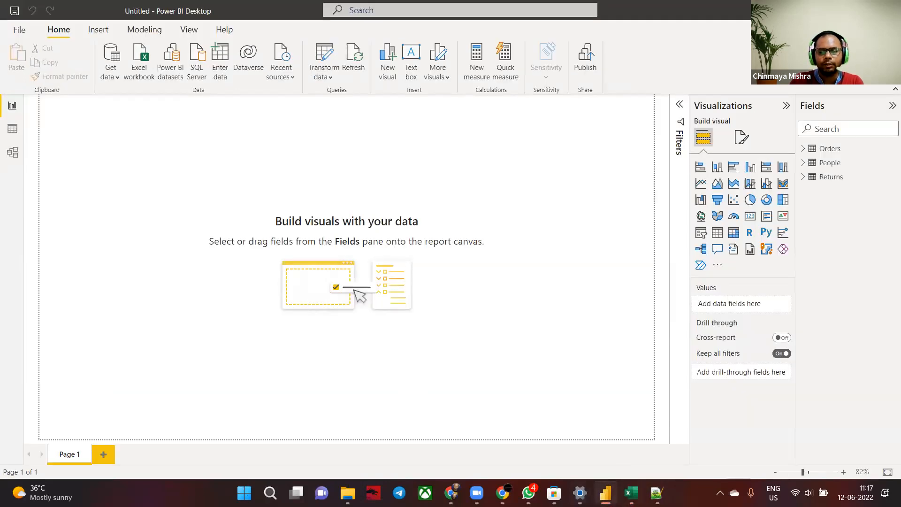
# Step: Switch to the Notepad++ notes and add a "Power View" heading below the DAX line, separated by a blank line
pyautogui.click(656, 493)
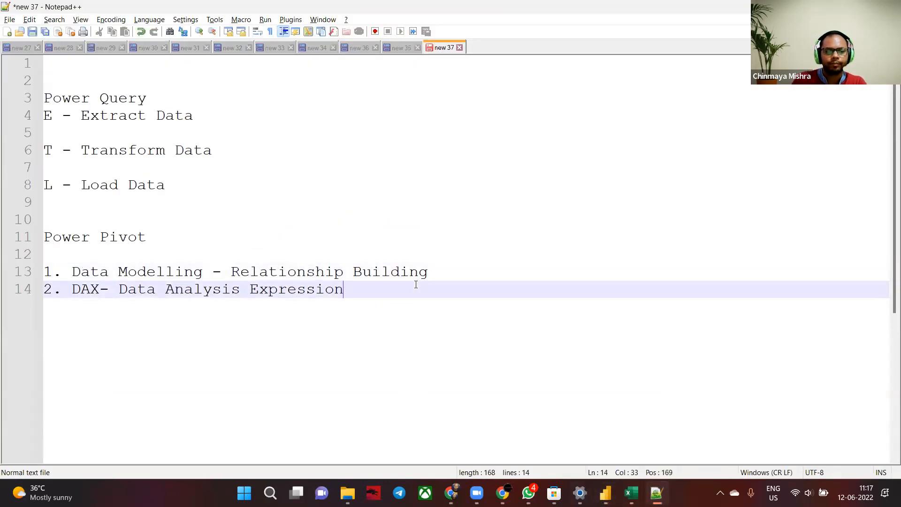
pyautogui.press('Return')
pyautogui.press('Return')
pyautogui.write('Power View')
pyautogui.press('Return')
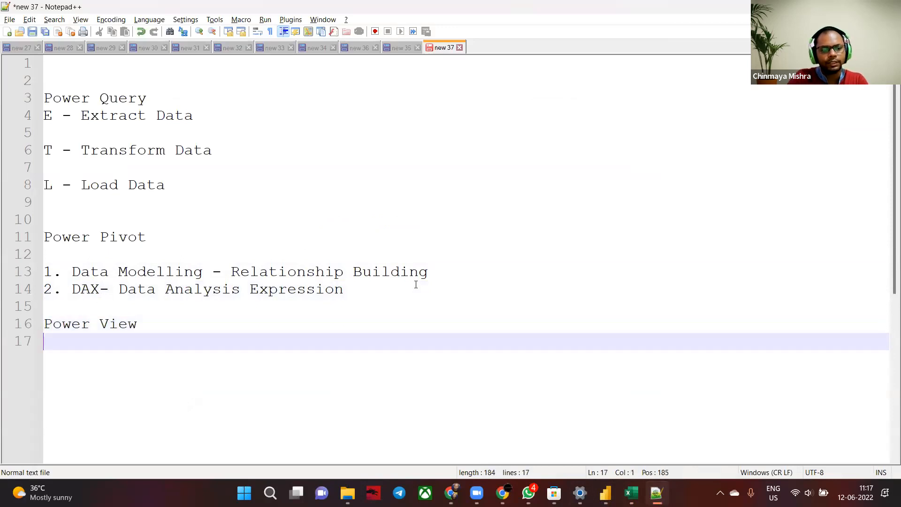
# Step: Add the lines "Create Visualisation." and "Region wise sales" under the Power View heading, separated by blank lines
pyautogui.press('Return')
pyautogui.write('Crea')
pyautogui.write('re')
pyautogui.press('BackSpace')
pyautogui.press('BackSpace')
pyautogui.press('BackSpace')
pyautogui.write('te Visualisation.')
pyautogui.press('Return')
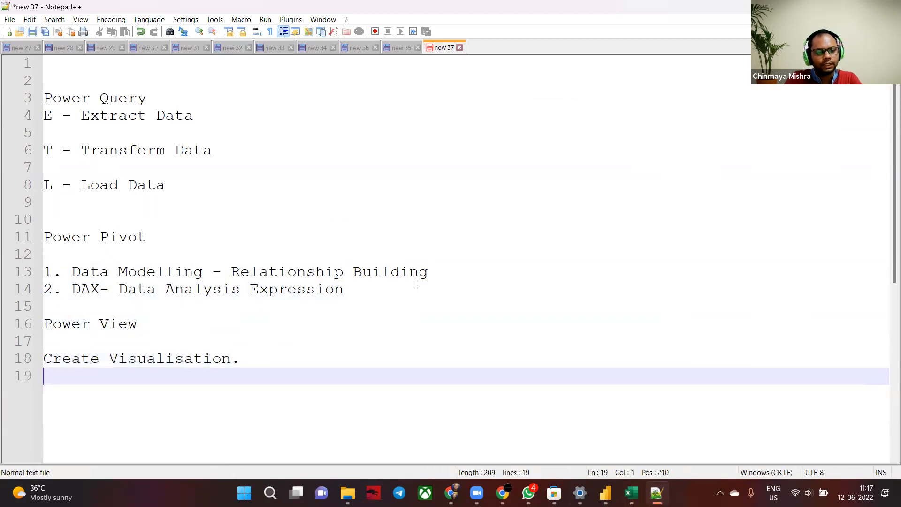
pyautogui.press('Return')
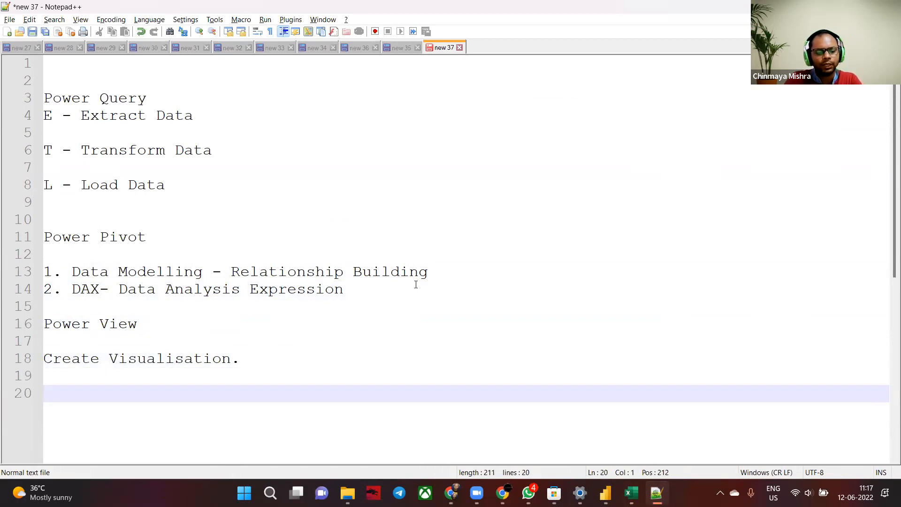
pyautogui.write('Region wise sales')
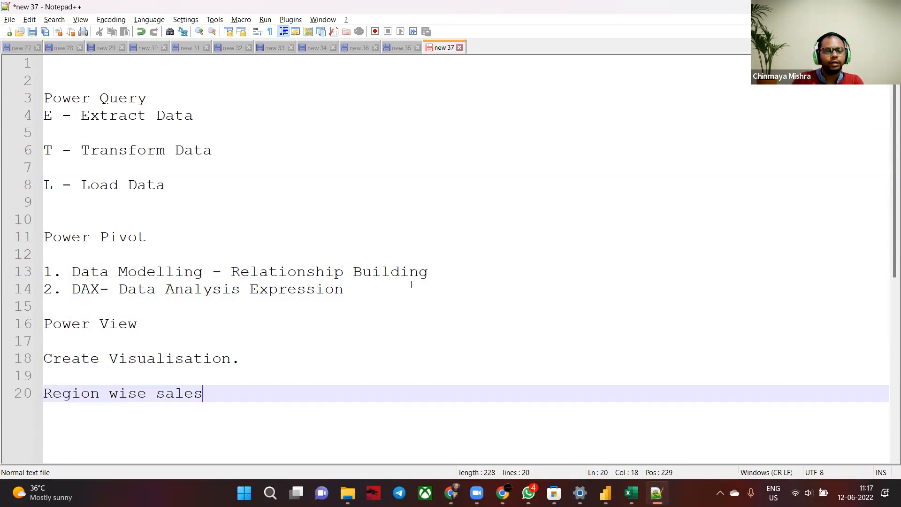
# Step: Insert dashed separator lines above the Power View and Power Pivot headings, removing the stray "on" copied with the second one
pyautogui.click(64, 308)
pyautogui.write('------------------------------')
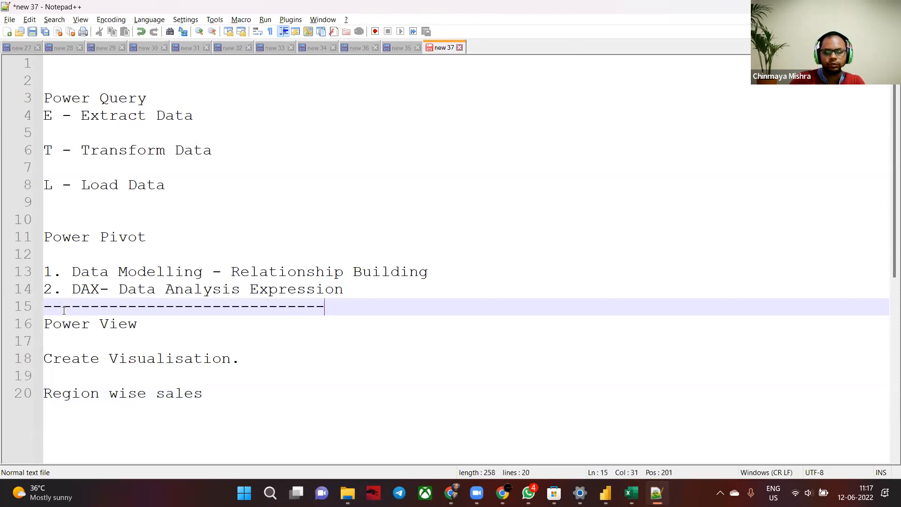
pyautogui.hotkey('shift', 'Up')
pyautogui.hotkey('ctrl', 'c')
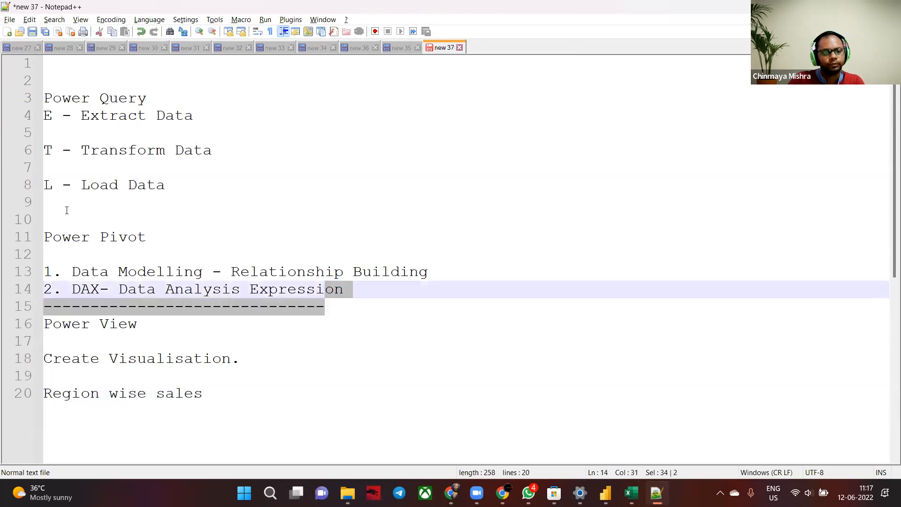
pyautogui.click(67, 211)
pyautogui.hotkey('ctrl', 'v')
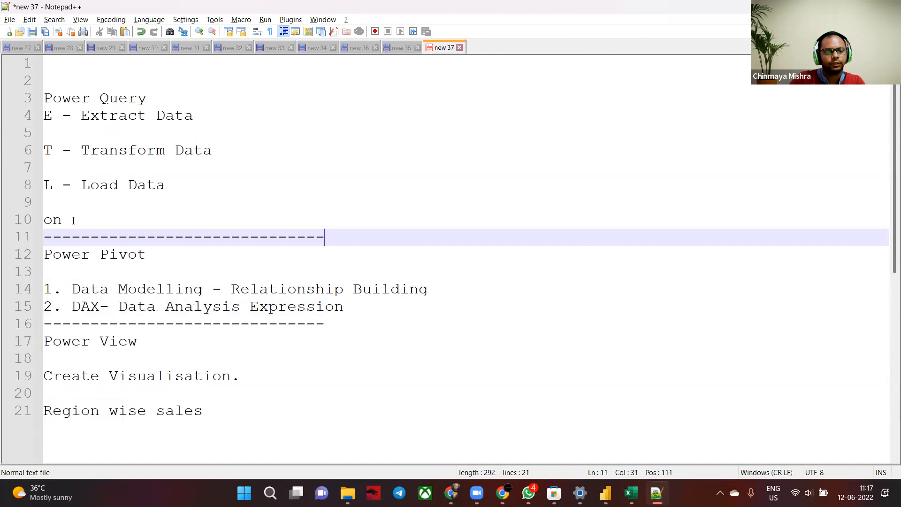
pyautogui.click(72, 219)
pyautogui.press('BackSpace')
pyautogui.press('BackSpace')
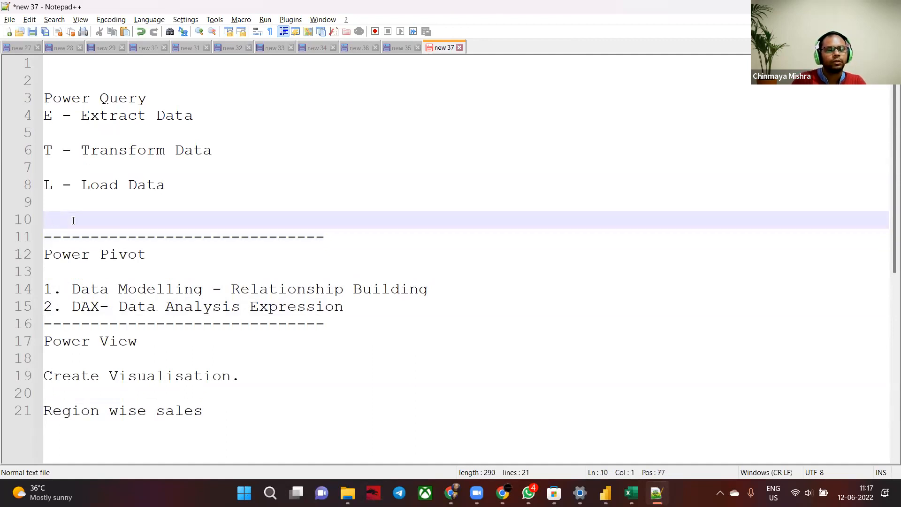
# Step: Switch to Power BI Desktop, add an empty stacked bar chart to the report page and recheck the requirement in the notes
pyautogui.hotkey('alt', 'Tab')
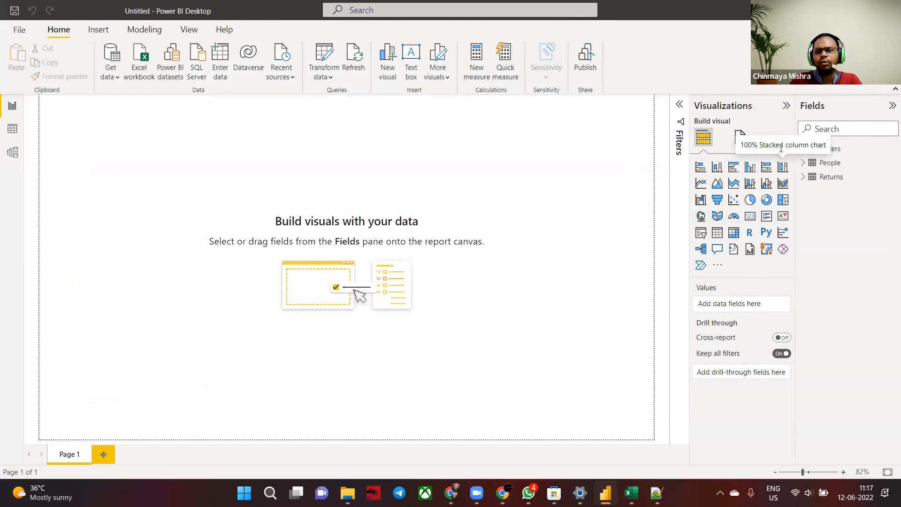
pyautogui.click(700, 171)
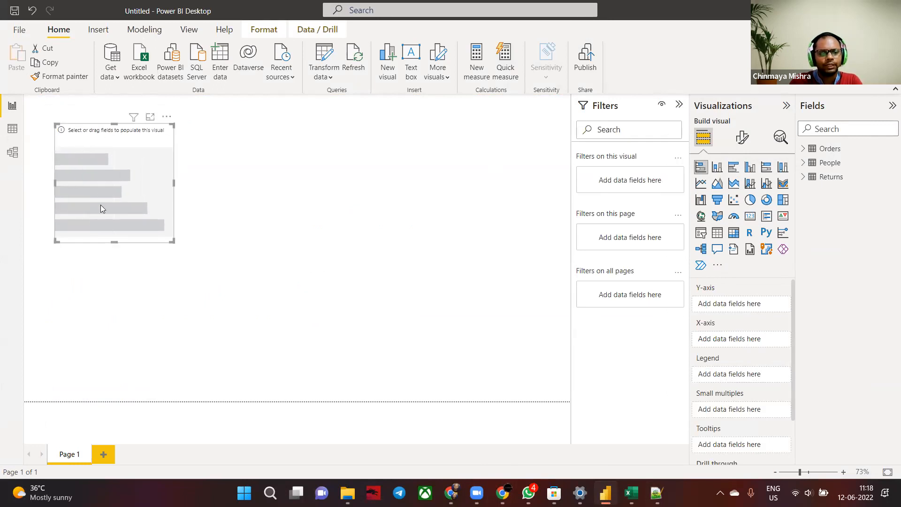
pyautogui.hotkey('alt', 'Tab')
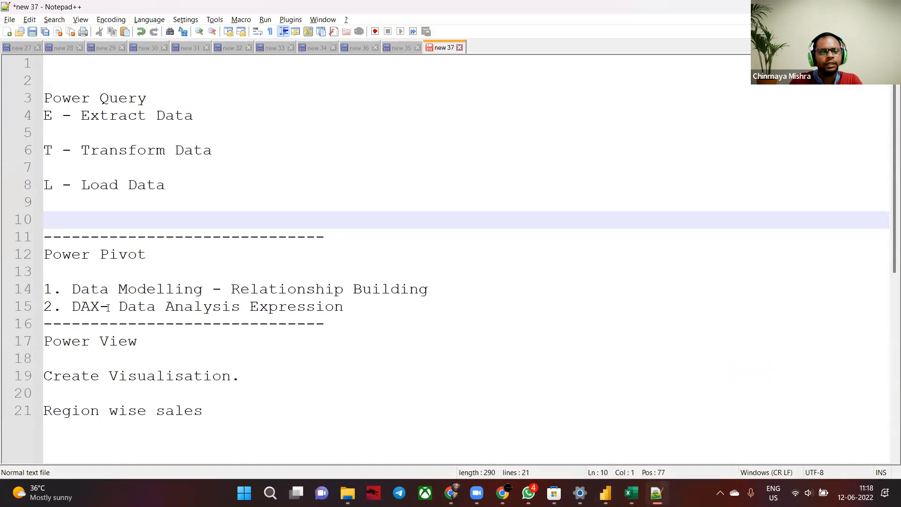
pyautogui.hotkey('alt', 'Tab')
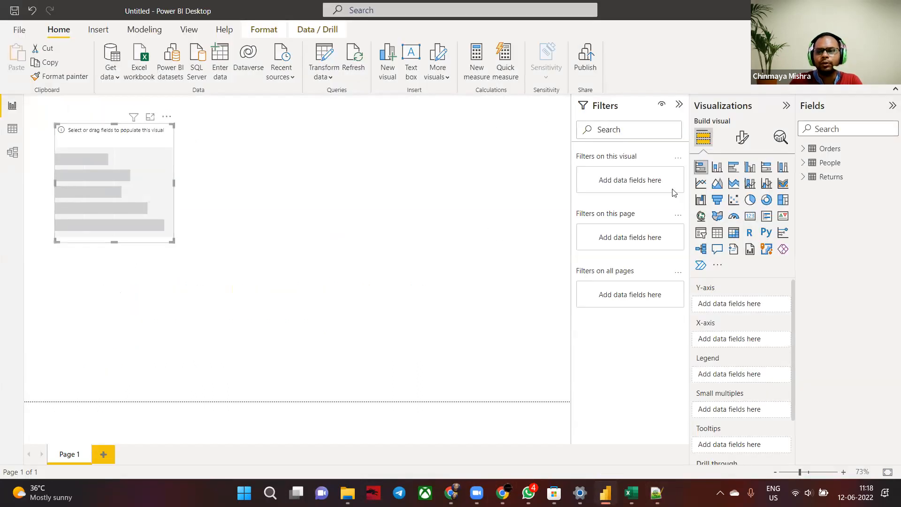
# Step: Expand the Orders fields and examine the Orders table data, from the Region column through to its last columns
pyautogui.click(804, 149)
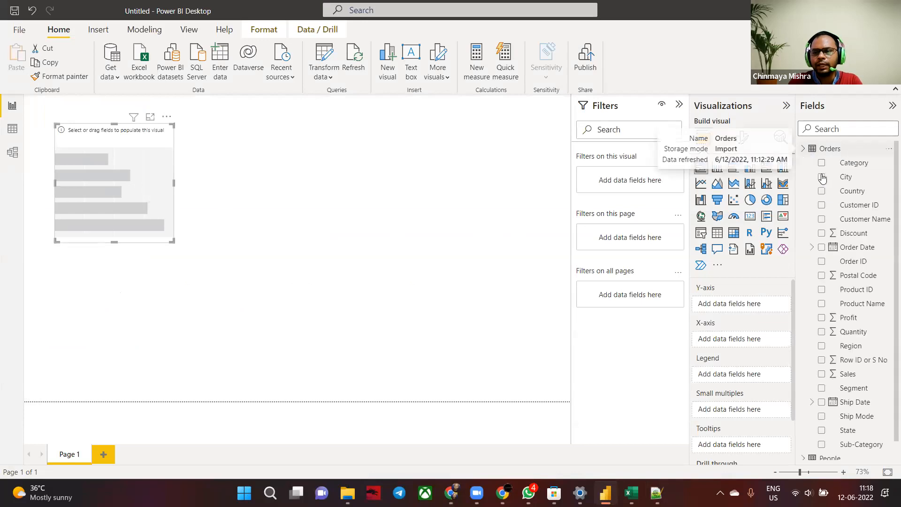
pyautogui.click(13, 133)
pyautogui.click(861, 148)
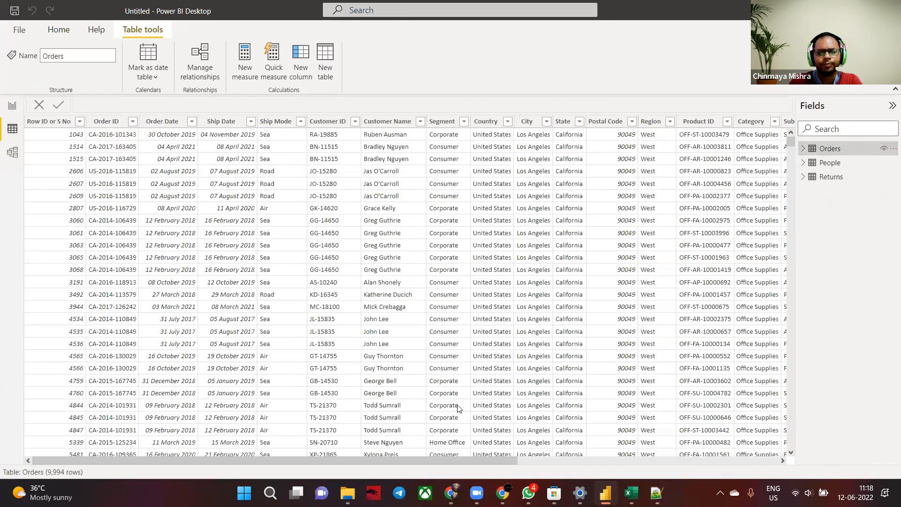
pyautogui.click(651, 121)
pyautogui.hscroll(2, 612, 128)
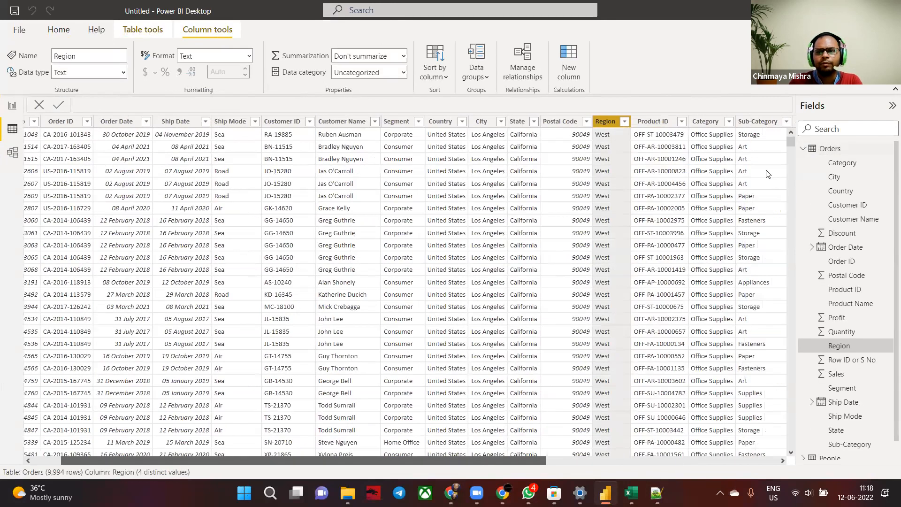
pyautogui.hscroll(4, 605, 140)
pyautogui.hscroll(12, 235, 129)
pyautogui.click(614, 125)
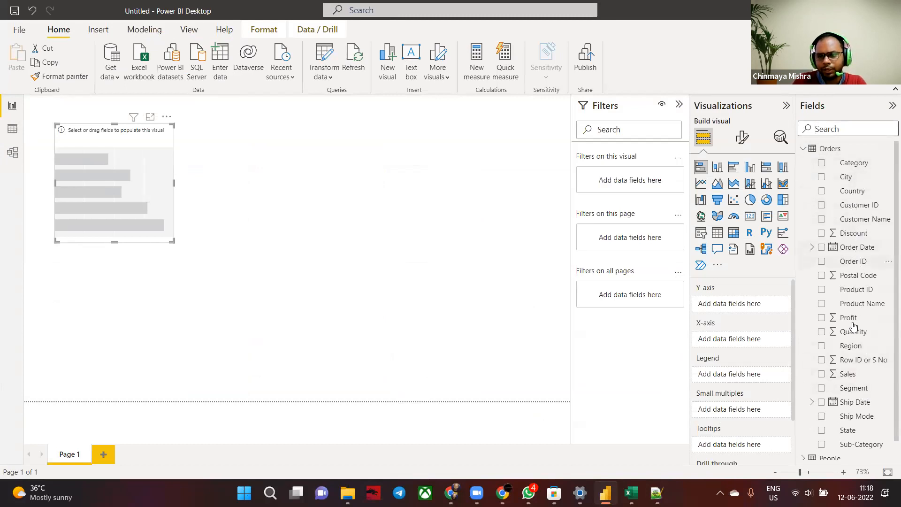
# Step: Put Region on the bar chart's Y-axis and Sales on its X-axis, and enlarge the chart slightly
pyautogui.moveTo(858, 347); pyautogui.dragTo(138, 184)
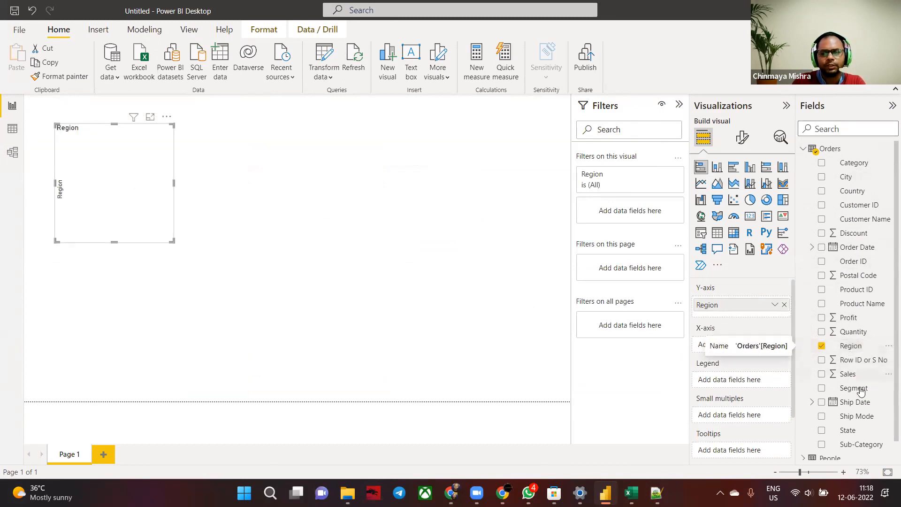
pyautogui.scroll(-1, 860, 387)
pyautogui.moveTo(848, 353); pyautogui.dragTo(163, 203)
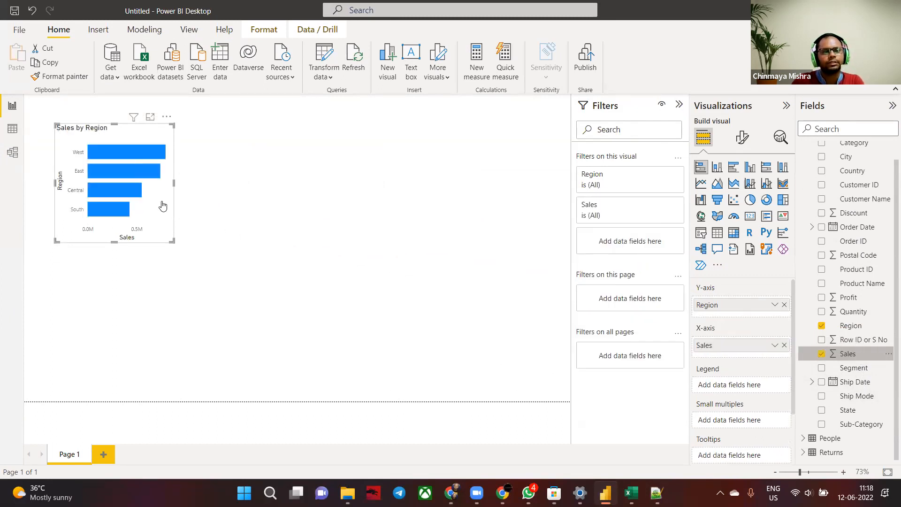
pyautogui.moveTo(172, 243); pyautogui.dragTo(197, 280)
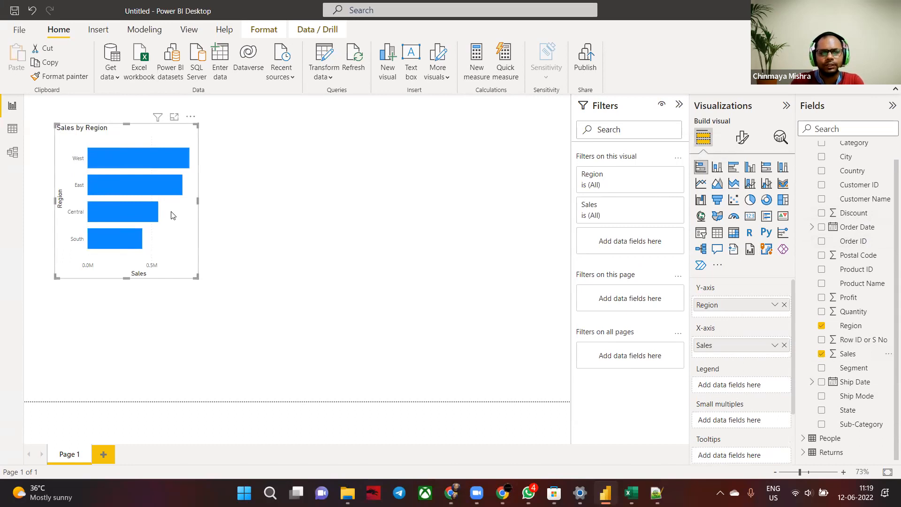
pyautogui.click(256, 220)
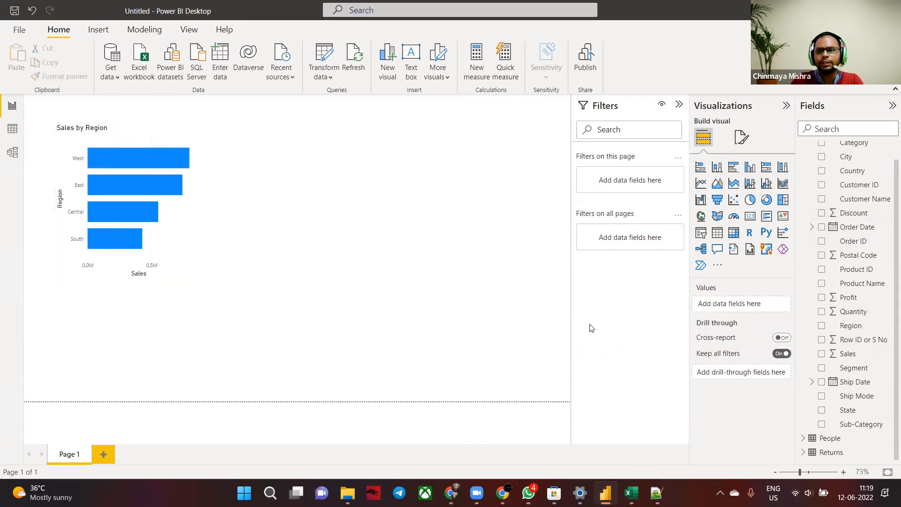
# Step: Switch to the Notepad++ notes and add the line "Category wise Profit - Pie Chart" below "Region wise sales"
pyautogui.hotkey('alt', 'Tab')
pyautogui.click(224, 414)
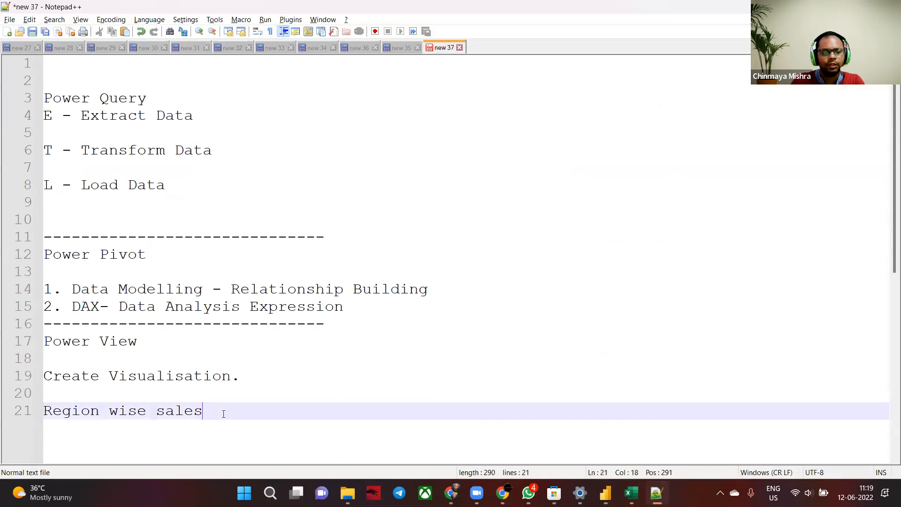
pyautogui.press('Return')
pyautogui.write('Cate')
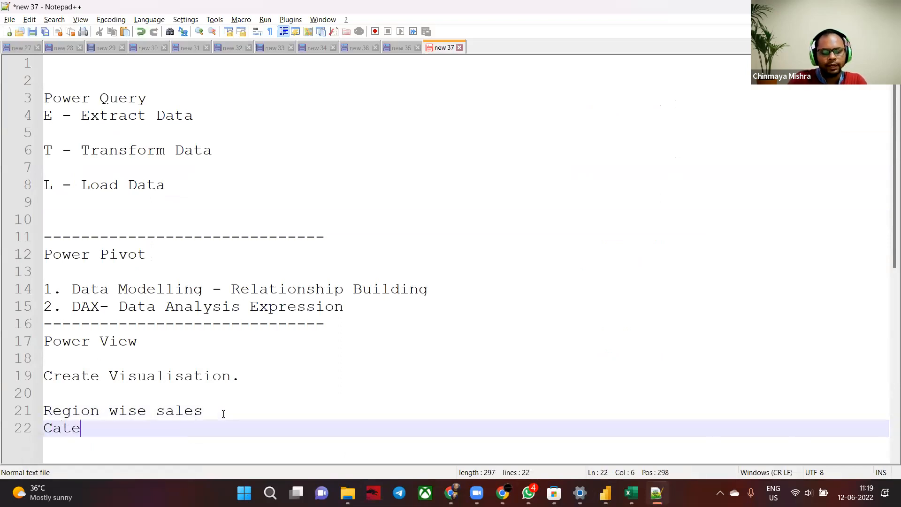
pyautogui.write('gory wise')
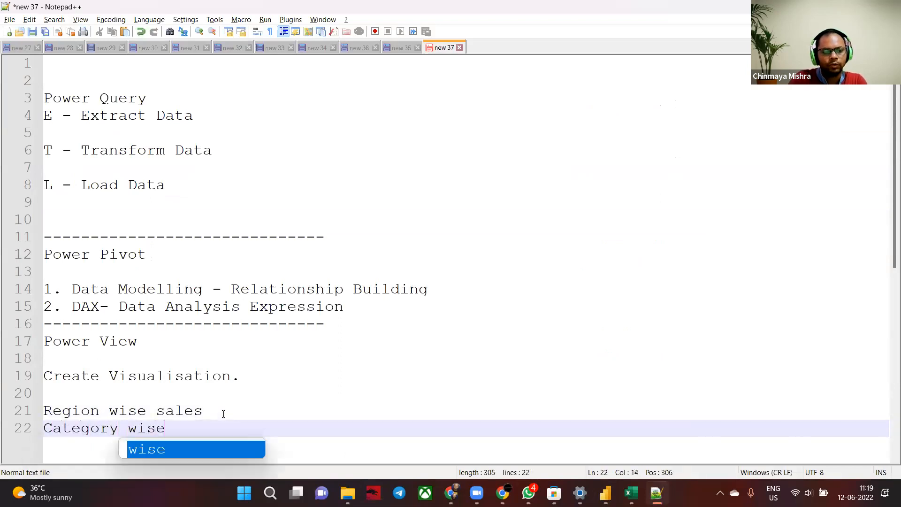
pyautogui.write(' Profit ')
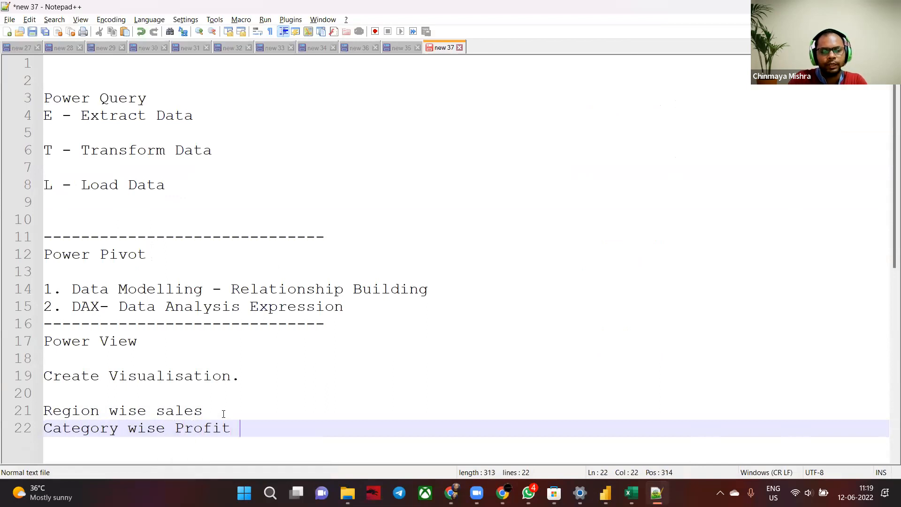
pyautogui.write('- Pie Chart')
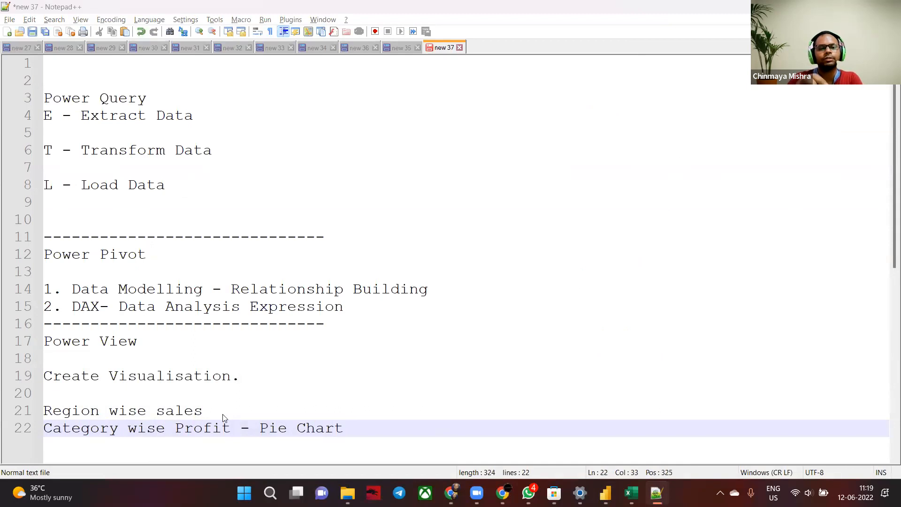
# Step: Switch back to Power BI Desktop, add an empty pie chart and place it to the right of the Sales by Region chart
pyautogui.hotkey('alt', 'Tab')
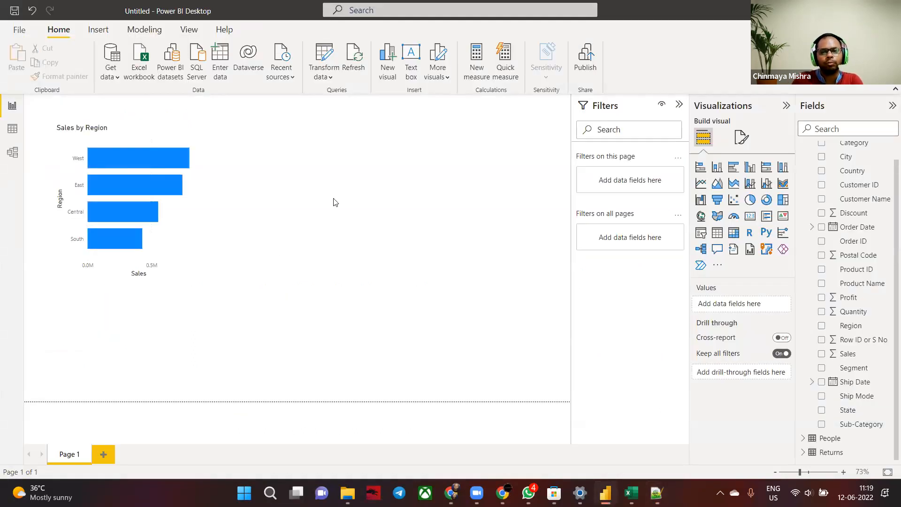
pyautogui.click(751, 201)
pyautogui.click(365, 188)
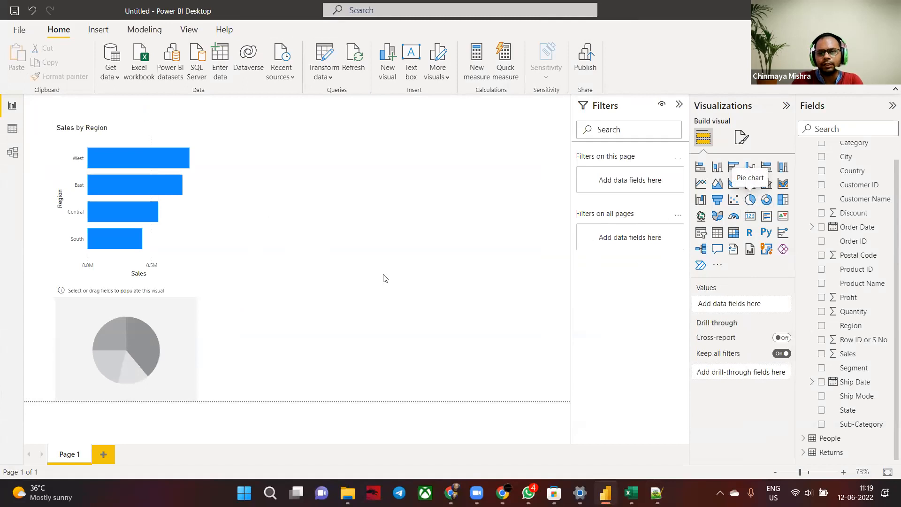
pyautogui.moveTo(138, 335); pyautogui.dragTo(372, 186)
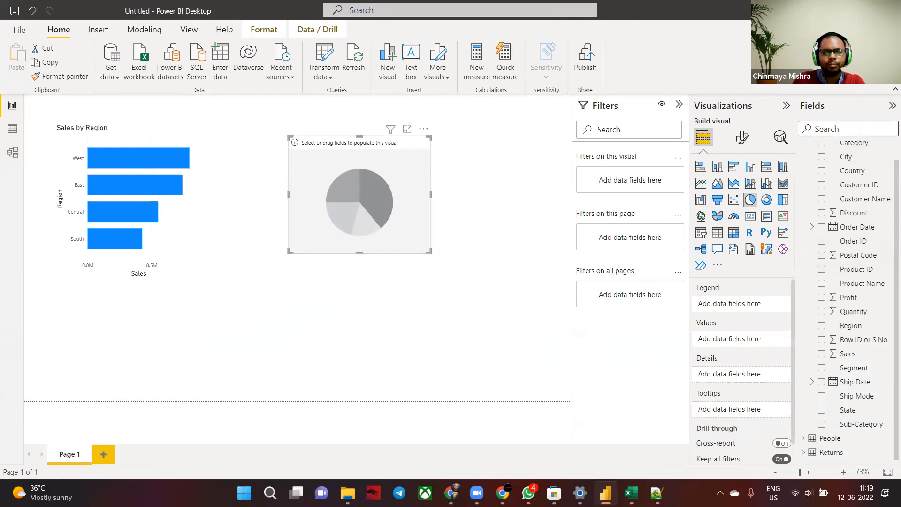
# Step: Put Category in the pie chart's Legend and Profit in its Values, and enlarge the chart
pyautogui.hotkey('alt', 'Tab')
pyautogui.hotkey('alt', 'Tab')
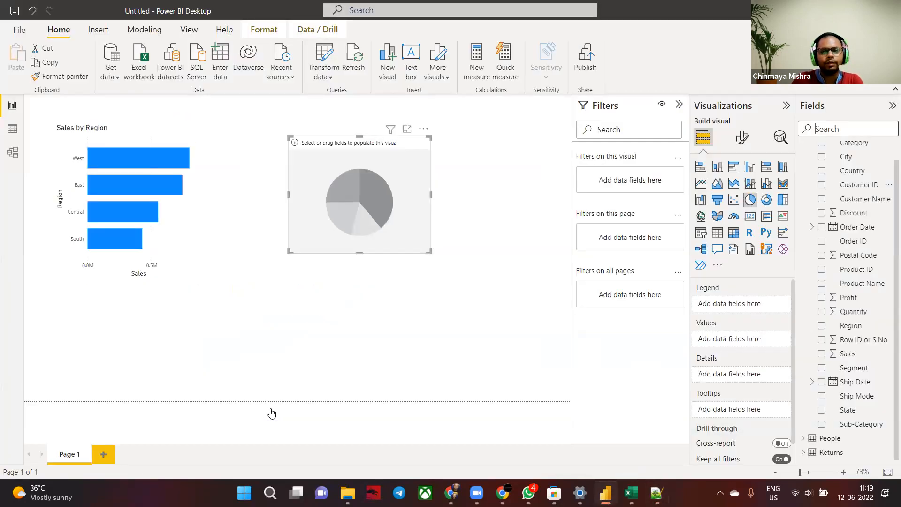
pyautogui.write('cat')
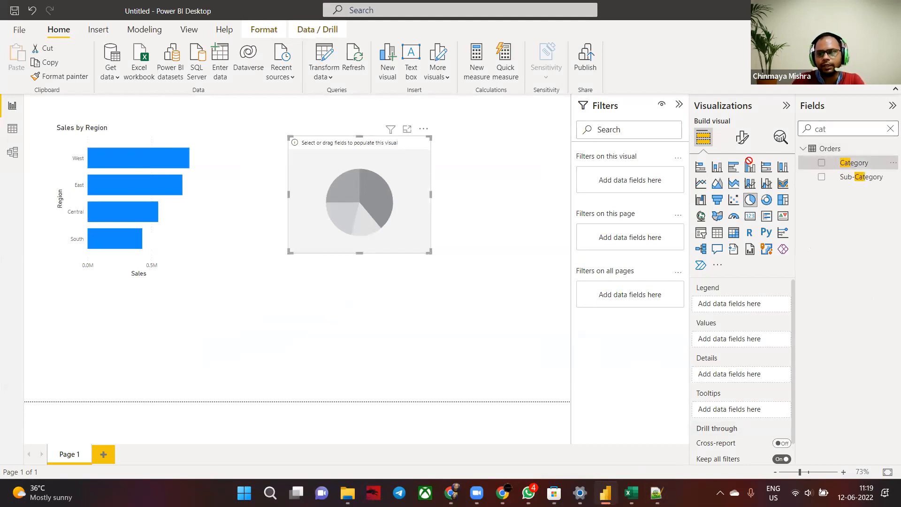
pyautogui.moveTo(855, 162); pyautogui.dragTo(397, 180)
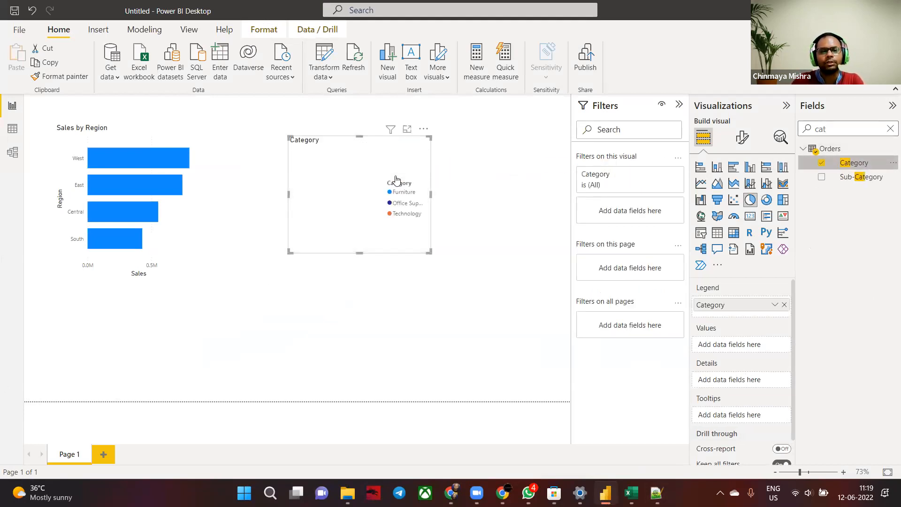
pyautogui.moveTo(844, 132); pyautogui.dragTo(761, 137)
pyautogui.write('prof')
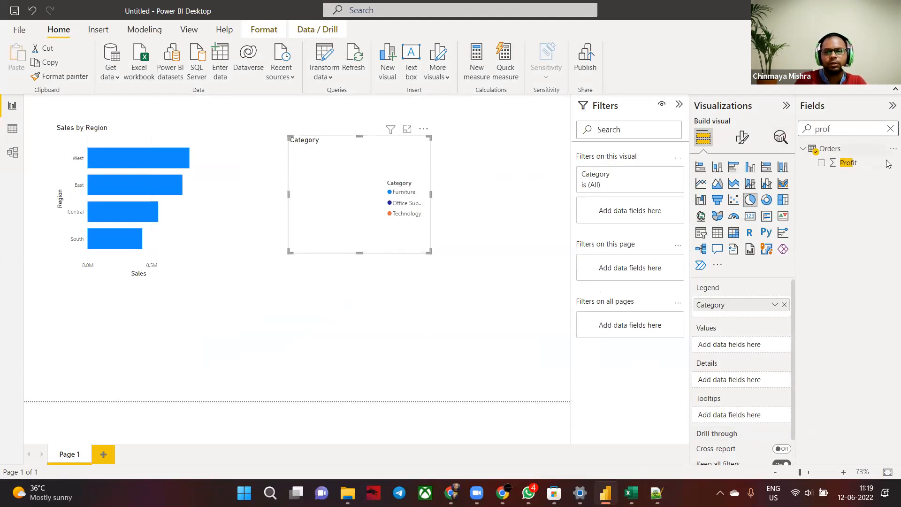
pyautogui.moveTo(849, 163); pyautogui.dragTo(357, 199)
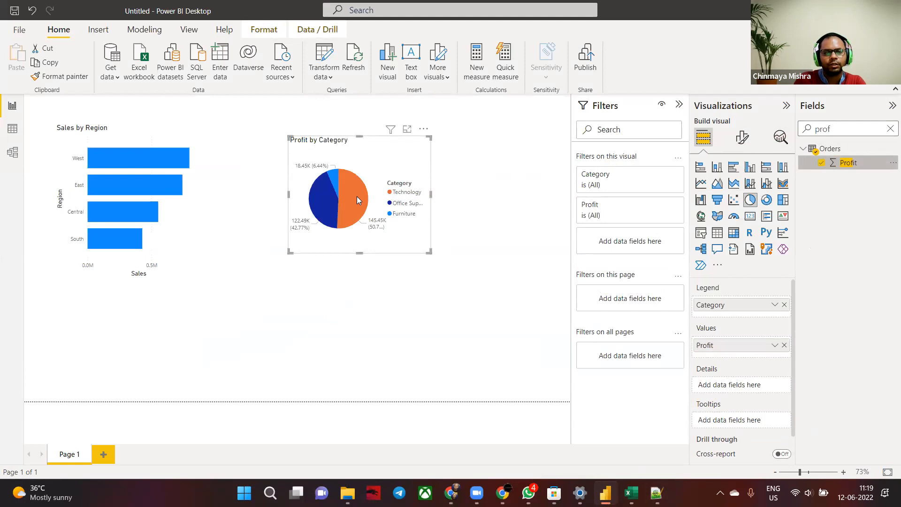
pyautogui.moveTo(430, 252); pyautogui.dragTo(491, 292)
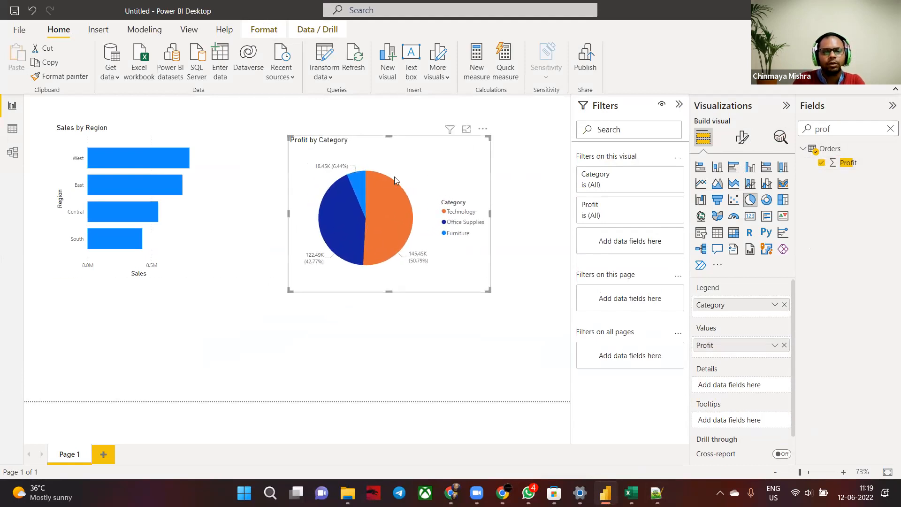
pyautogui.click(237, 308)
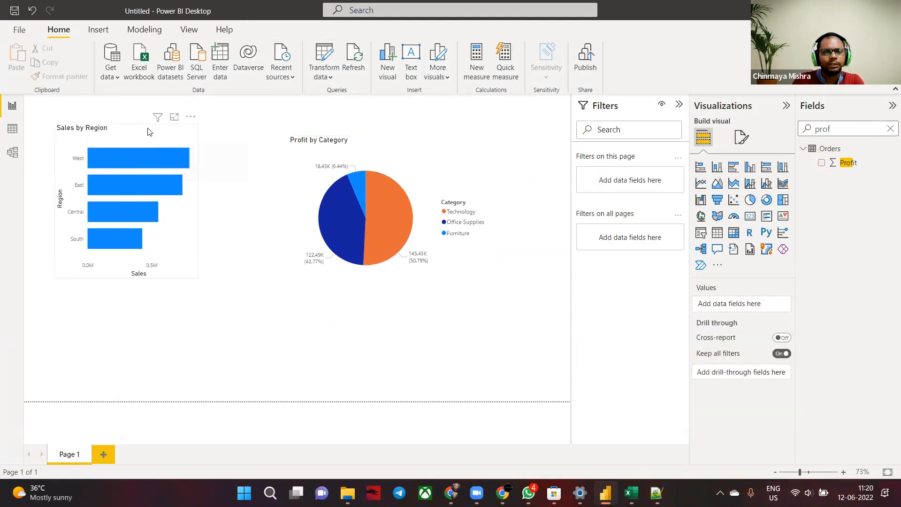
# Step: Widen the Sales by Region bar chart slightly and turn on its data labels
pyautogui.click(181, 146)
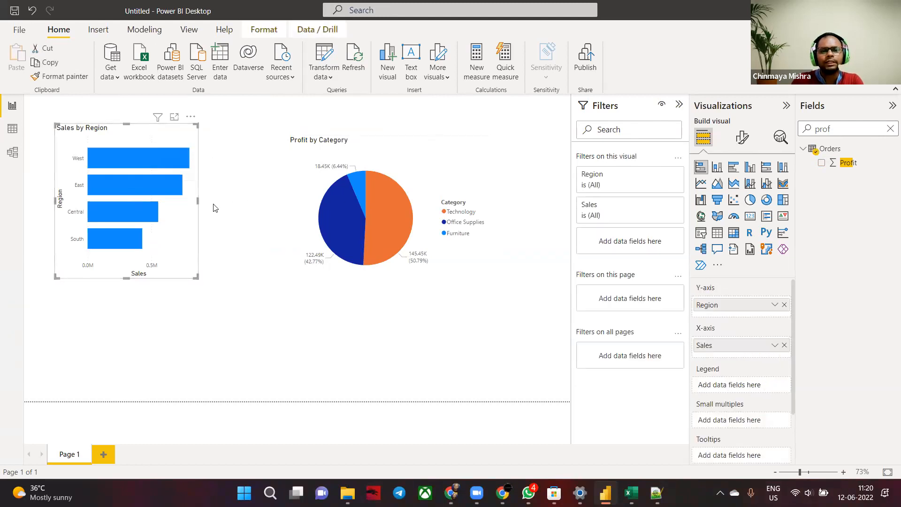
pyautogui.moveTo(198, 201); pyautogui.dragTo(226, 202)
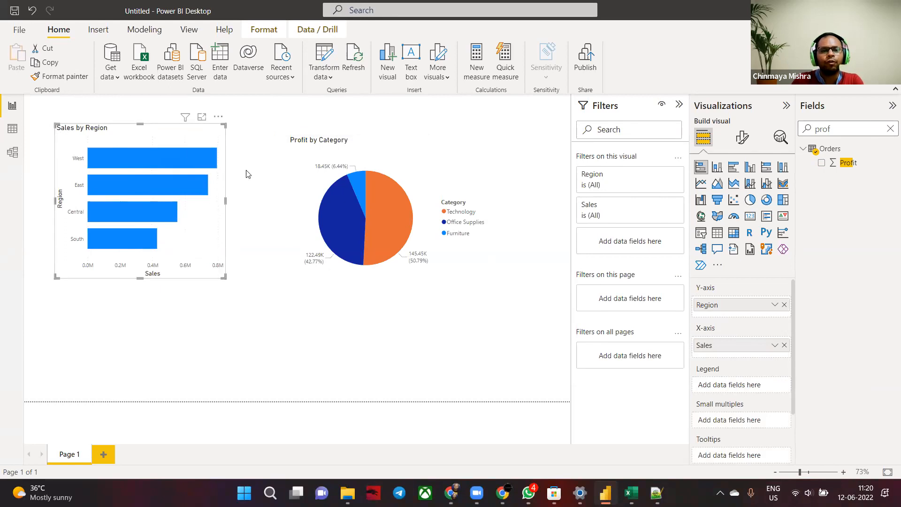
pyautogui.click(743, 140)
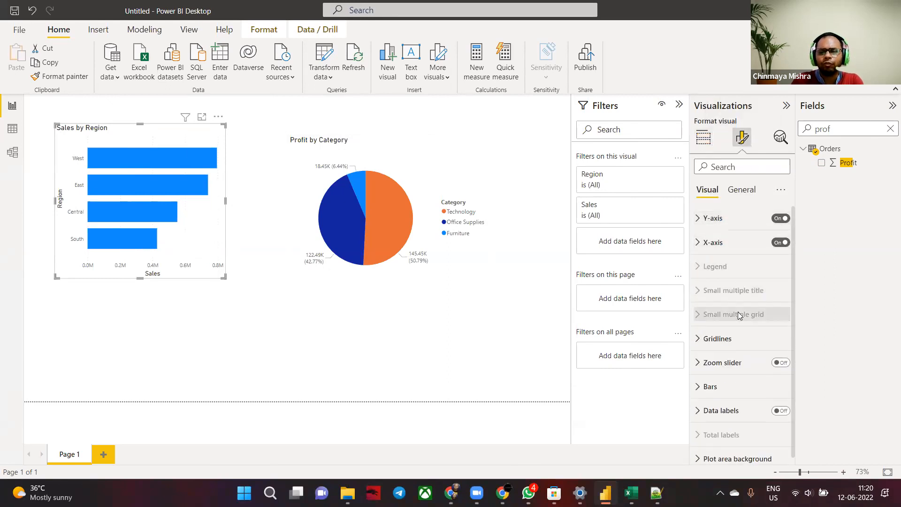
pyautogui.scroll(-1, 739, 321)
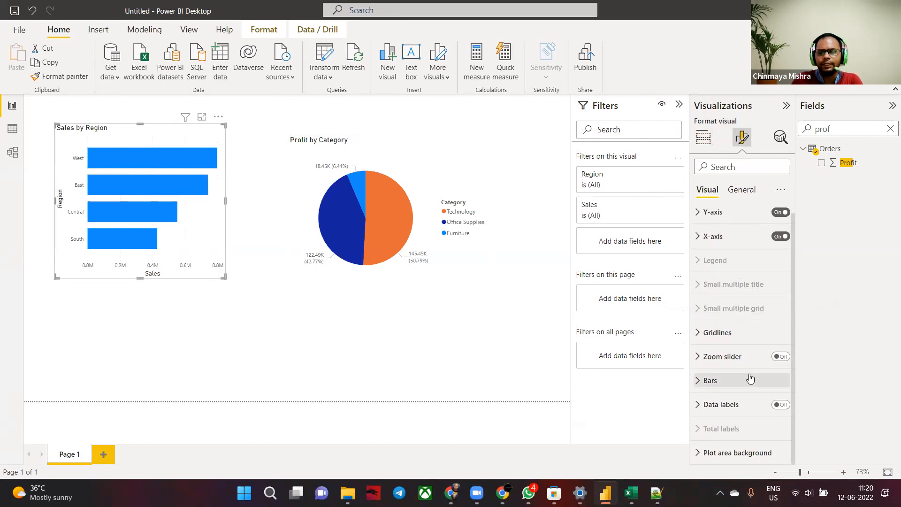
pyautogui.click(786, 407)
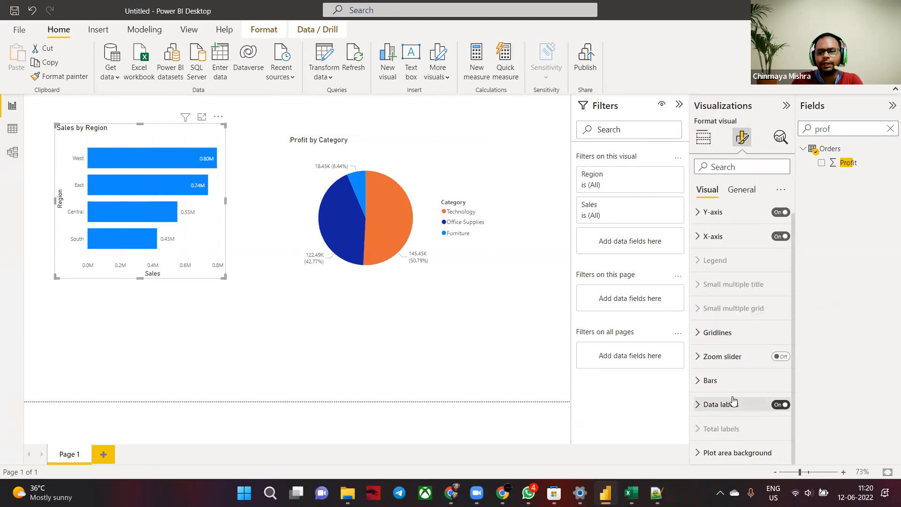
# Step: Change the bar chart's title text to "Region wise Sales"
pyautogui.click(745, 193)
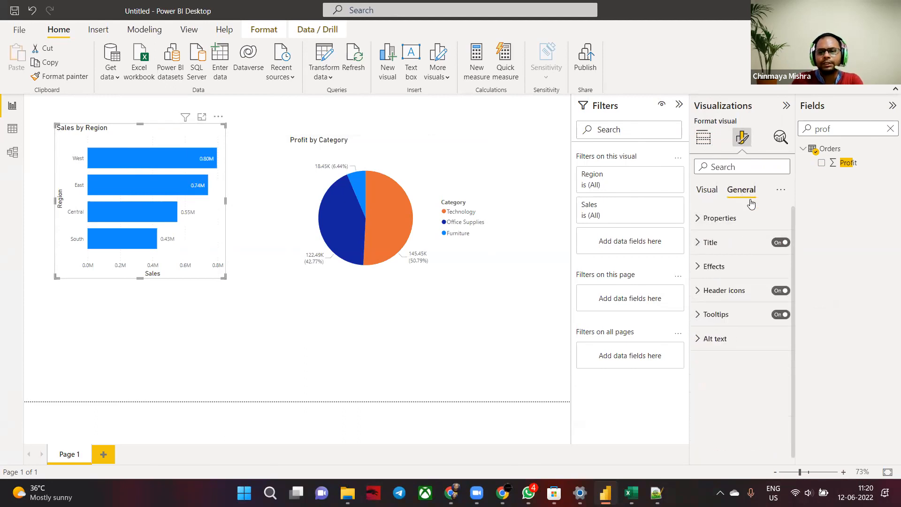
pyautogui.click(735, 243)
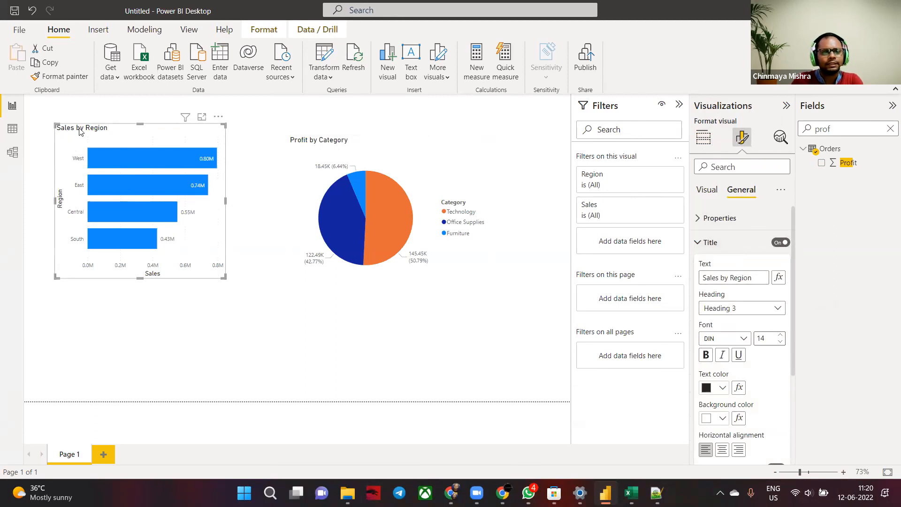
pyautogui.moveTo(734, 277); pyautogui.dragTo(677, 280)
pyautogui.write('Region wise Sales')
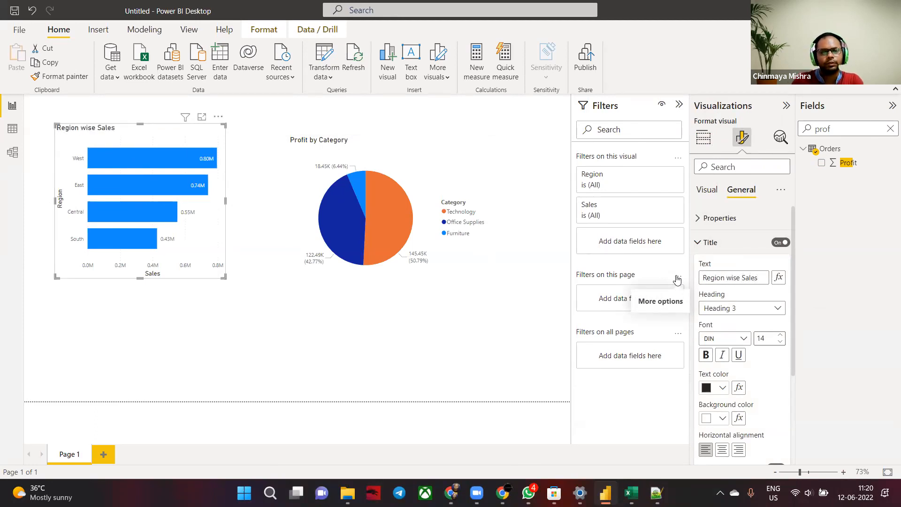
# Step: Turn on the visual border of the Region wise Sales chart and deselect the chart
pyautogui.scroll(-3, 735, 385)
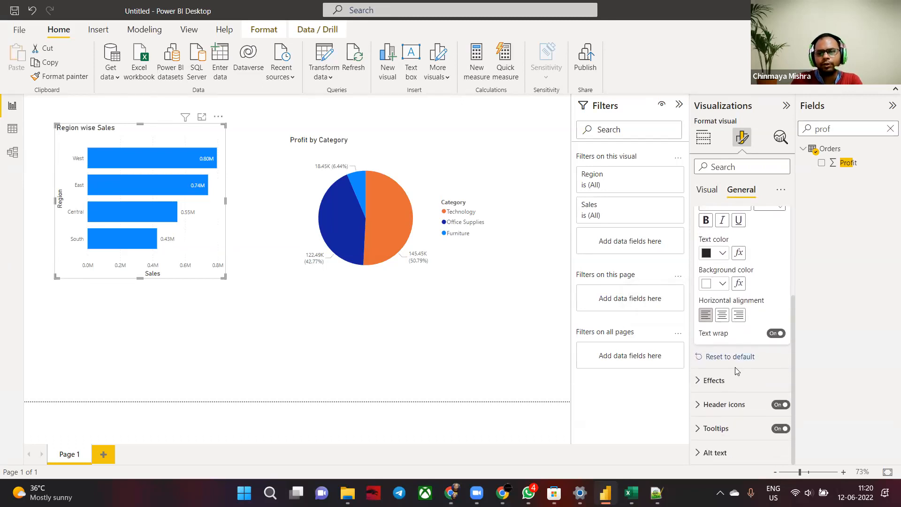
pyautogui.click(735, 385)
pyautogui.scroll(-4, 739, 389)
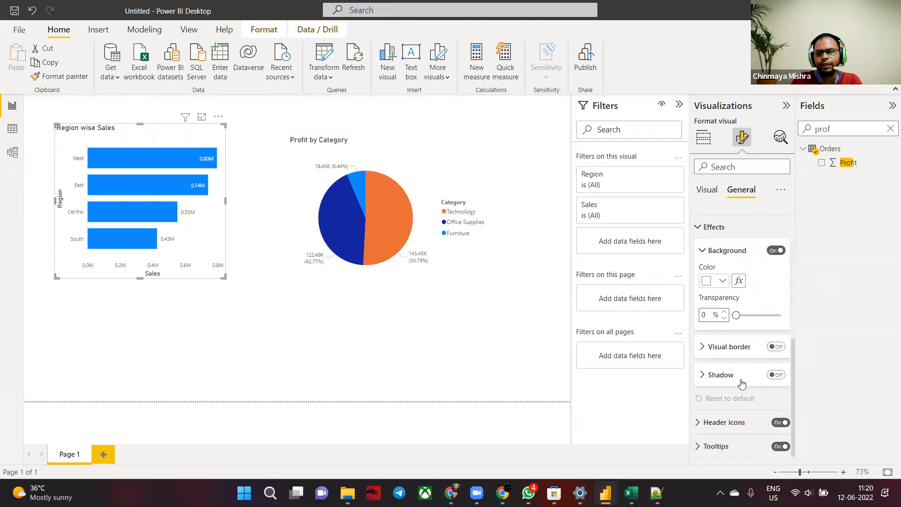
pyautogui.click(782, 348)
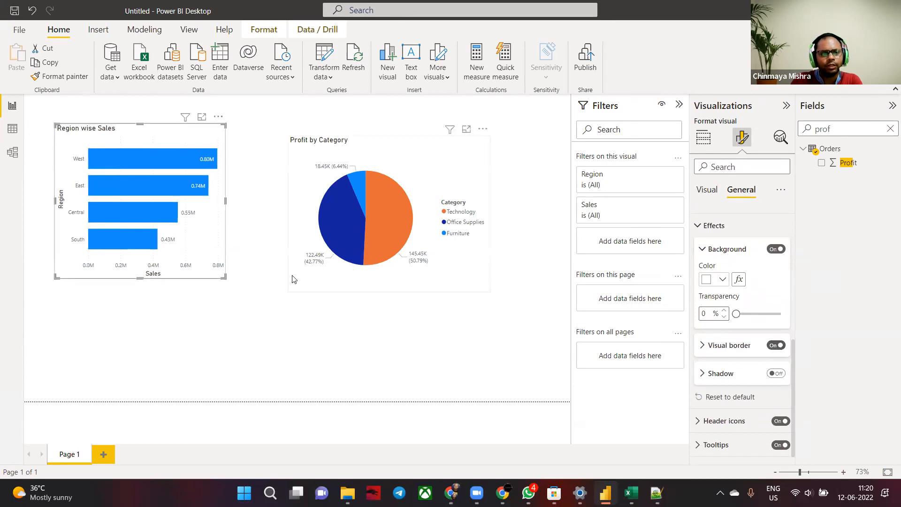
pyautogui.click(226, 282)
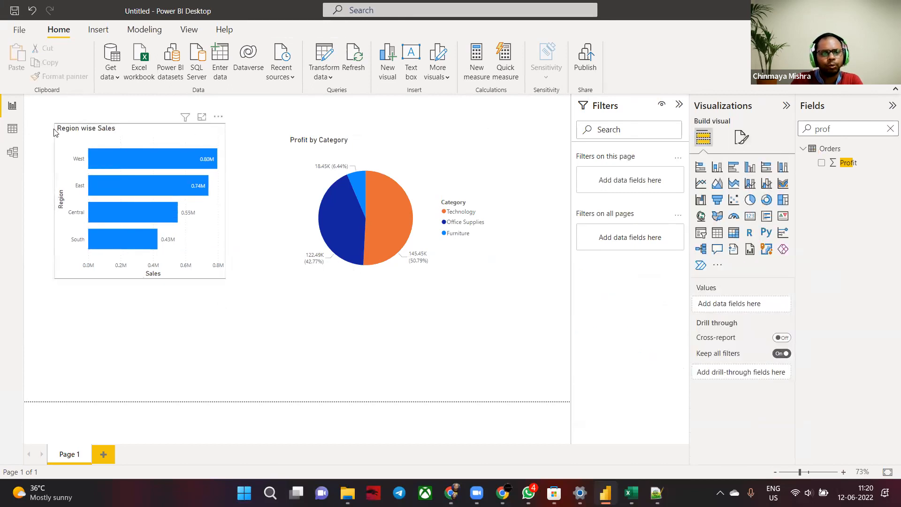
# Step: Set the bar chart's border to 10 px rounded corners and turn on its shadow
pyautogui.click(184, 143)
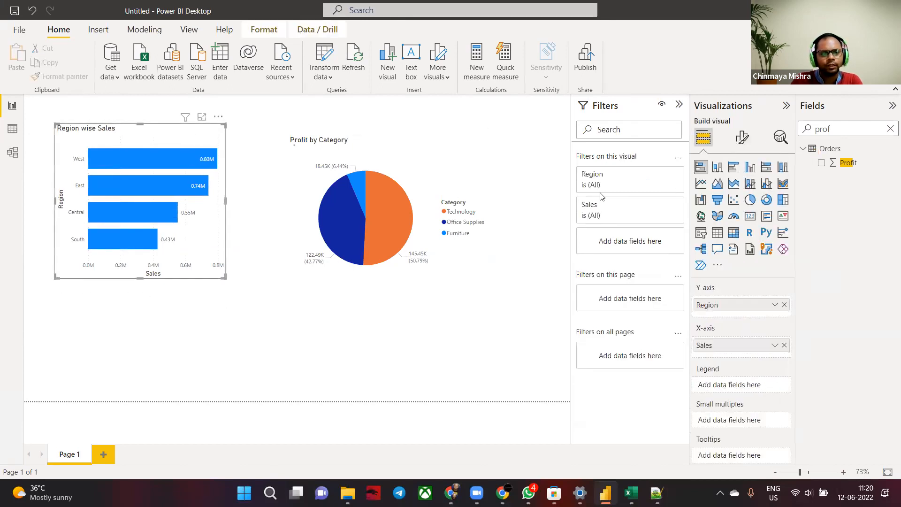
pyautogui.click(743, 137)
pyautogui.click(741, 189)
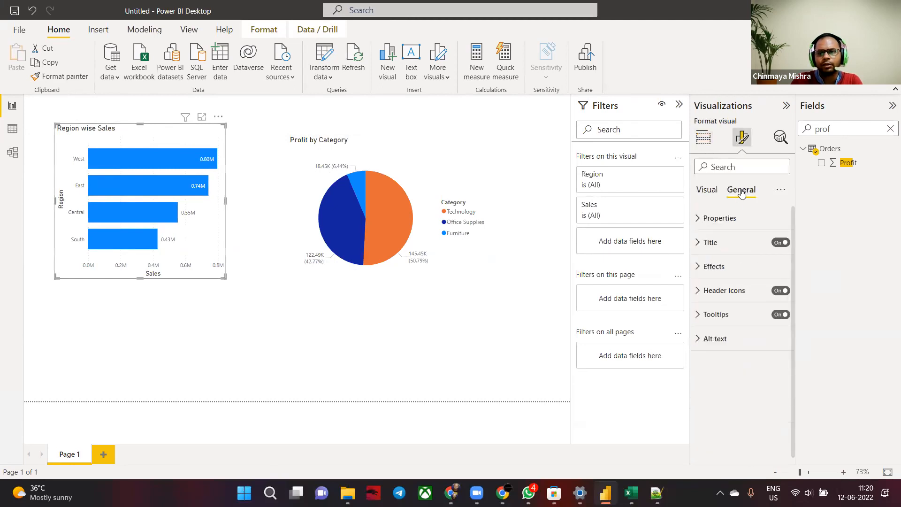
pyautogui.click(709, 190)
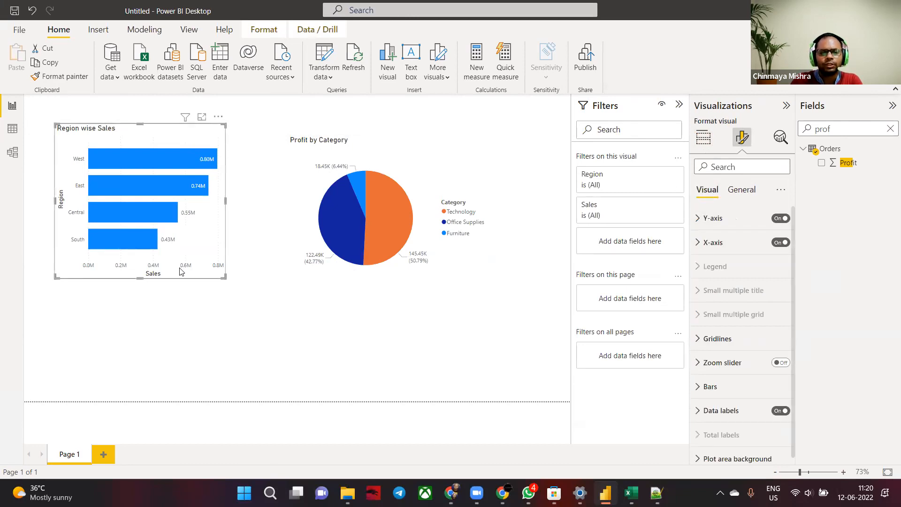
pyautogui.click(750, 195)
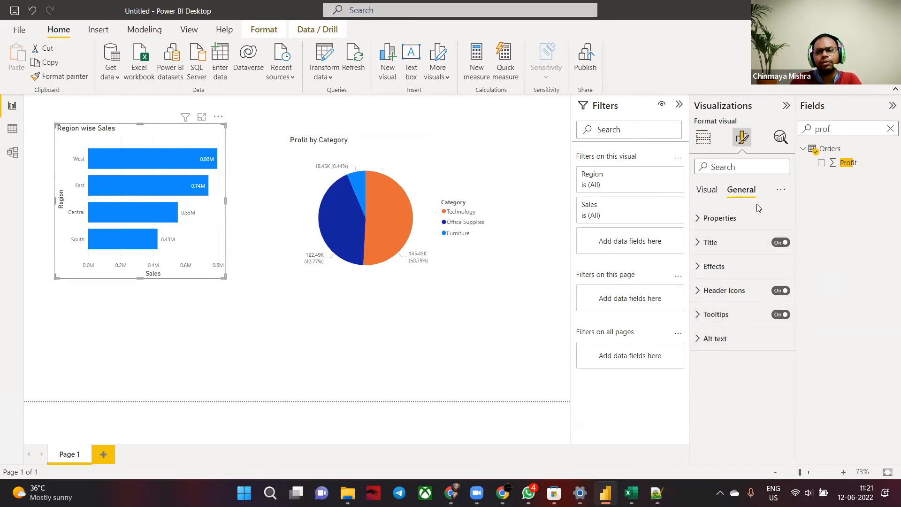
pyautogui.click(734, 267)
pyautogui.scroll(-1, 728, 347)
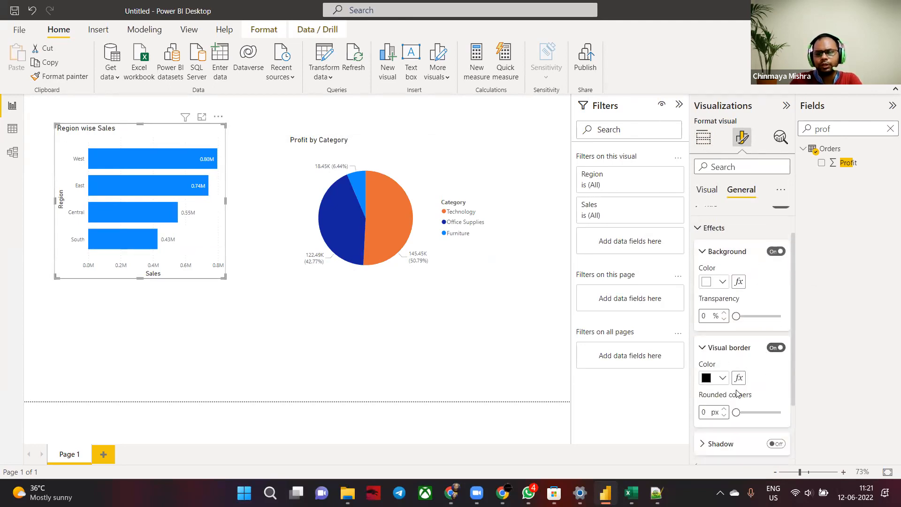
pyautogui.scroll(-1, 712, 374)
pyautogui.write('1')
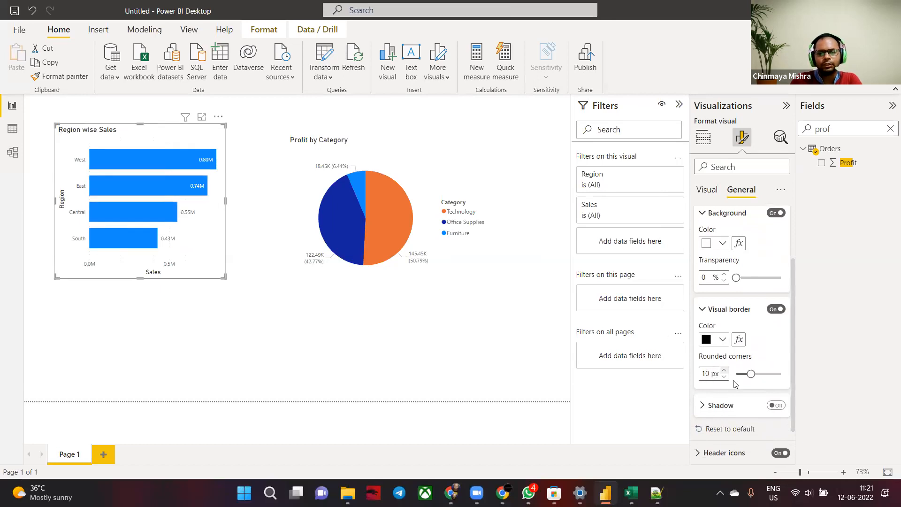
pyautogui.click(776, 405)
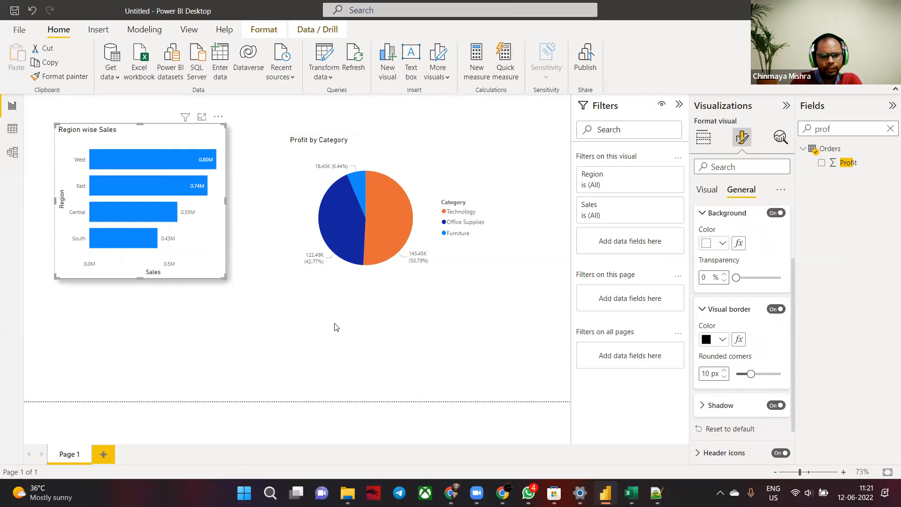
# Step: Center the Region wise Sales chart's title and give it a light gray background
pyautogui.scroll(-2, 753, 395)
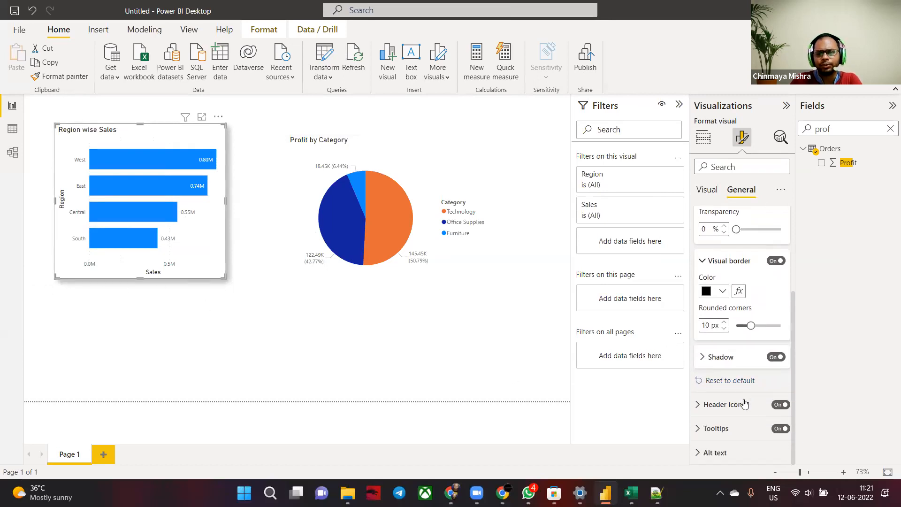
pyautogui.scroll(5, 746, 345)
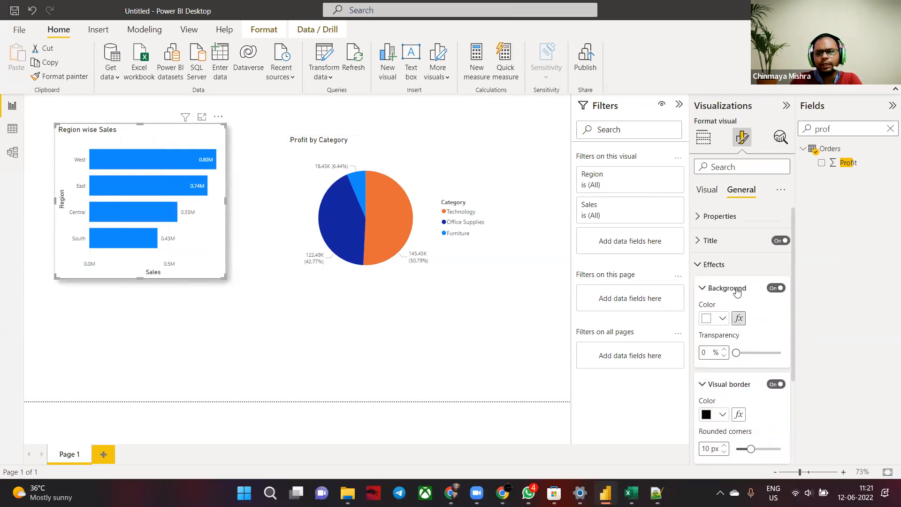
pyautogui.click(732, 244)
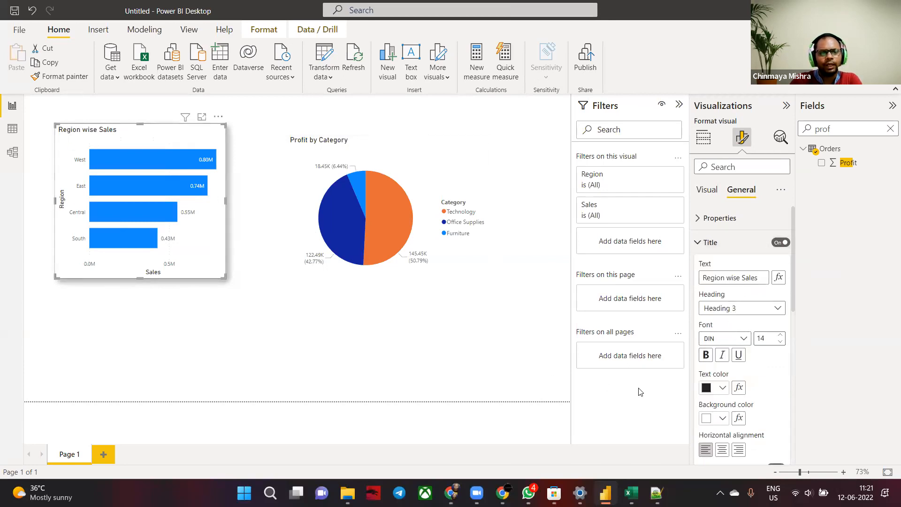
pyautogui.scroll(-3, 716, 406)
pyautogui.click(720, 374)
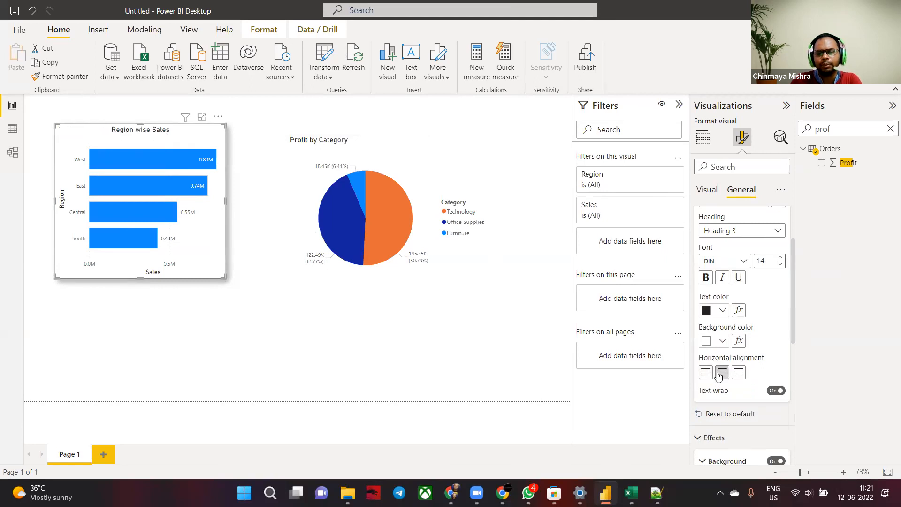
pyautogui.click(723, 342)
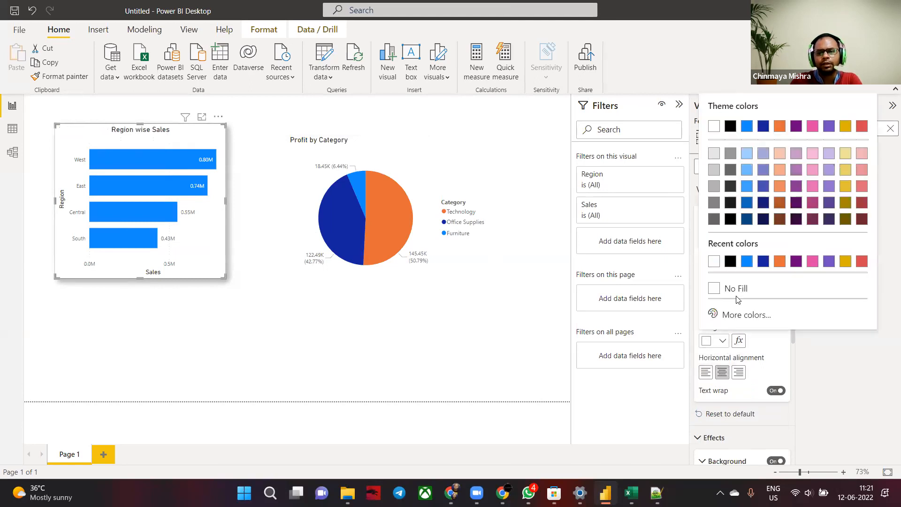
pyautogui.click(713, 161)
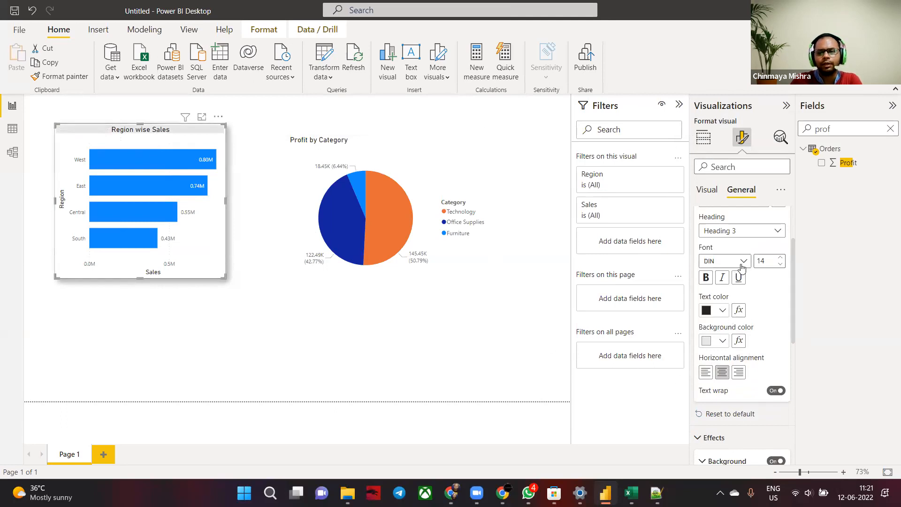
# Step: Set the bar chart's title font size to 18 and deselect the chart
pyautogui.click(781, 257)
pyautogui.click(781, 257)
pyautogui.click(781, 258)
pyautogui.click(781, 258)
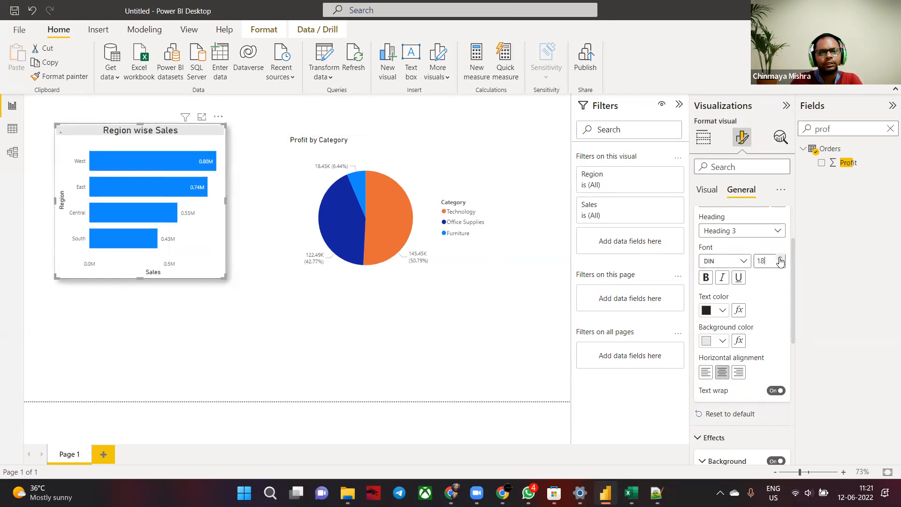
pyautogui.click(164, 347)
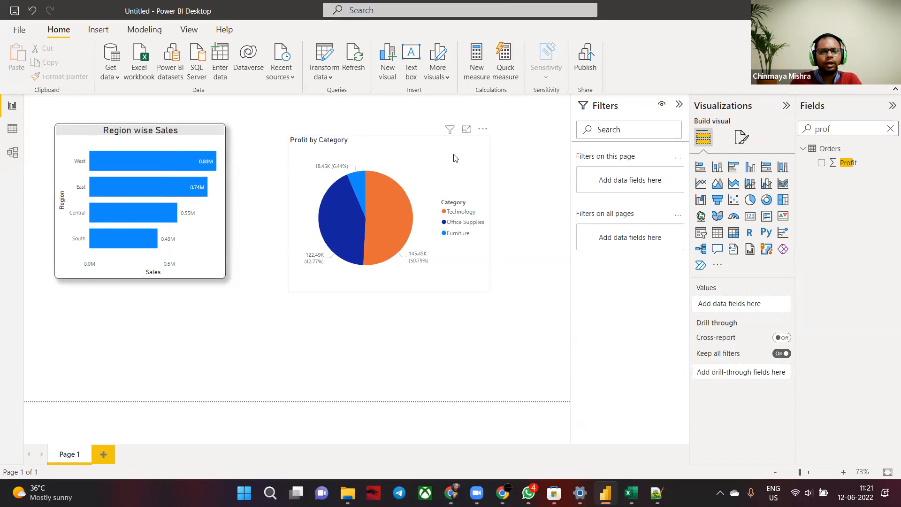
# Step: Copy the Region wise Sales chart's formatting onto the Profit by Category pie chart and move the pie chart level with the bar chart
pyautogui.click(420, 148)
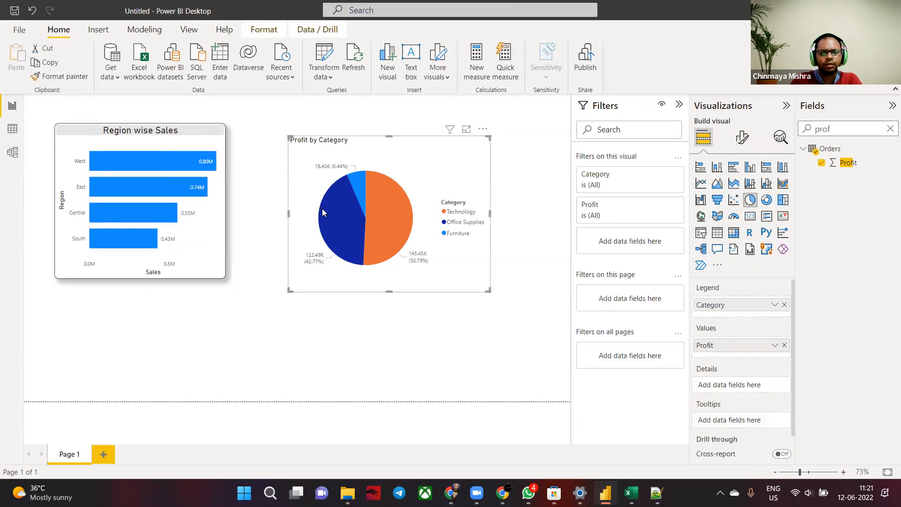
pyautogui.moveTo(104, 156)
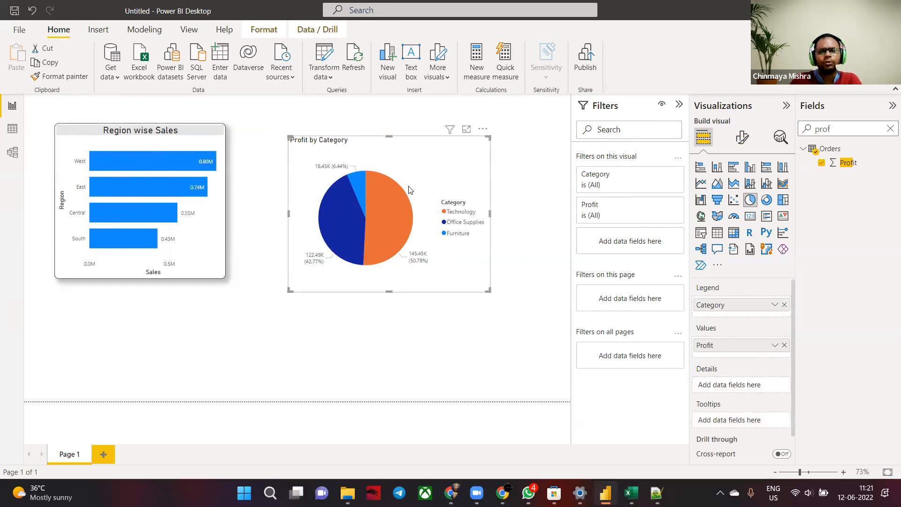
pyautogui.click(179, 141)
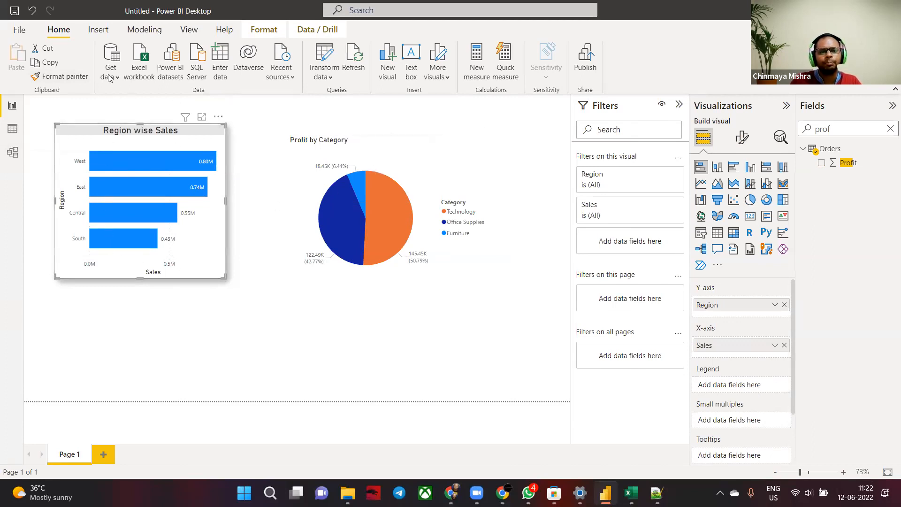
pyautogui.click(78, 79)
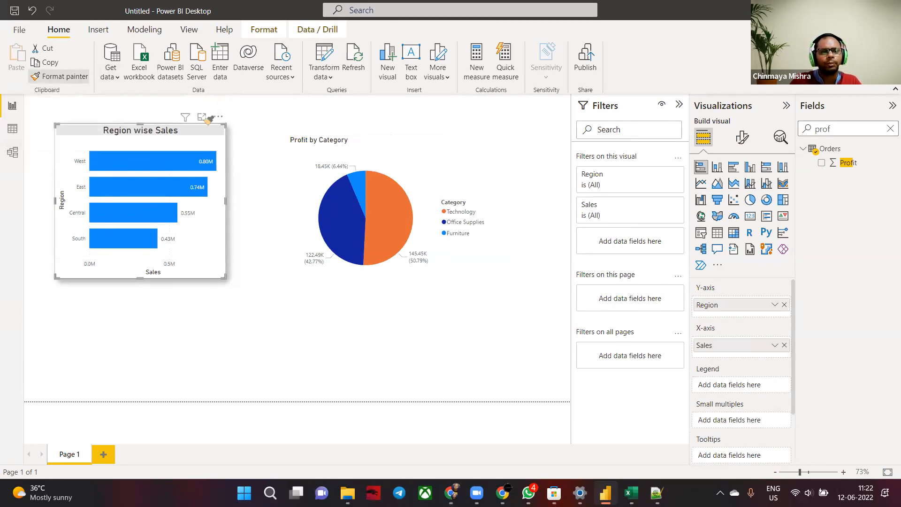
pyautogui.click(455, 162)
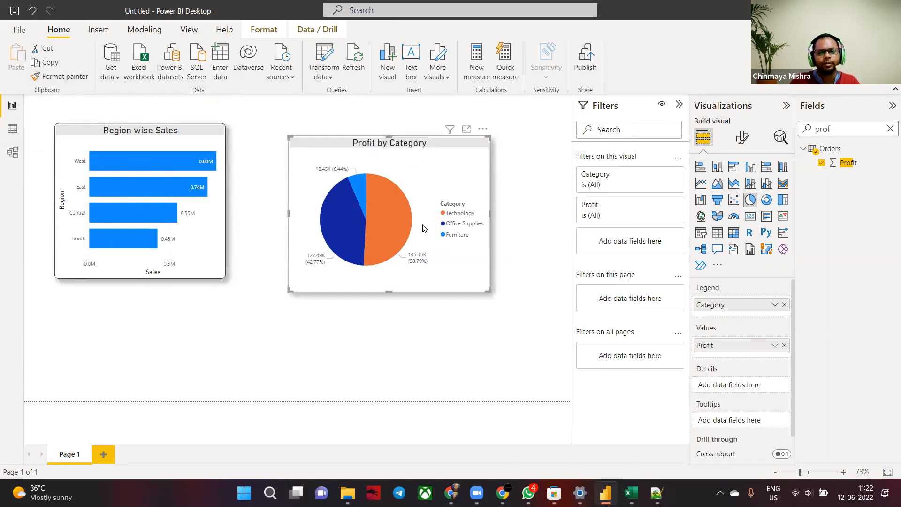
pyautogui.click(435, 341)
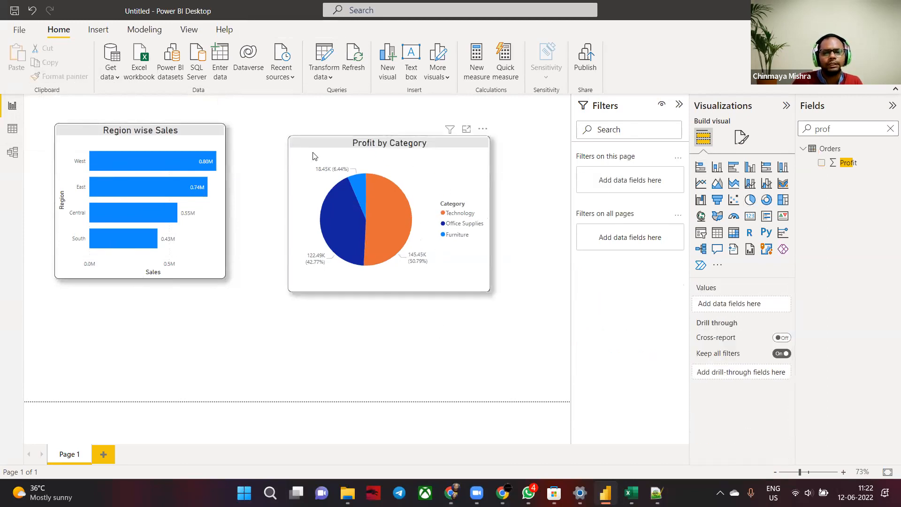
pyautogui.moveTo(408, 161); pyautogui.dragTo(411, 148)
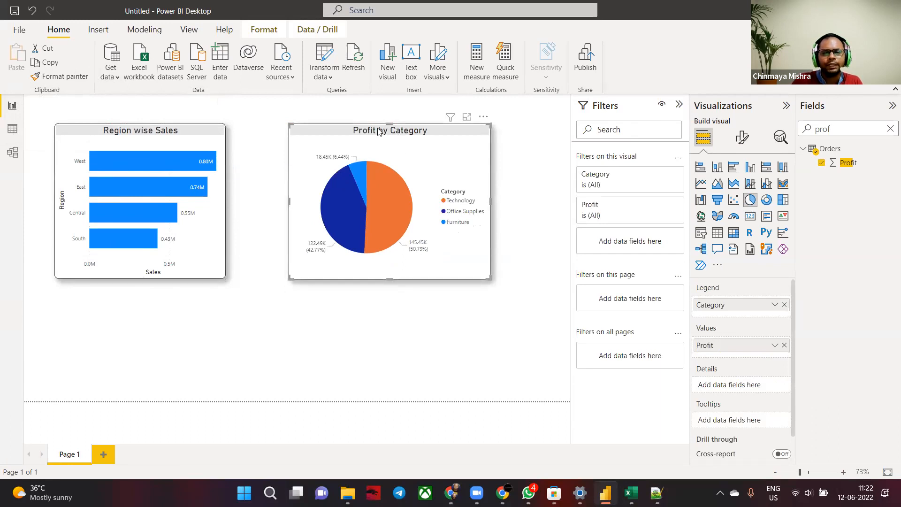
# Step: Change the pie chart's title text to "Category wise Profit" and deselect the chart
pyautogui.click(743, 137)
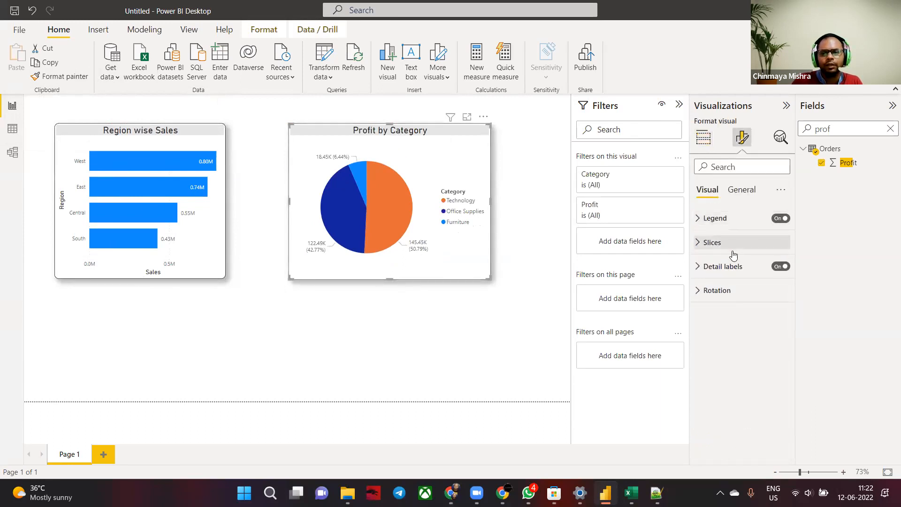
pyautogui.click(741, 190)
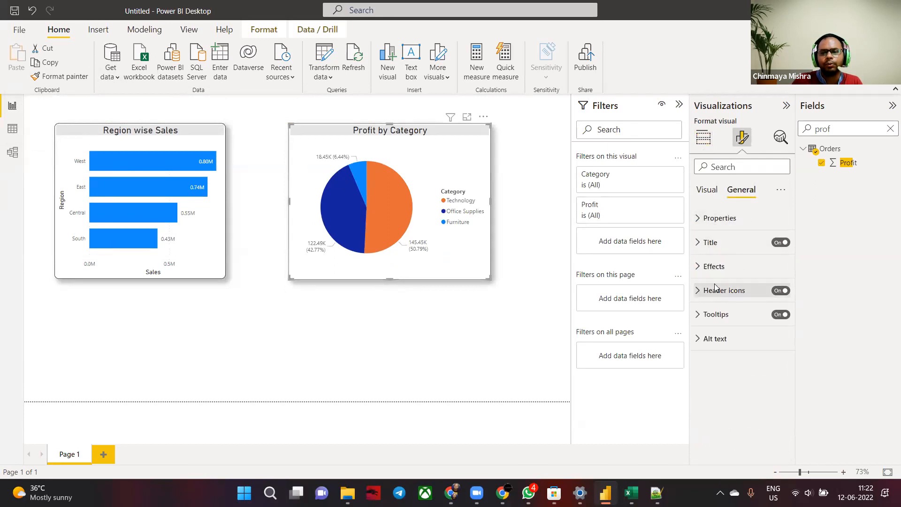
pyautogui.click(728, 243)
pyautogui.moveTo(731, 278); pyautogui.dragTo(620, 278)
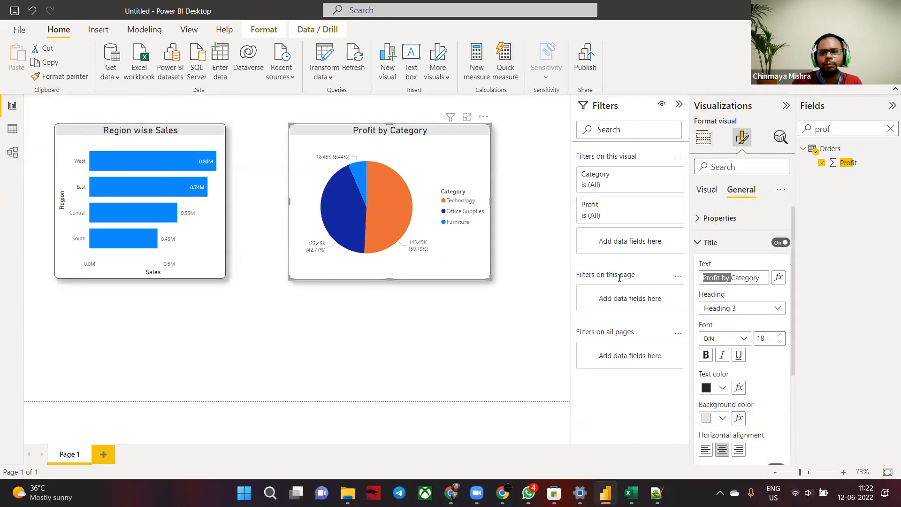
pyautogui.press('BackSpace')
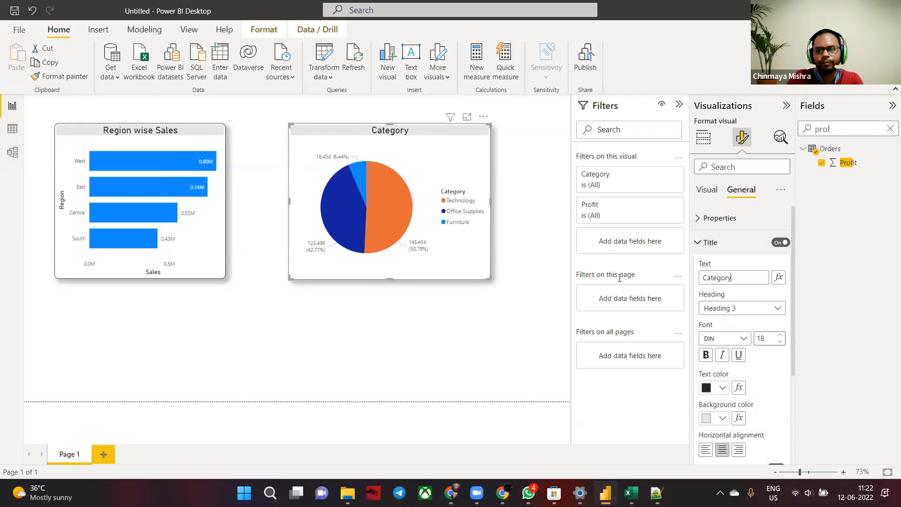
pyautogui.write('wise Profit')
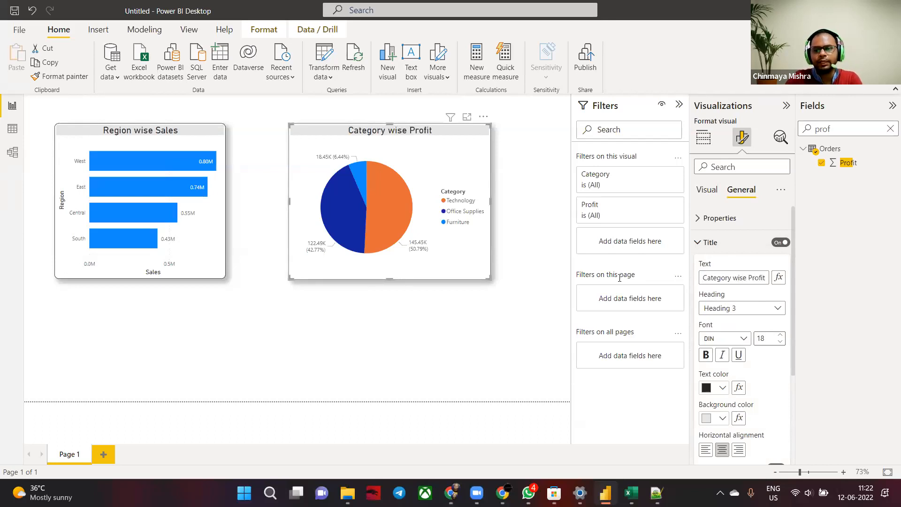
pyautogui.click(300, 343)
pyautogui.click(221, 256)
pyautogui.click(319, 337)
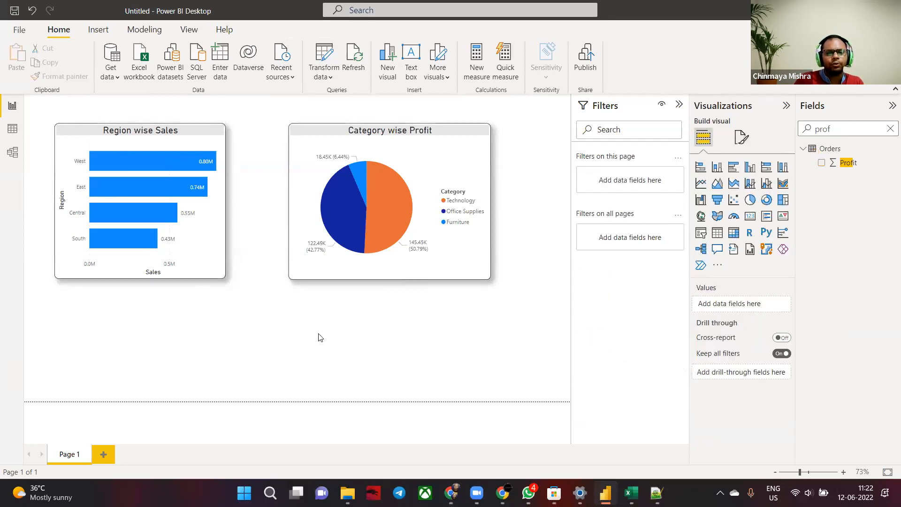
# Step: Rename the report page Page 1 as "Sample Visual"
pyautogui.doubleClick(79, 454)
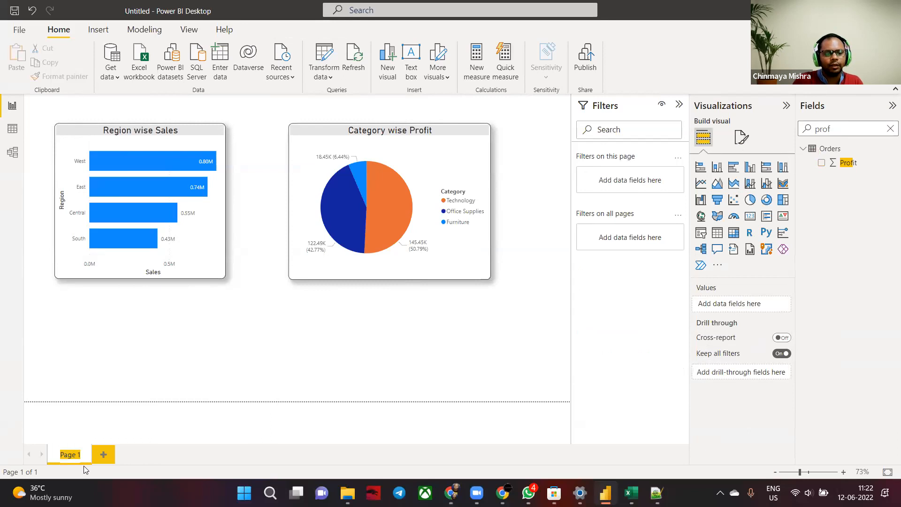
pyautogui.write('My ')
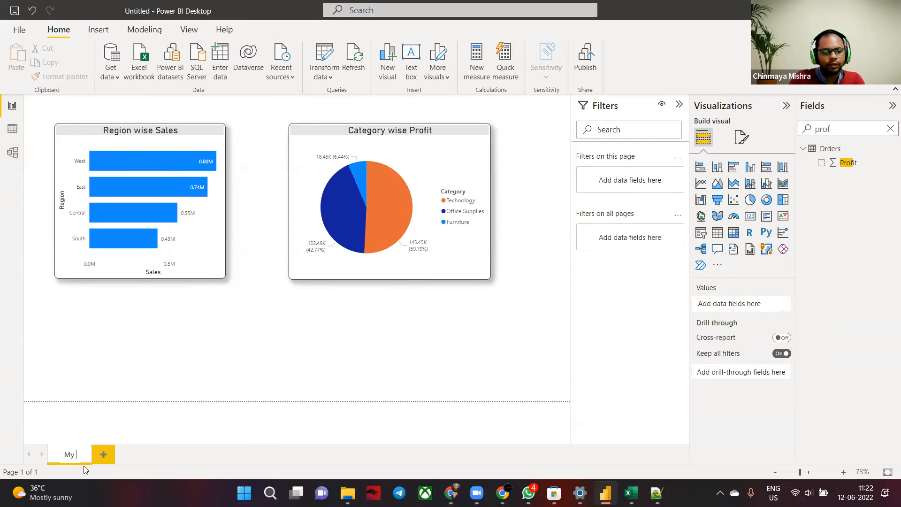
pyautogui.write('Sampe')
pyautogui.press('BackSpace')
pyautogui.press('BackSpace')
pyautogui.write('ple')
pyautogui.press('BackSpace')
pyautogui.press('BackSpace')
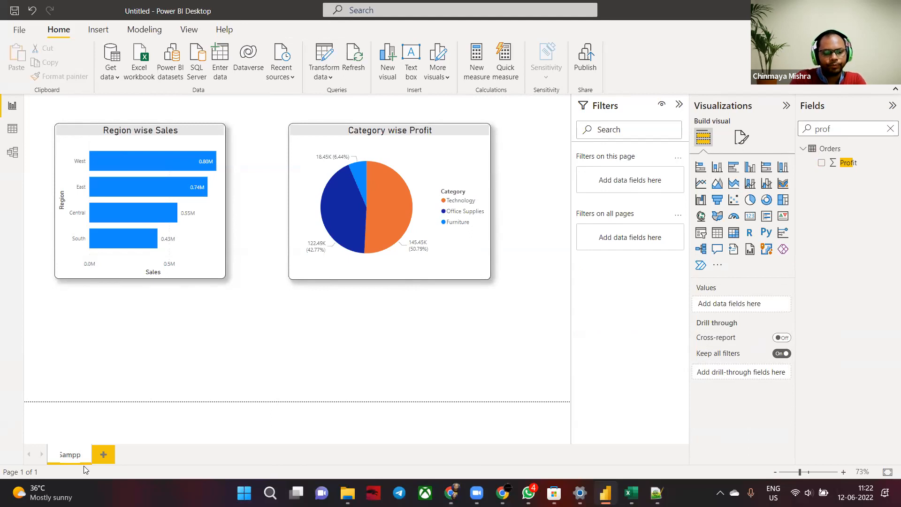
pyautogui.write('le Visual')
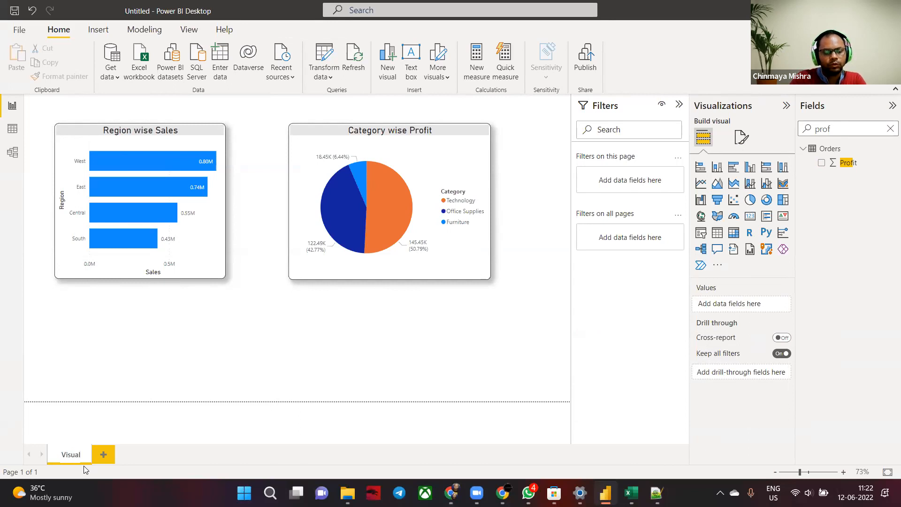
pyautogui.press('Return')
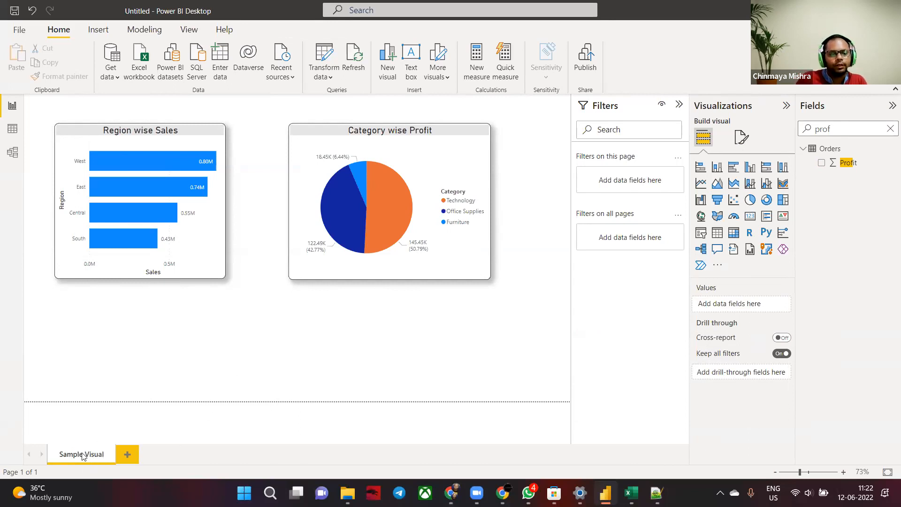
# Step: Add two blank report pages and delete both of them again
pyautogui.click(132, 457)
pyautogui.click(174, 453)
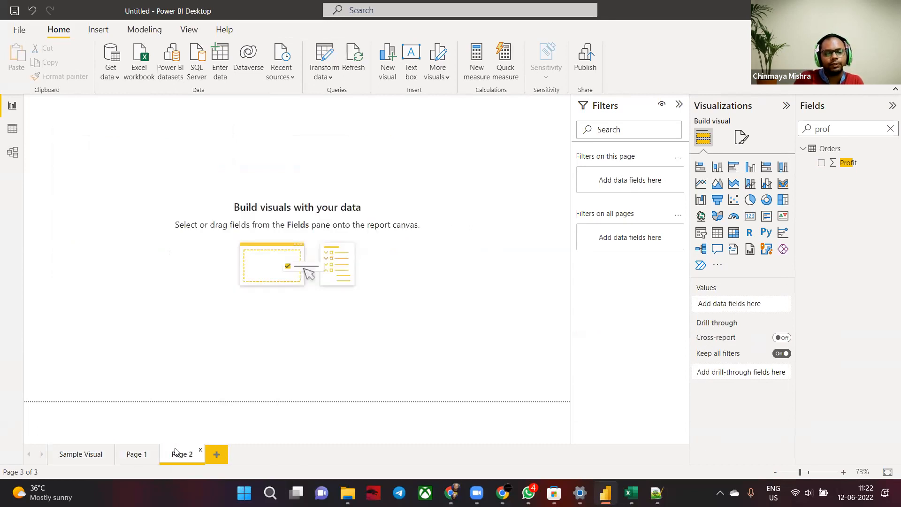
pyautogui.click(200, 449)
pyautogui.click(505, 267)
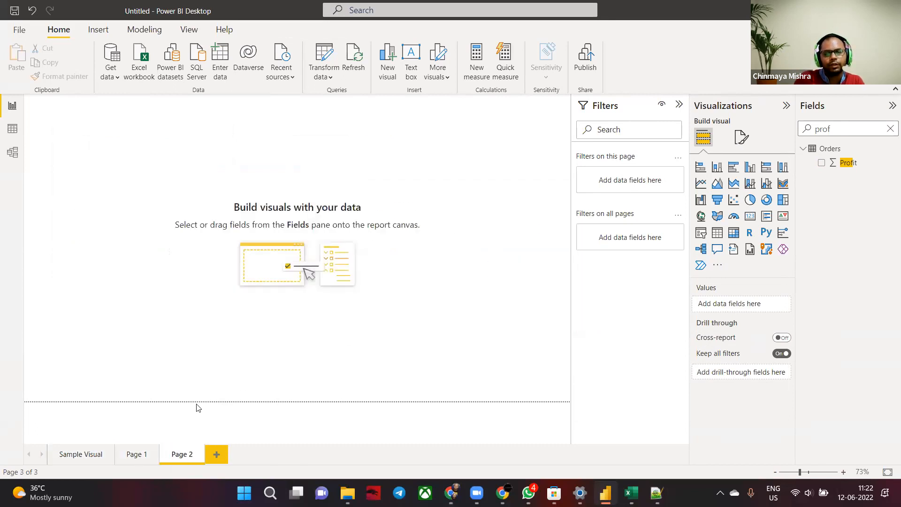
pyautogui.click(152, 450)
pyautogui.click(501, 271)
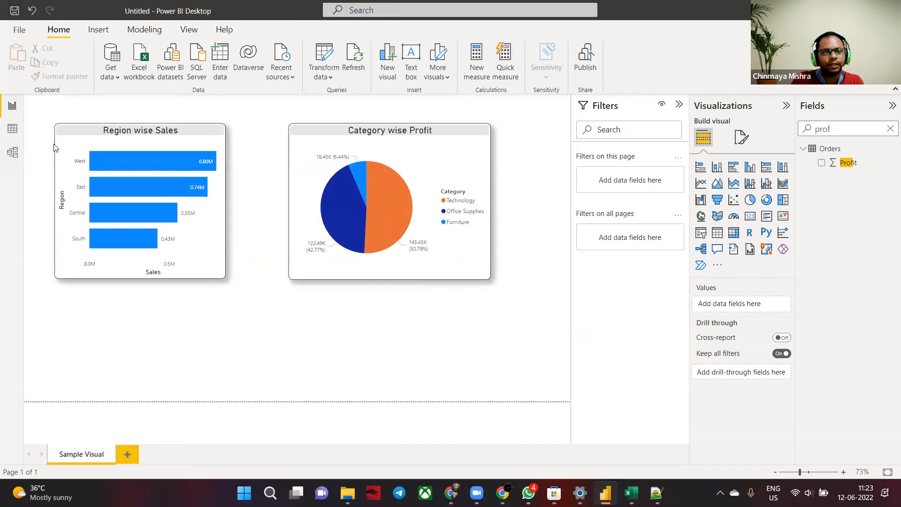
# Step: Save the report to the Desktop folder as a Power BI file named "My Sample Visualisation - 12th June"
pyautogui.click(15, 10)
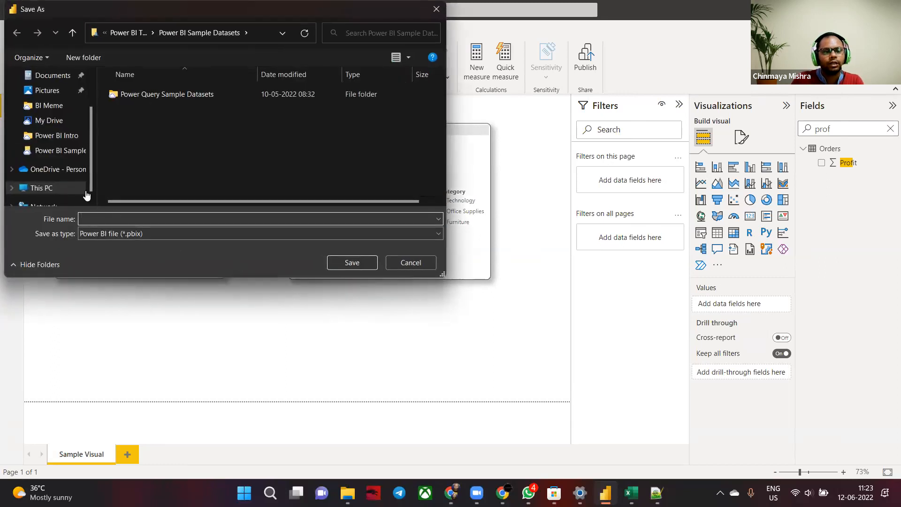
pyautogui.scroll(3, 36, 123)
pyautogui.click(52, 96)
pyautogui.click(105, 220)
pyautogui.write('My Sample Visual')
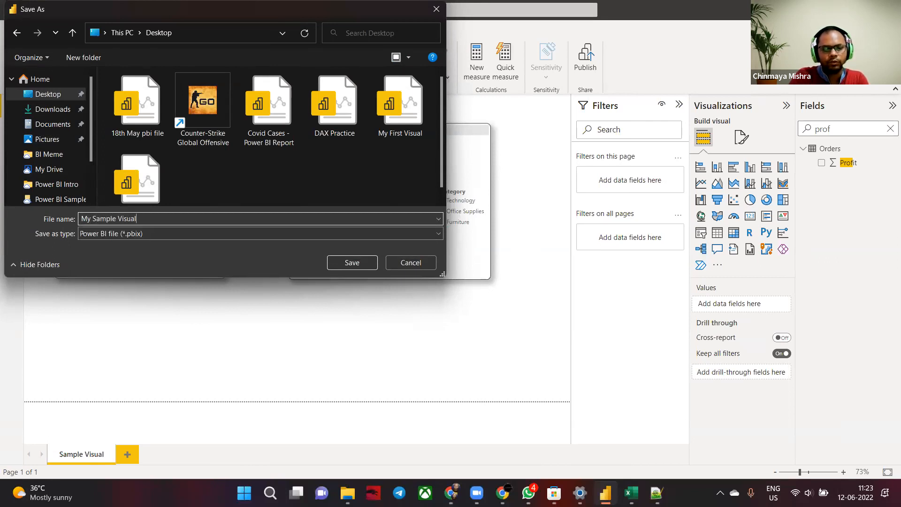
pyautogui.write('isation - 1')
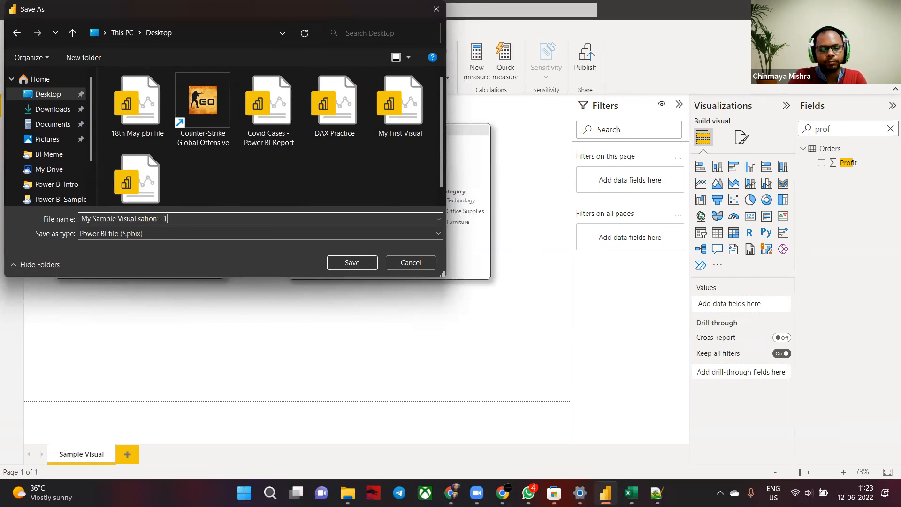
pyautogui.write('2th June')
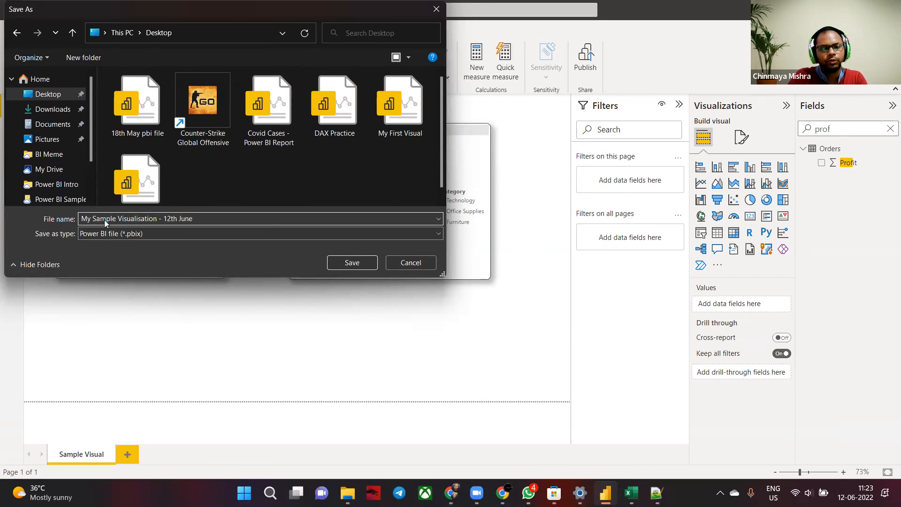
pyautogui.press('Return')
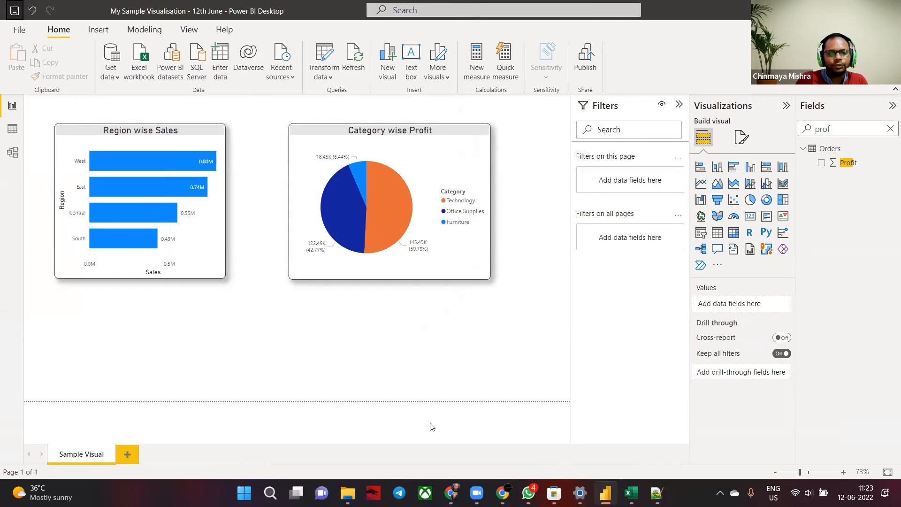
# Step: Review the Power BI Architecture slide in Google Slides and return to the report in Power BI Desktop
pyautogui.click(503, 493)
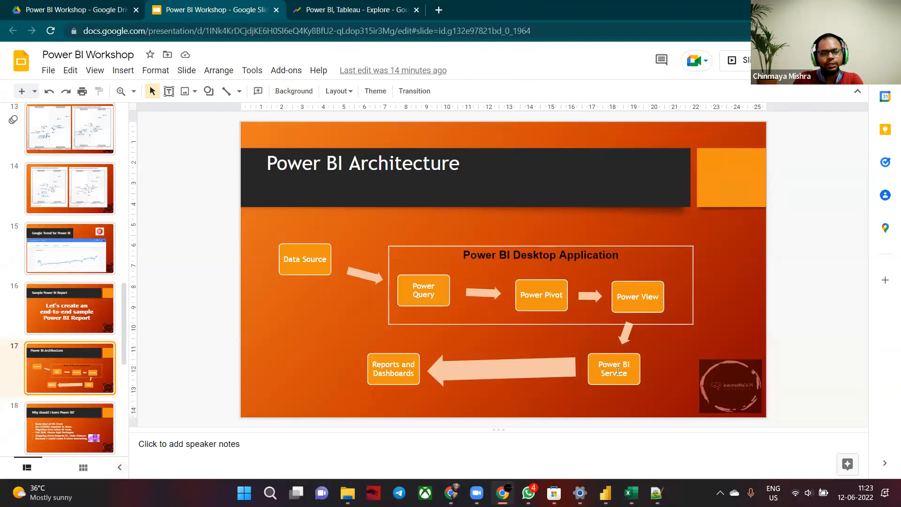
pyautogui.hotkey('alt', 'Tab')
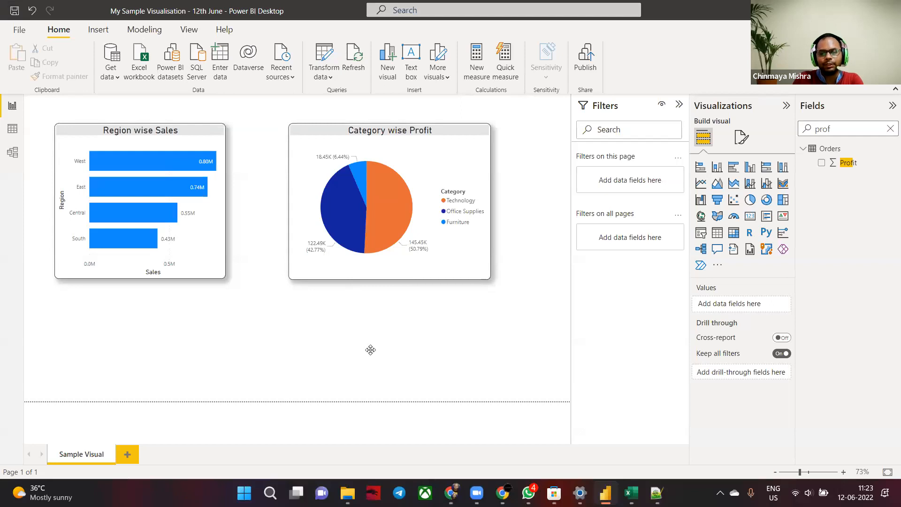
pyautogui.hotkey('alt', 'Tab')
pyautogui.hotkey('alt', 'Tab')
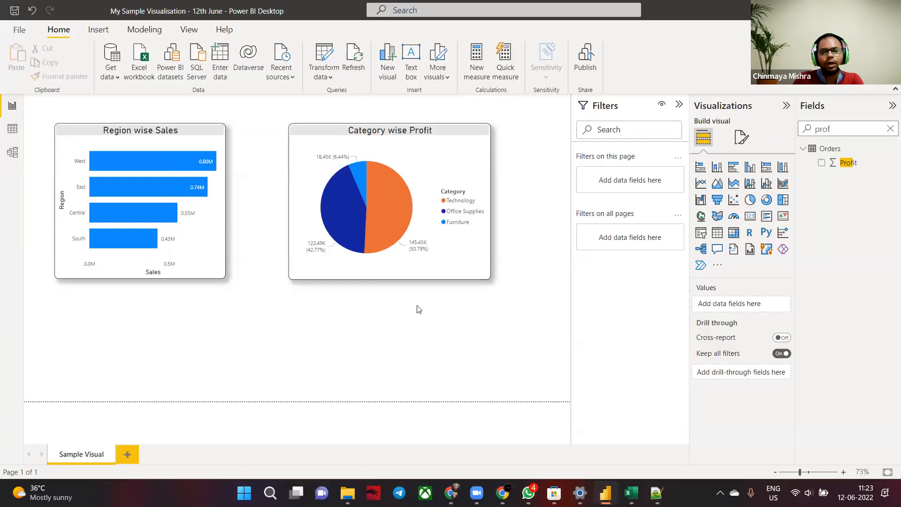
# Step: Publish the report to the presenter's own "_WS" workspace, choosing the one without a Production or Test suffix
pyautogui.click(591, 67)
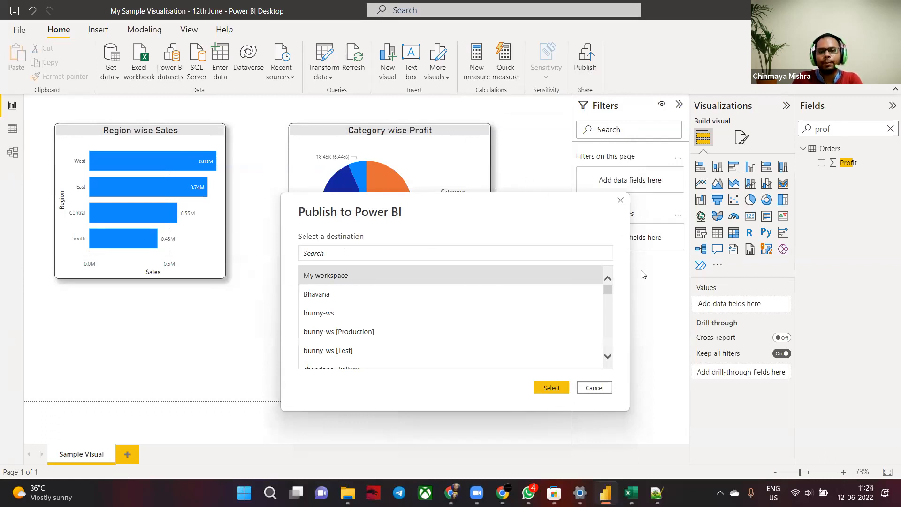
pyautogui.hotkey('alt', 'Tab')
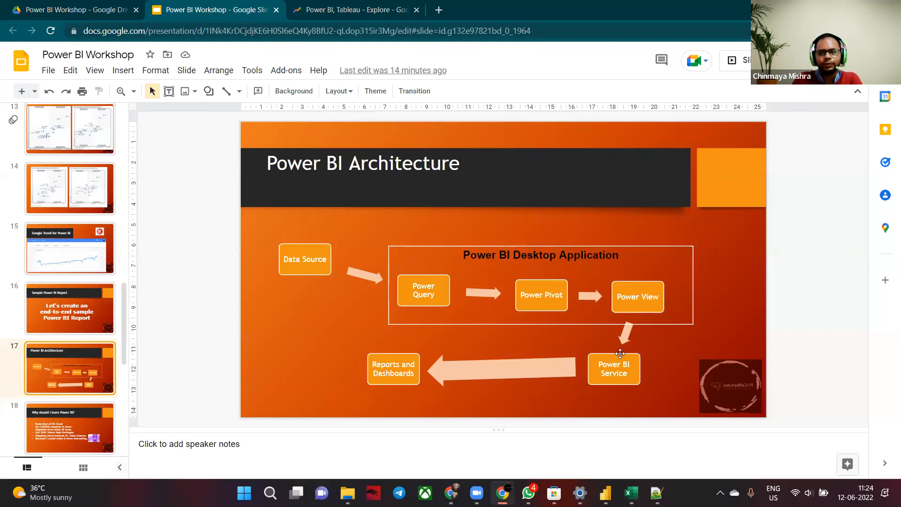
pyautogui.hotkey('alt', 'Tab')
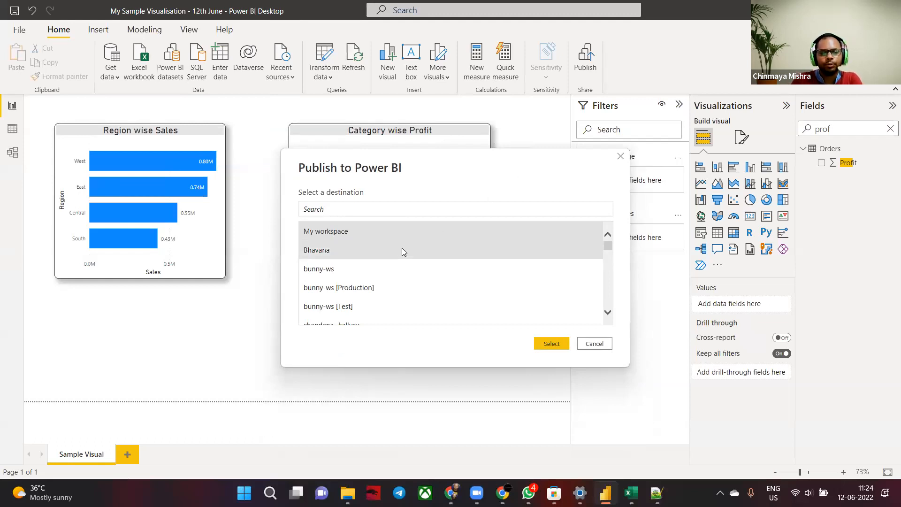
pyautogui.scroll(-1, 399, 250)
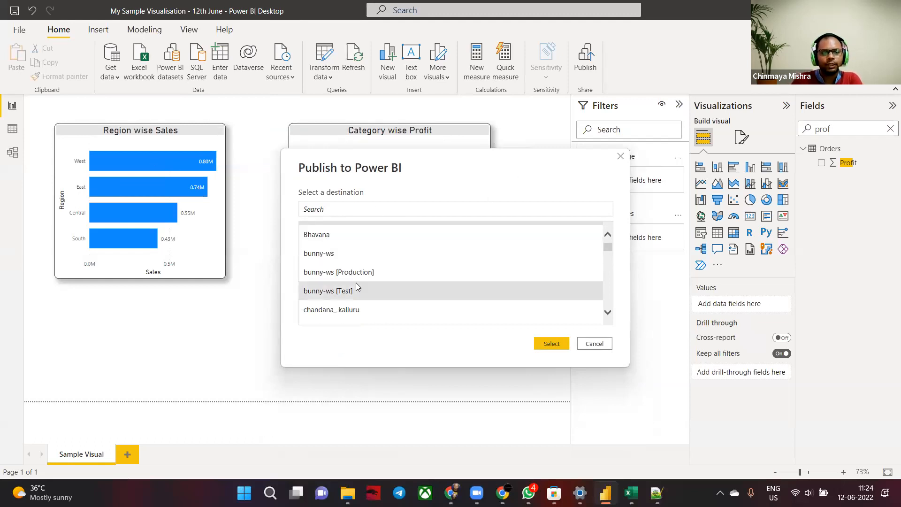
pyautogui.scroll(-5, 374, 286)
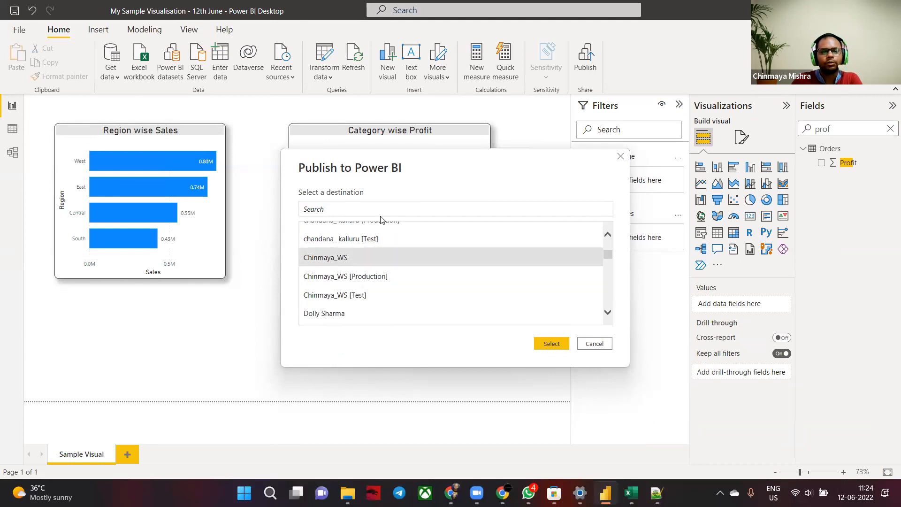
pyautogui.scroll(-2, 365, 281)
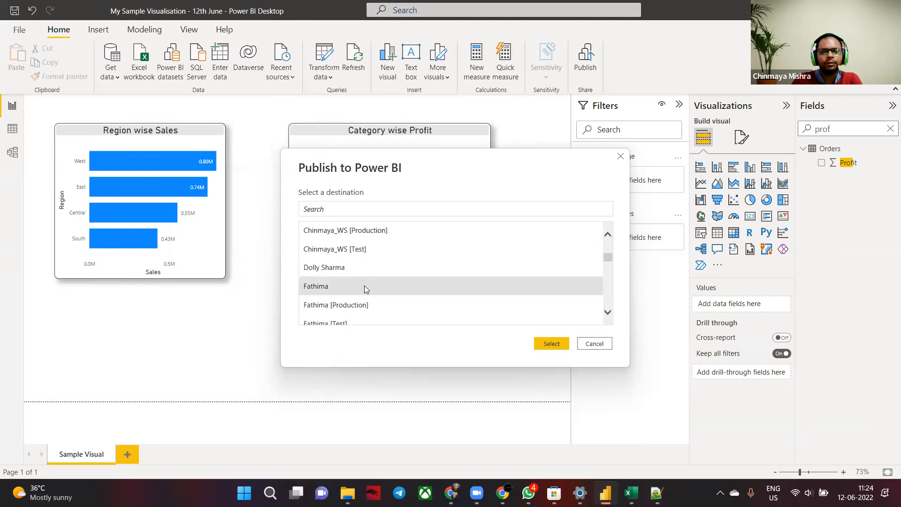
pyautogui.scroll(2, 365, 285)
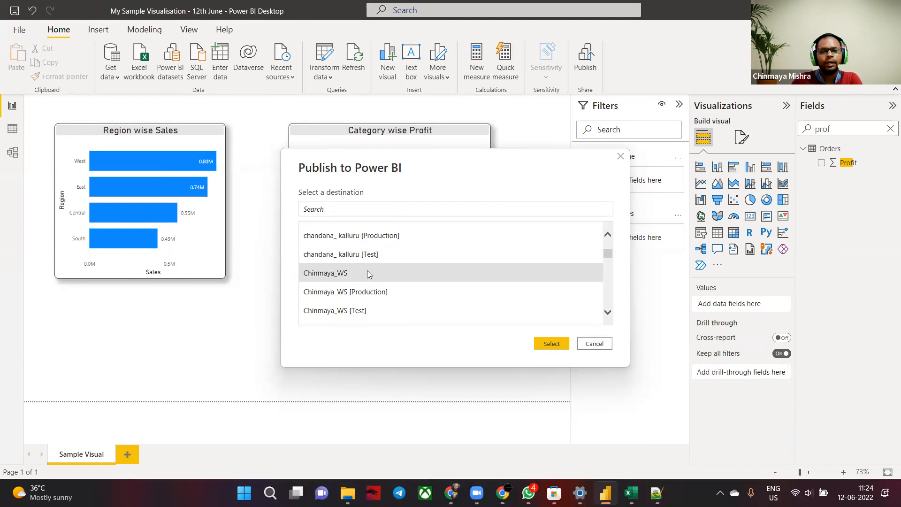
pyautogui.scroll(-2, 367, 276)
pyautogui.scroll(-5, 368, 275)
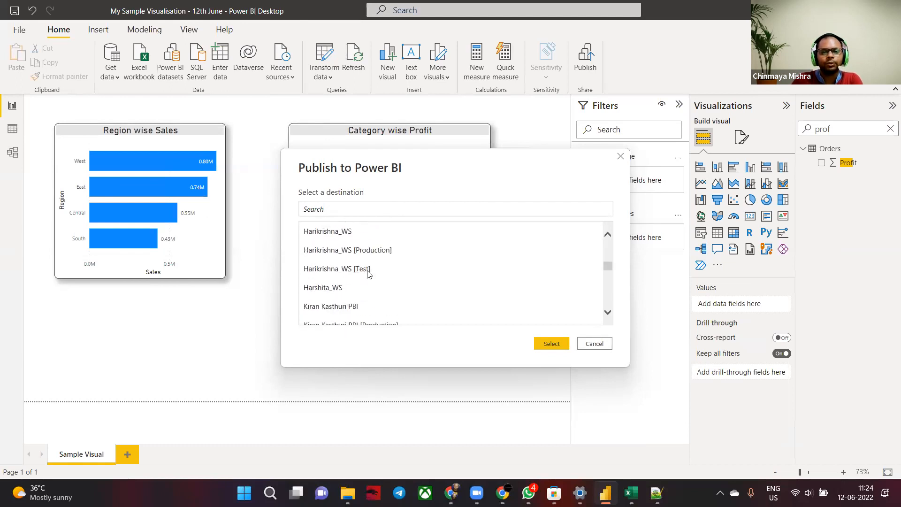
pyautogui.scroll(1, 369, 275)
pyautogui.scroll(5, 368, 274)
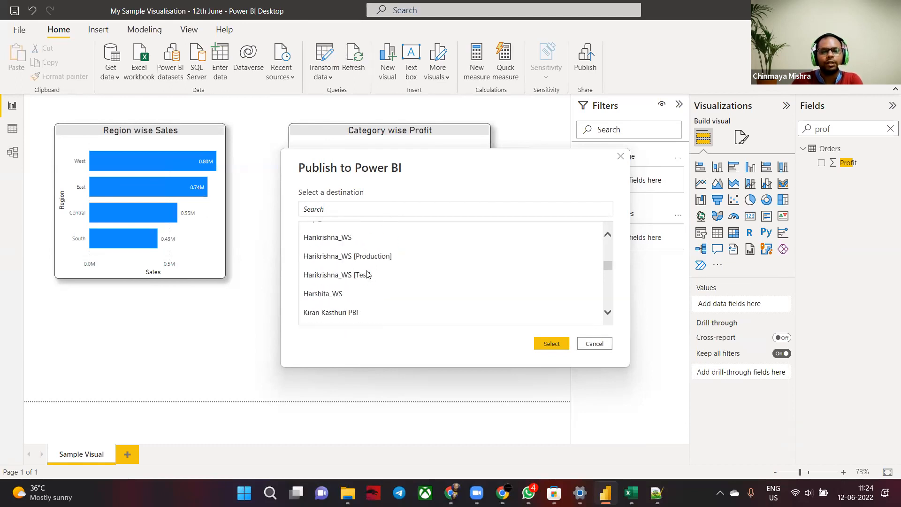
pyautogui.scroll(1, 368, 275)
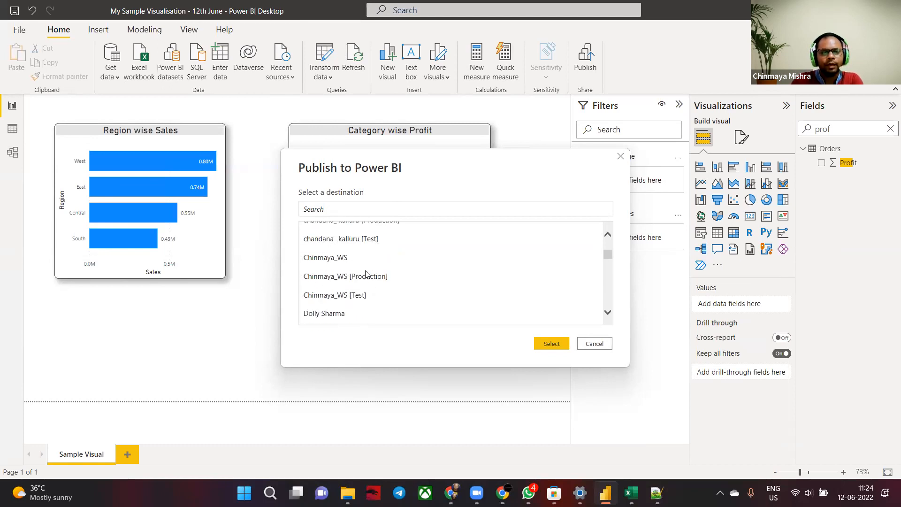
pyautogui.click(331, 259)
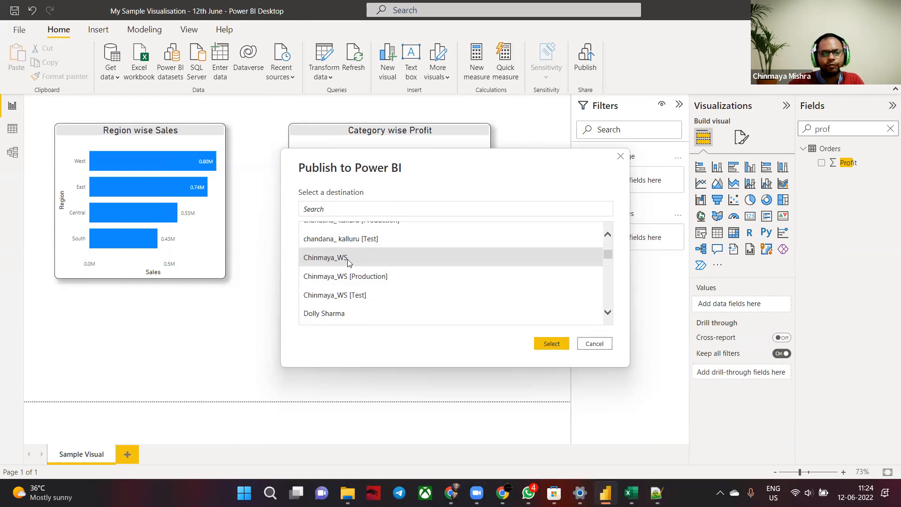
pyautogui.click(557, 344)
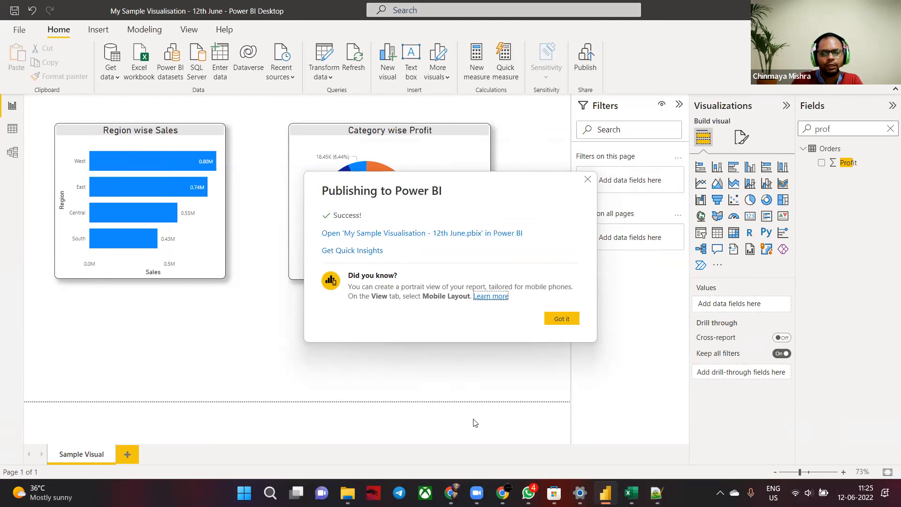
# Step: Open the published "My Sample Visualisation - 12th June" report in Power BI Service from the publishing dialog
pyautogui.click(451, 493)
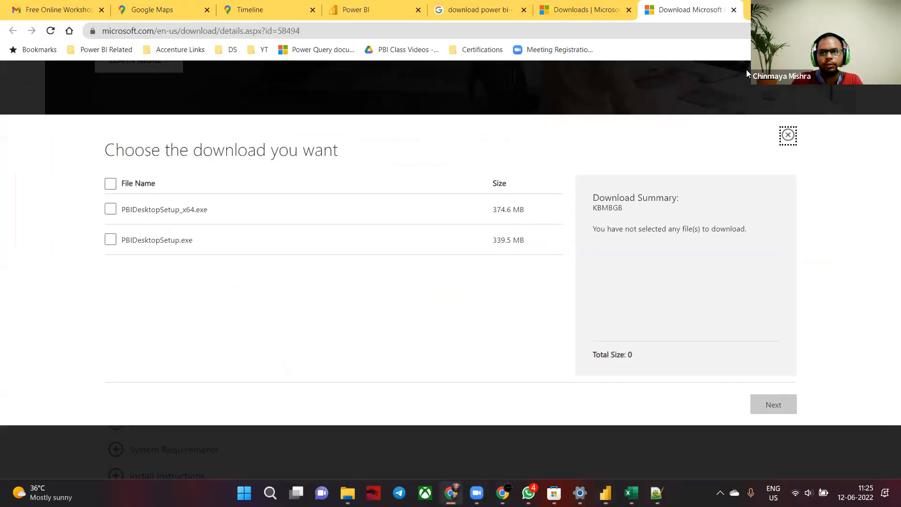
pyautogui.hotkey('alt', 'Tab')
pyautogui.click(434, 231)
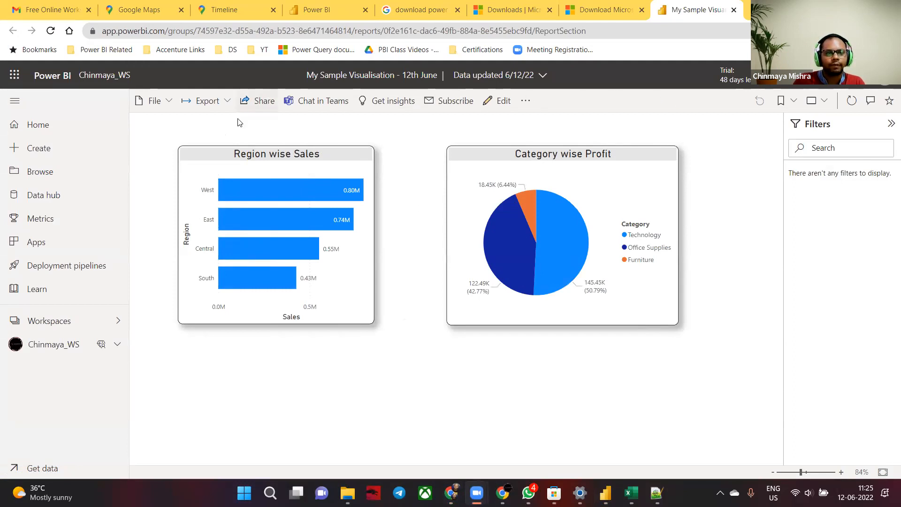
# Step: Check the cross-highlighting between both charts using the Technology slice and the West and East bars, then clear the selection
pyautogui.click(544, 222)
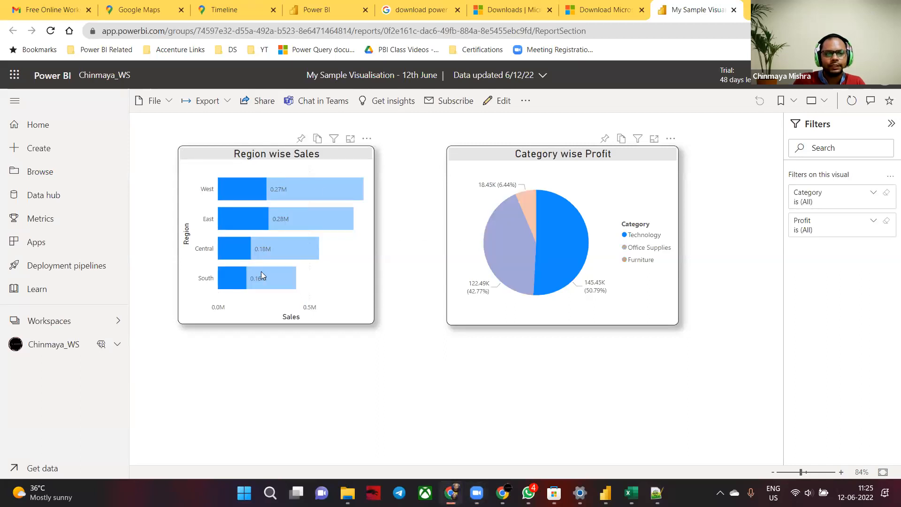
pyautogui.click(296, 193)
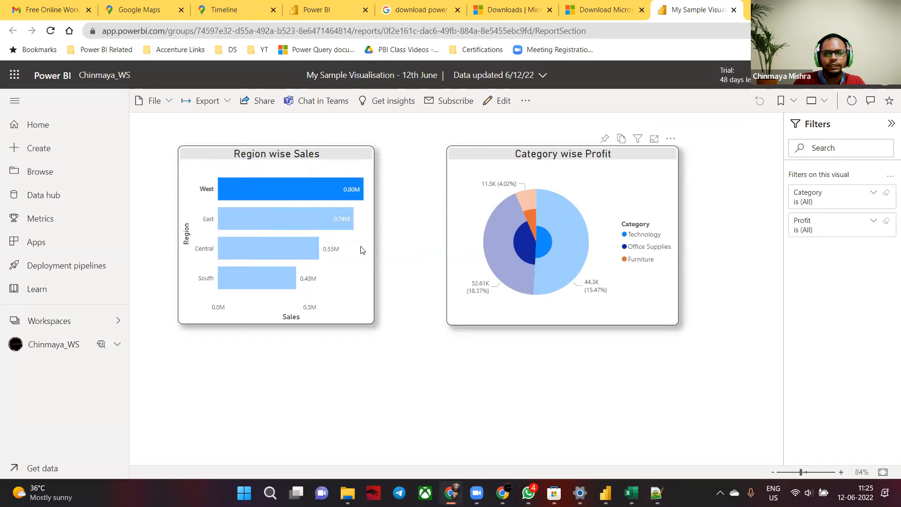
pyautogui.click(296, 230)
pyautogui.click(286, 189)
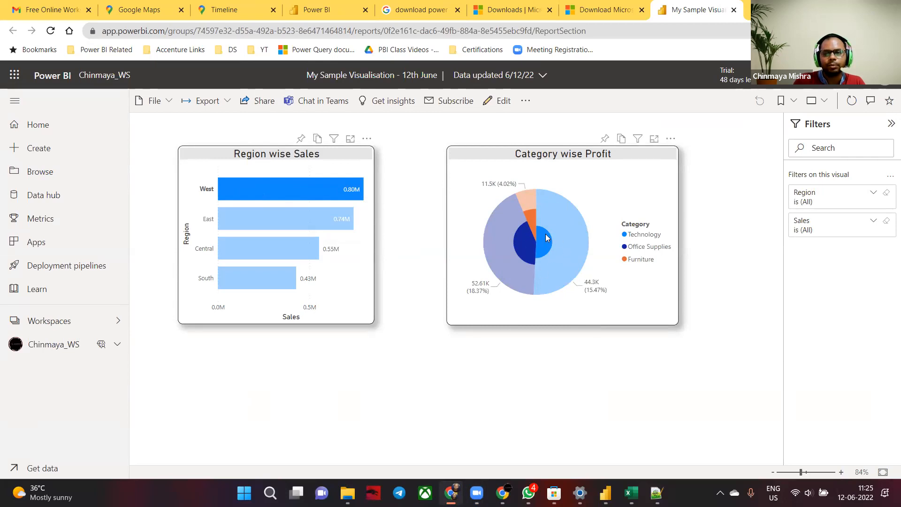
pyautogui.click(365, 265)
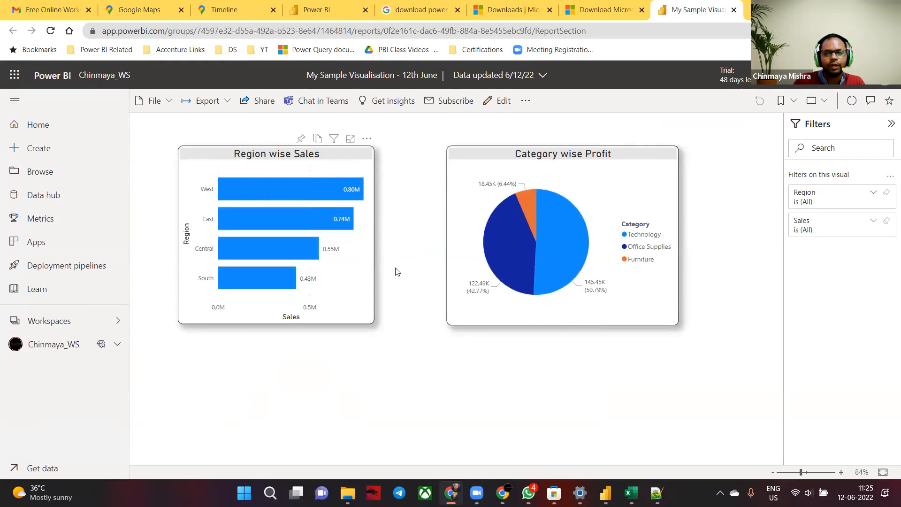
pyautogui.click(558, 231)
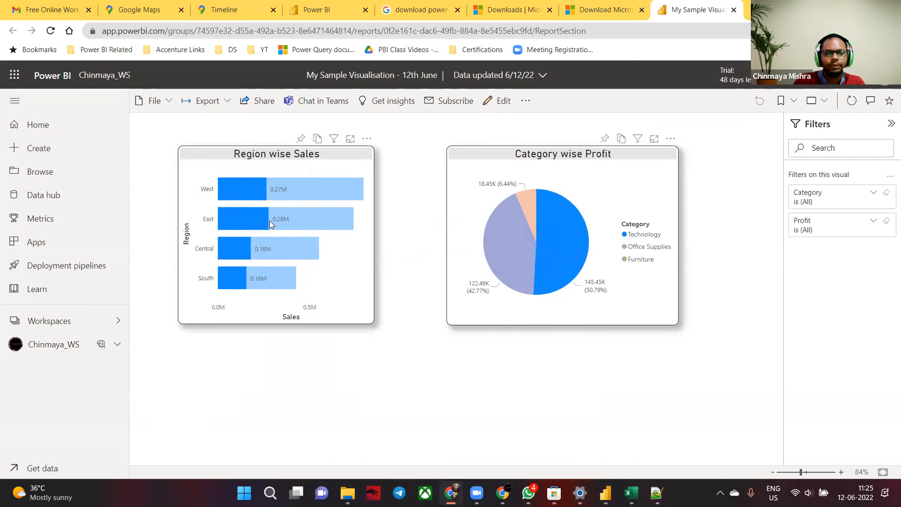
pyautogui.click(542, 184)
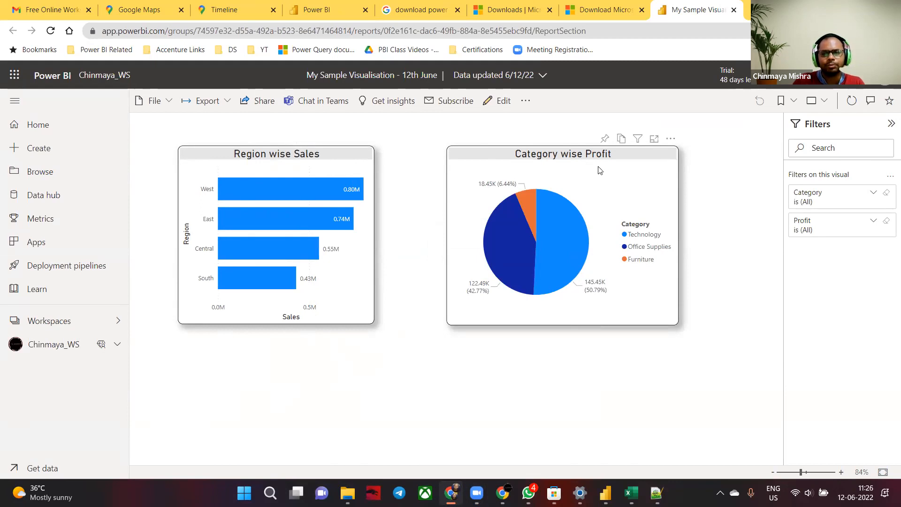
# Step: Start sharing the published report by link and add learner19 as a recipient
pyautogui.click(262, 105)
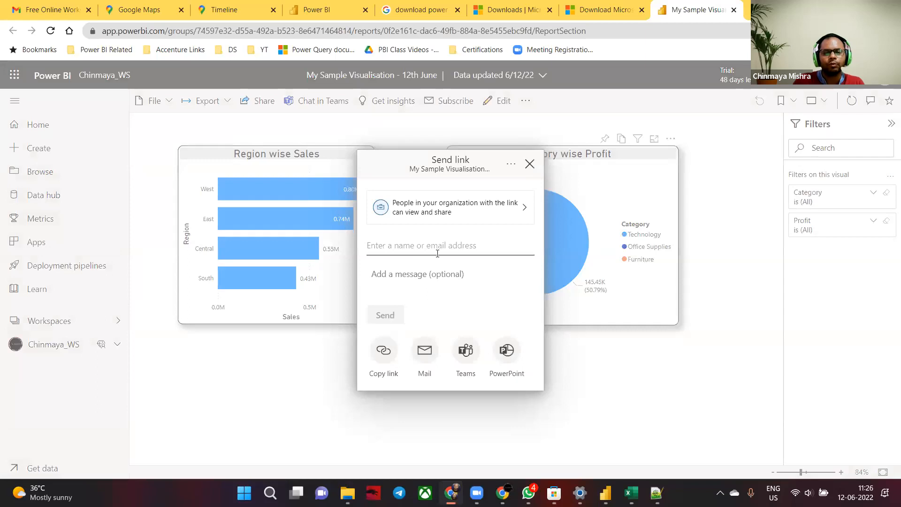
pyautogui.click(435, 246)
pyautogui.write('lear')
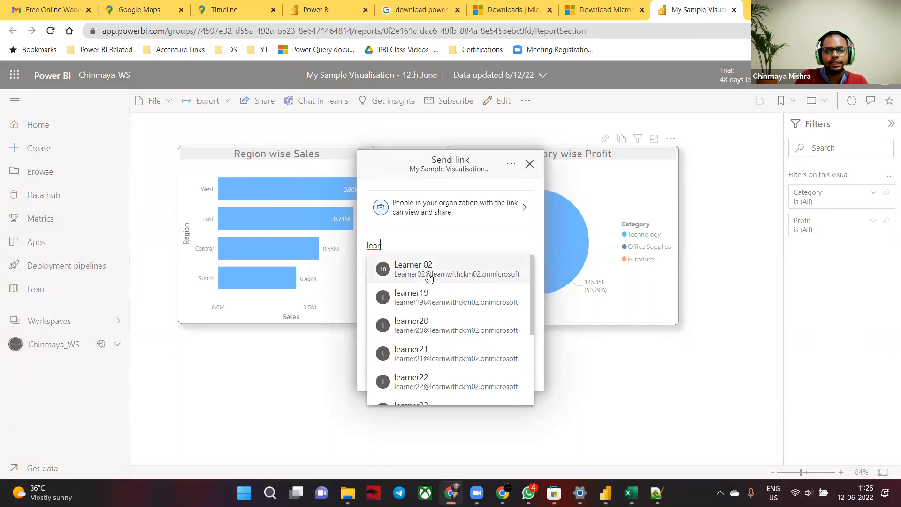
pyautogui.scroll(-1, 443, 347)
pyautogui.scroll(-2, 443, 348)
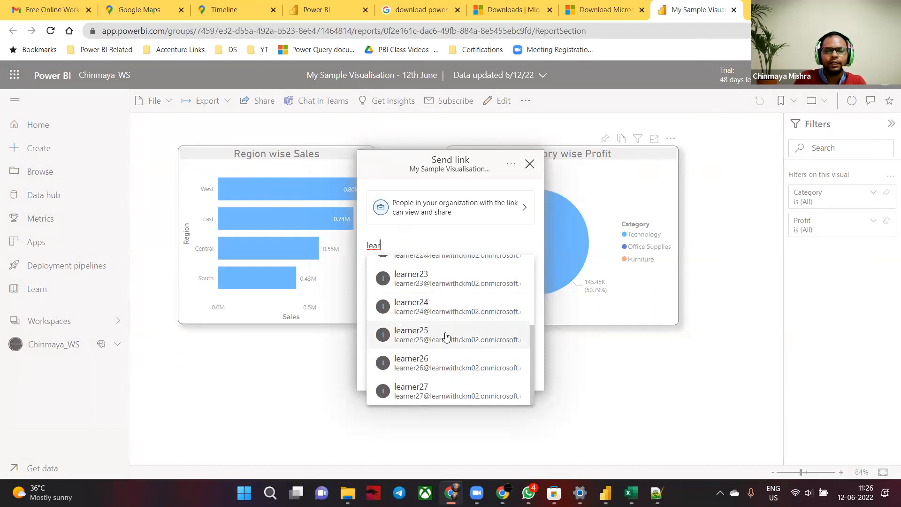
pyautogui.scroll(3, 436, 294)
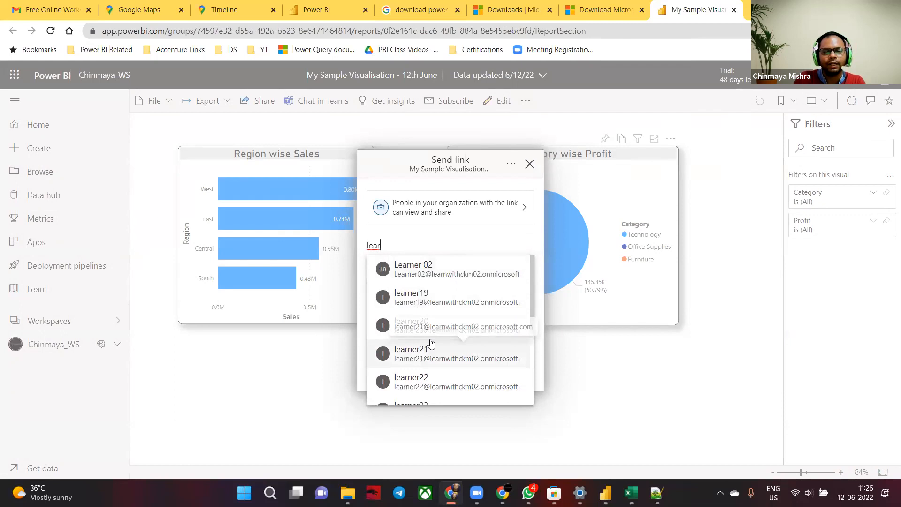
pyautogui.scroll(-3, 431, 338)
pyautogui.scroll(3, 431, 338)
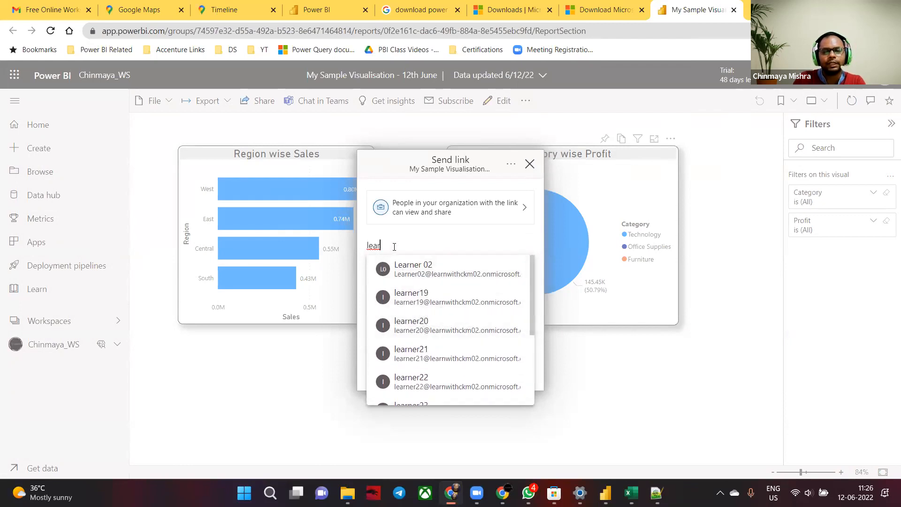
pyautogui.click(420, 299)
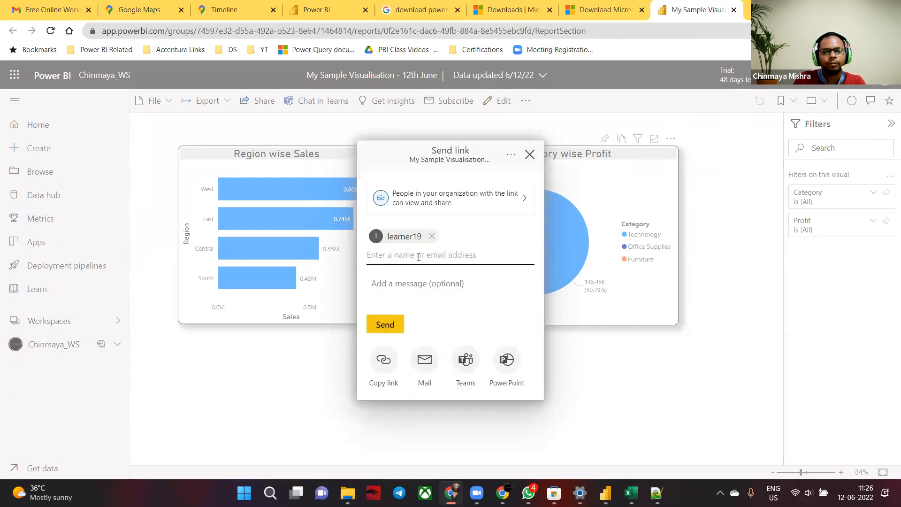
# Step: Add learner25 as a second recipient, send the report link and close the sharing dialog
pyautogui.write('learner')
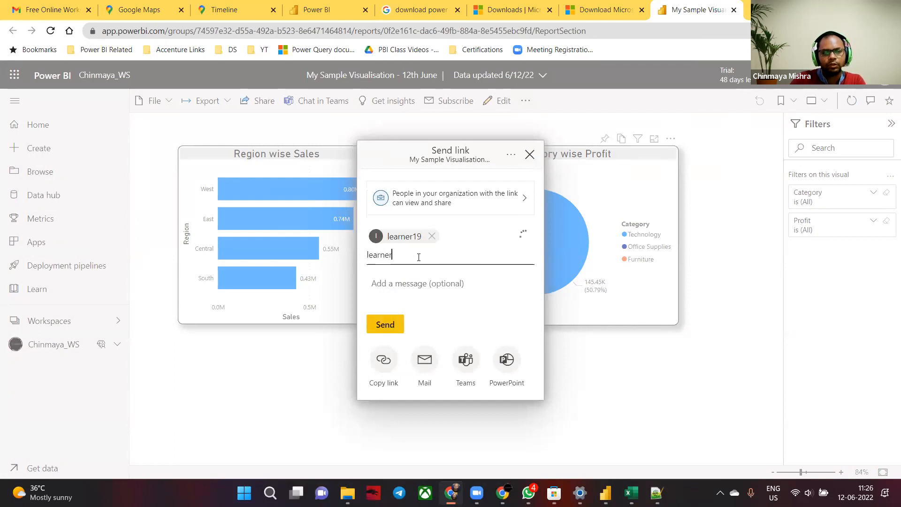
pyautogui.scroll(-3, 428, 329)
pyautogui.click(431, 339)
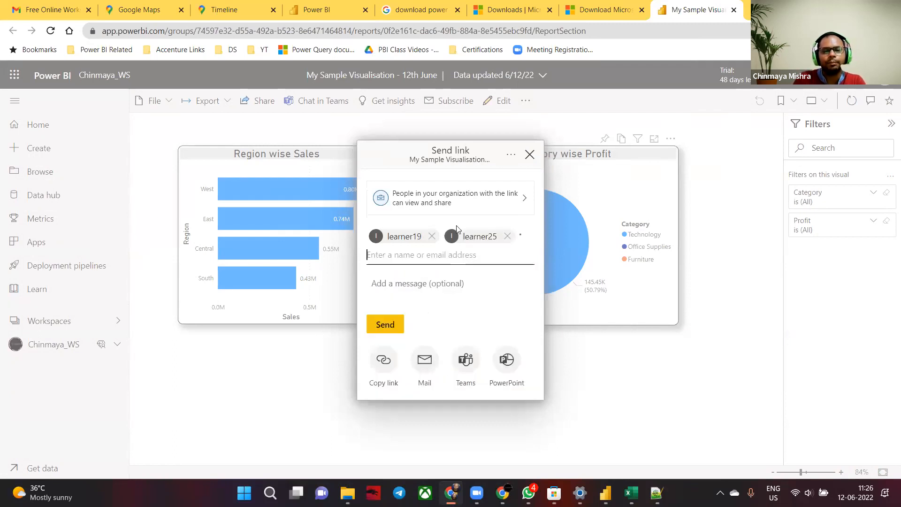
pyautogui.click(376, 324)
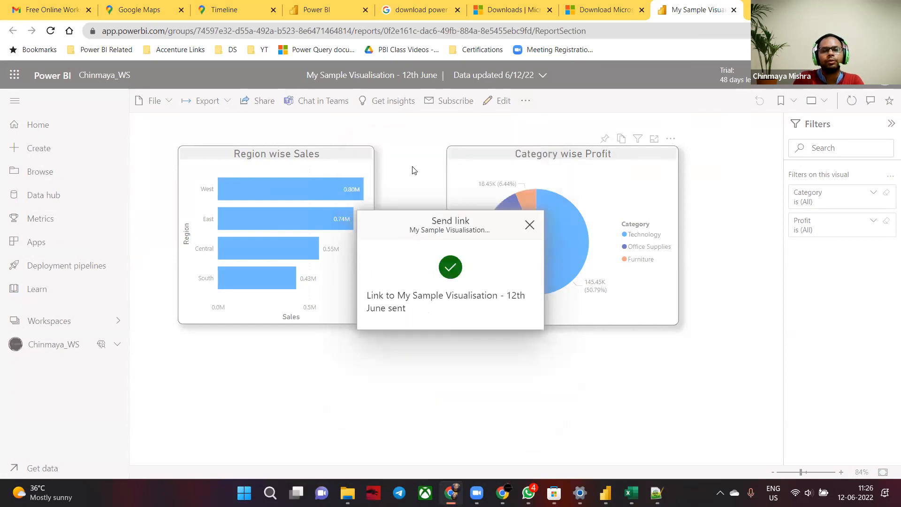
pyautogui.click(530, 225)
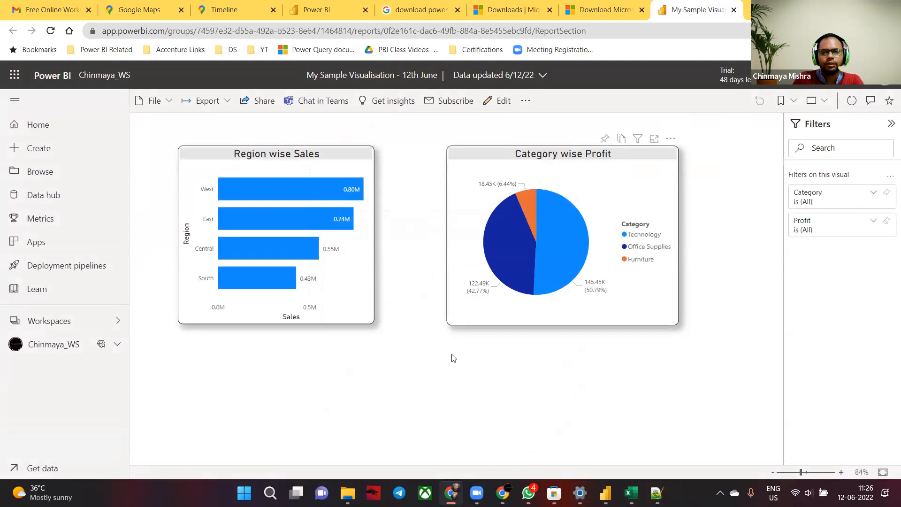
# Step: Switch back to Power BI Desktop and dismiss the publishing dialog
pyautogui.hotkey('alt', 'Tab')
pyautogui.hotkey('alt', 'Tab')
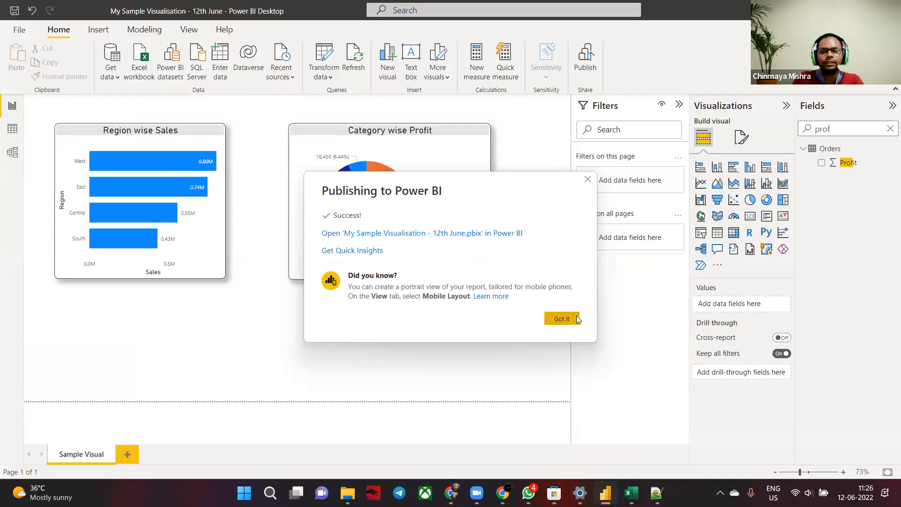
pyautogui.click(577, 315)
# Step: Review the Power BI Architecture slide in Google Slides alongside the published report in Power BI Service
pyautogui.hotkey('alt', 'Tab')
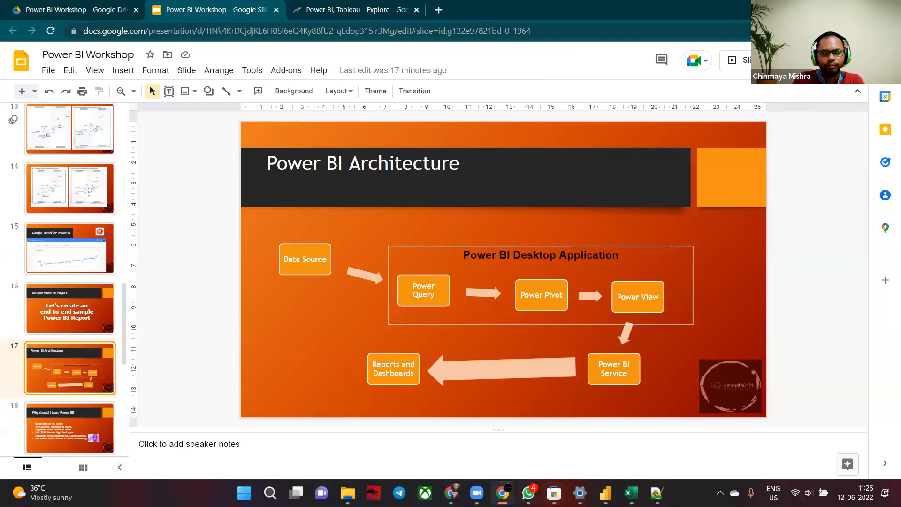
pyautogui.click(451, 493)
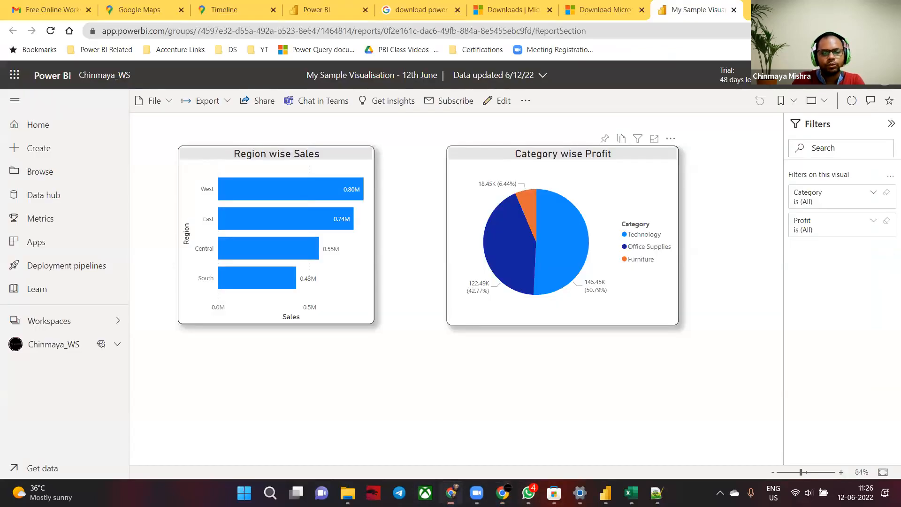
pyautogui.click(503, 493)
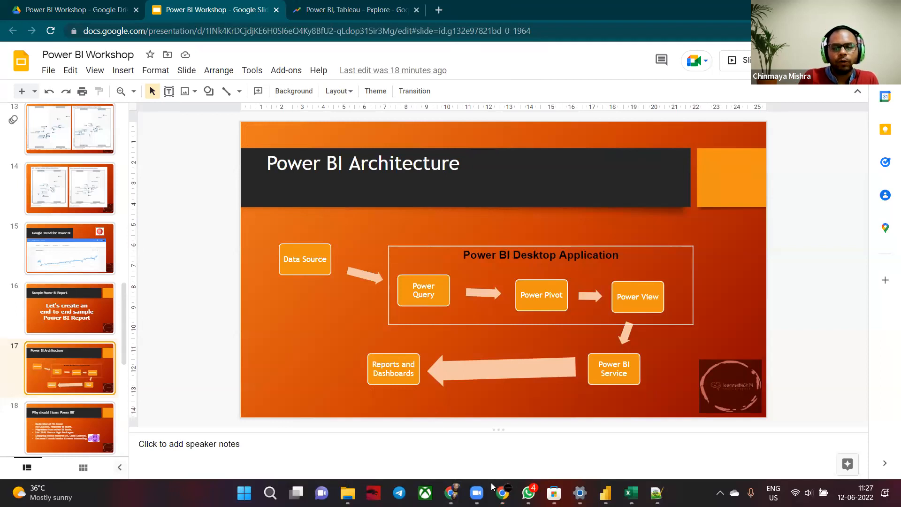
# Step: Open the Power BI Course Content - Advance Level document from the Naresh IT folder of Power BI Training in Google Drive
pyautogui.click(440, 12)
pyautogui.click(404, 34)
pyautogui.write('dri')
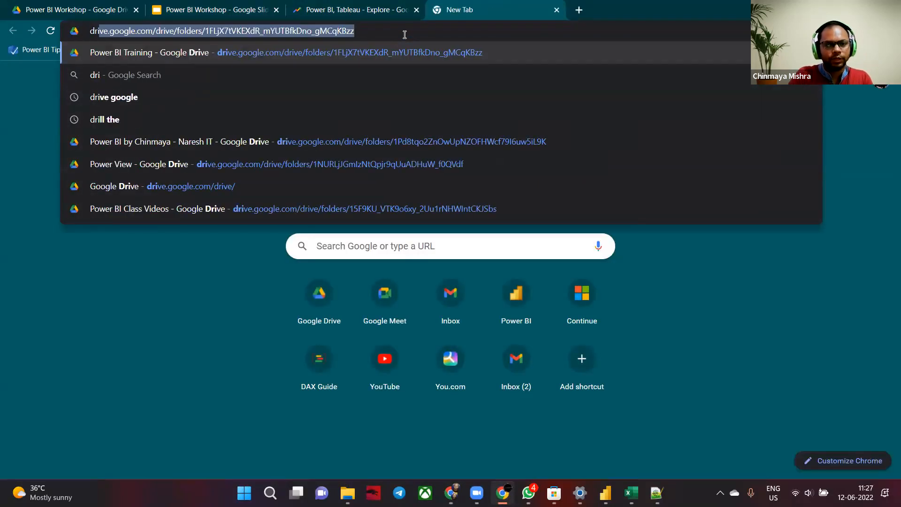
pyautogui.press('Return')
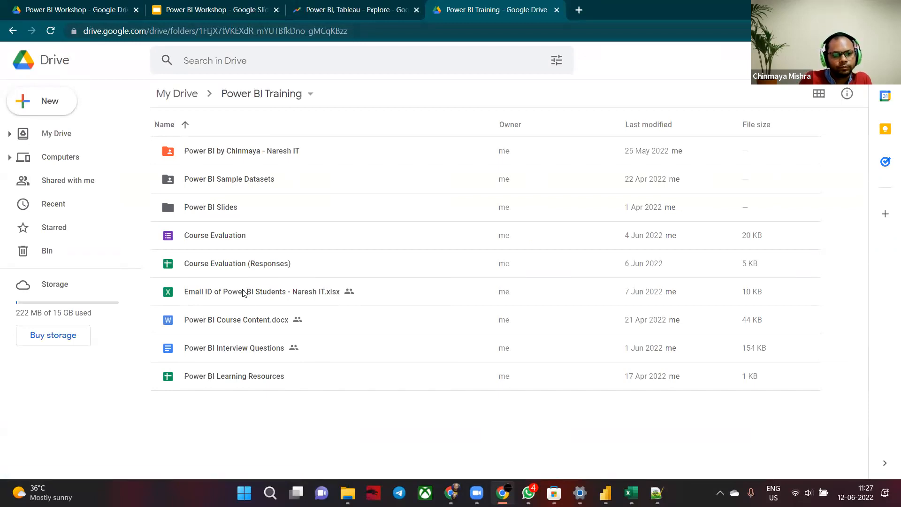
pyautogui.doubleClick(222, 157)
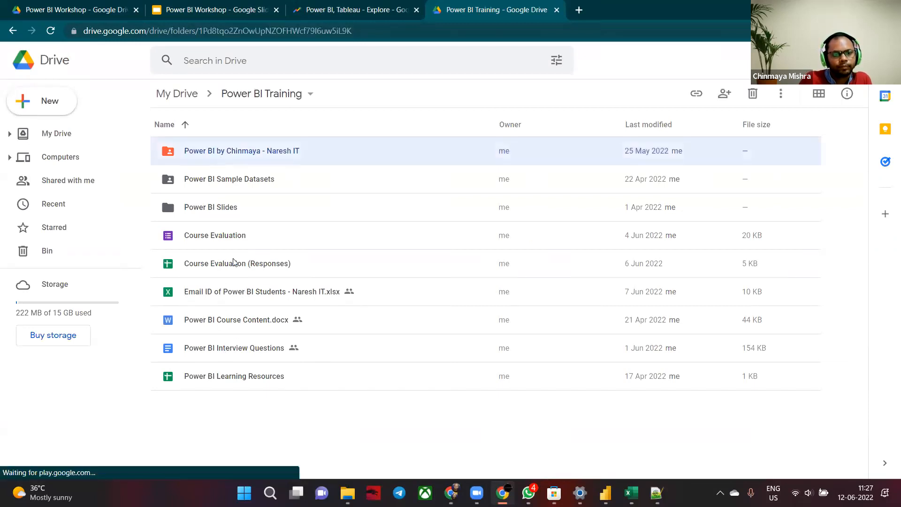
pyautogui.doubleClick(227, 212)
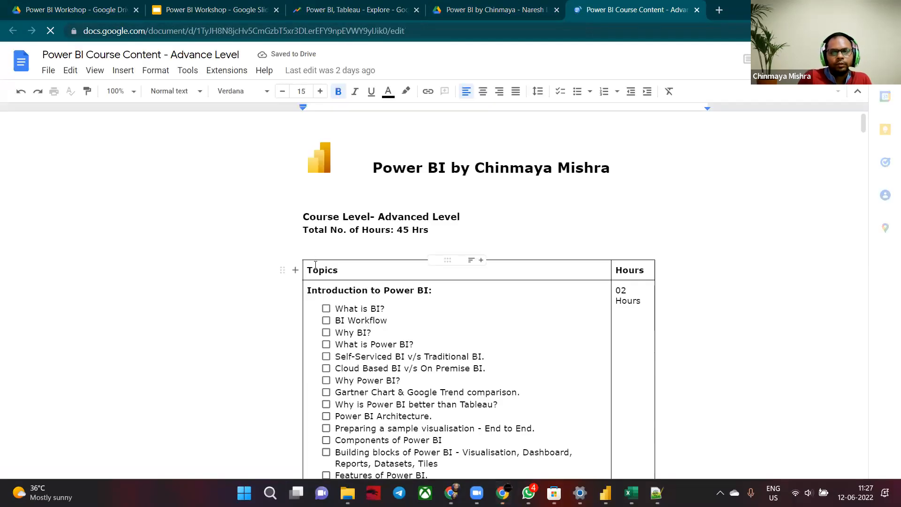
pyautogui.click(387, 30)
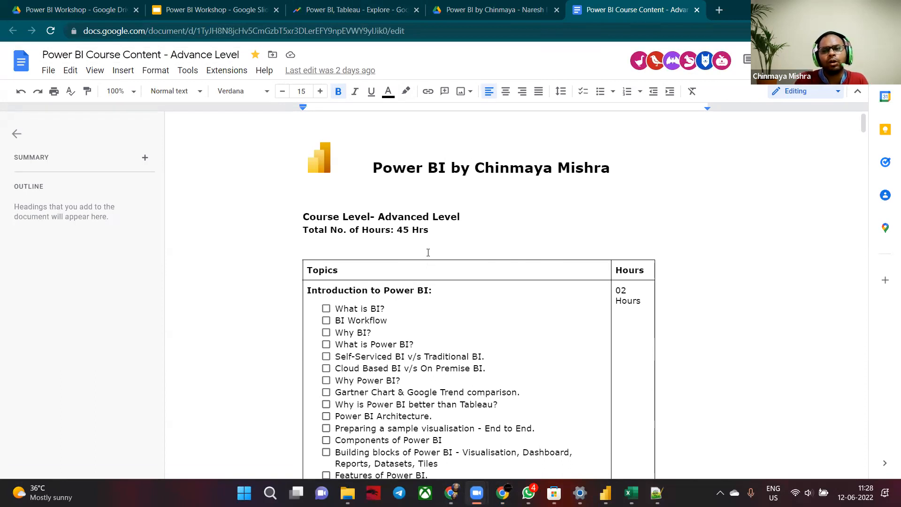
# Step: Review the Introduction to Power BI and Installation of Power BI topics, and select the document's web address
pyautogui.scroll(-3, 417, 326)
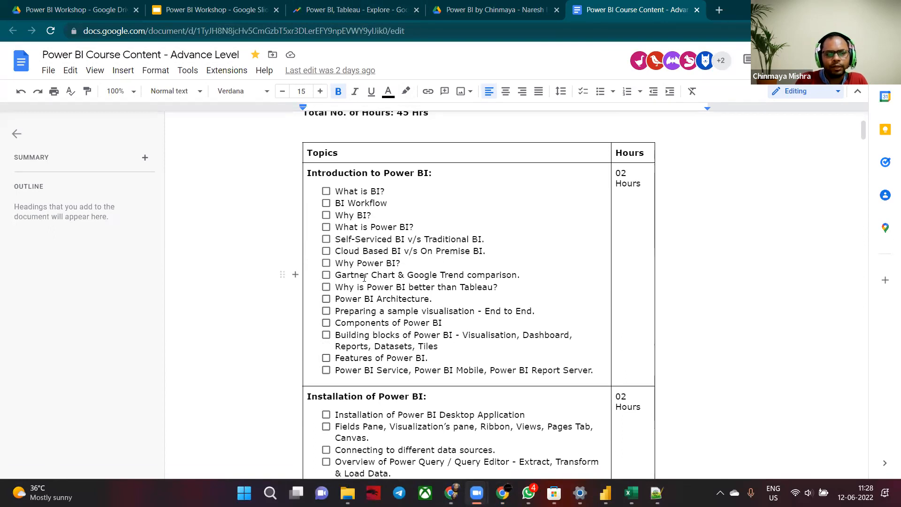
pyautogui.scroll(-1, 370, 310)
pyautogui.scroll(-2, 370, 312)
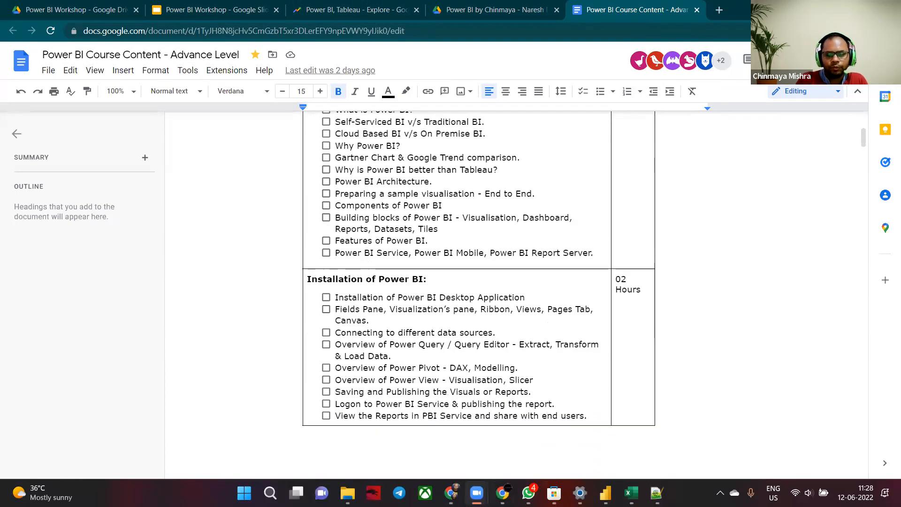
pyautogui.click(369, 30)
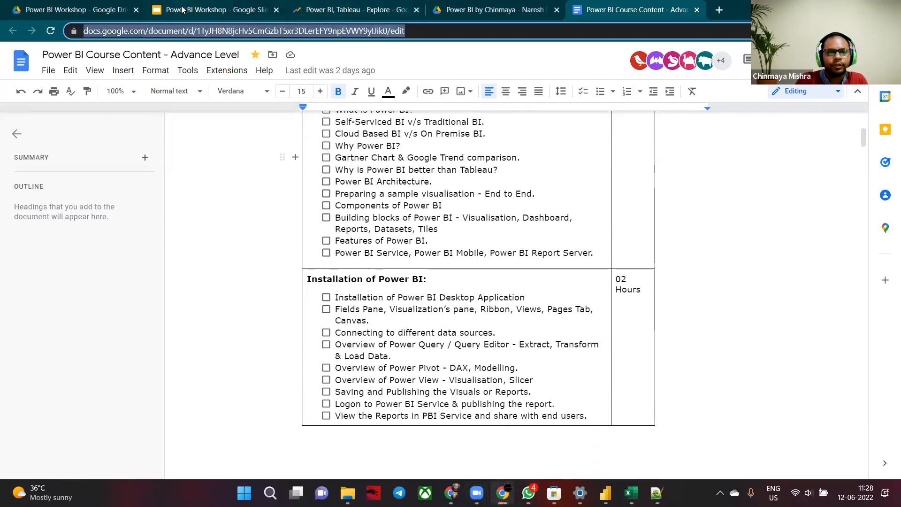
# Step: Return to the Power BI Architecture slide and go through its stages from Data Source to Power BI Service
pyautogui.click(176, 11)
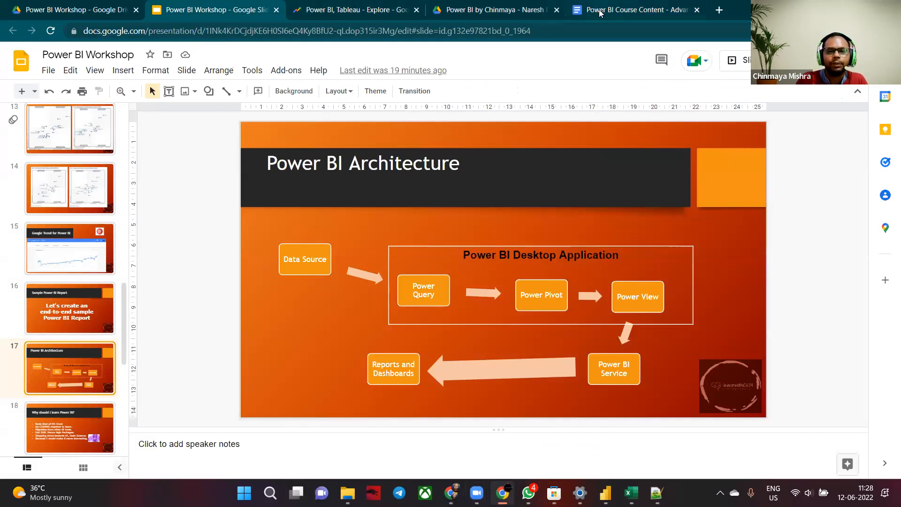
pyautogui.click(339, 266)
pyautogui.click(536, 301)
pyautogui.click(546, 300)
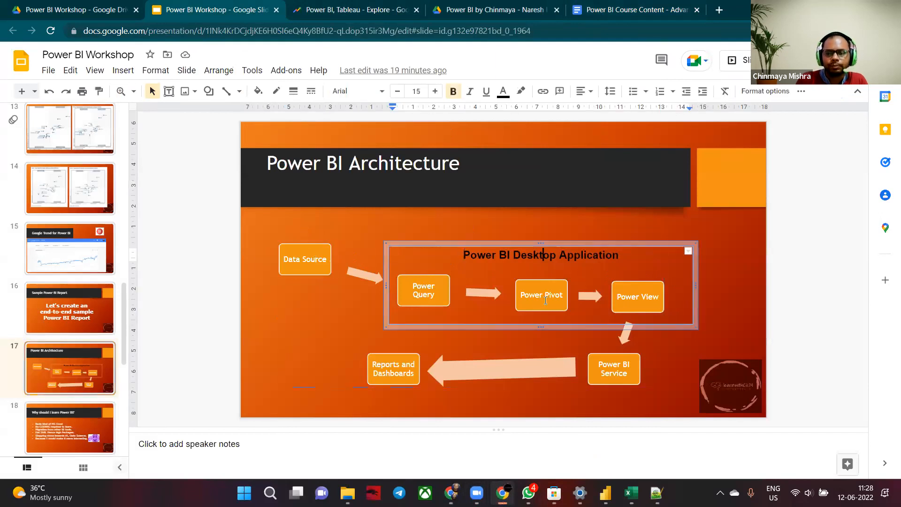
pyautogui.click(633, 297)
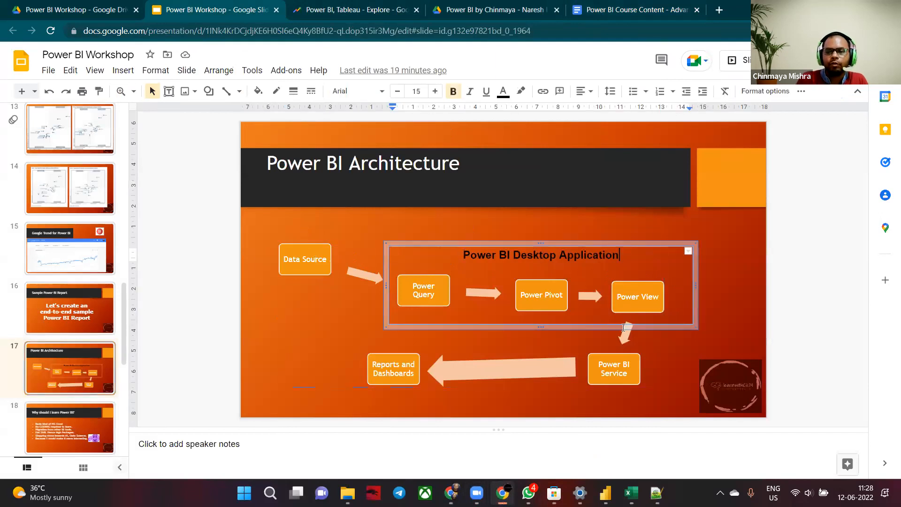
pyautogui.click(622, 360)
# Step: Browse the modules of the course content document from Installation of Power BI onward and return to its beginning
pyautogui.click(597, 10)
pyautogui.scroll(5, 495, 211)
pyautogui.scroll(-5, 400, 265)
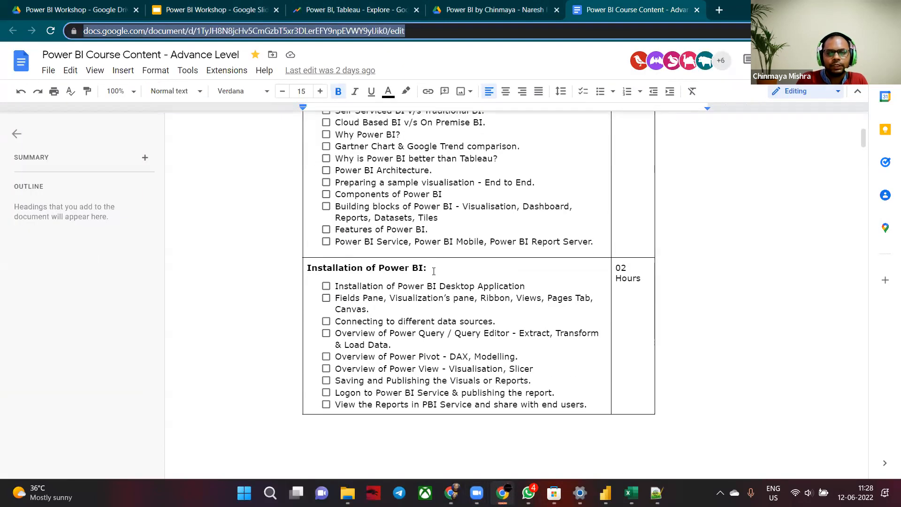
pyautogui.scroll(-10, 434, 272)
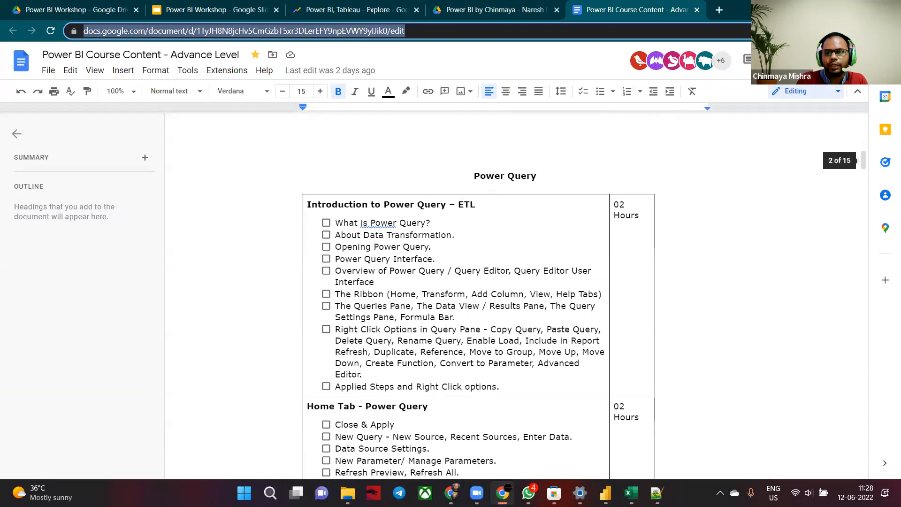
pyautogui.scroll(-10, 858, 161)
pyautogui.scroll(-20, 869, 246)
pyautogui.scroll(-20, 874, 283)
pyautogui.moveTo(878, 357); pyautogui.dragTo(864, 149)
pyautogui.scroll(20, 864, 149)
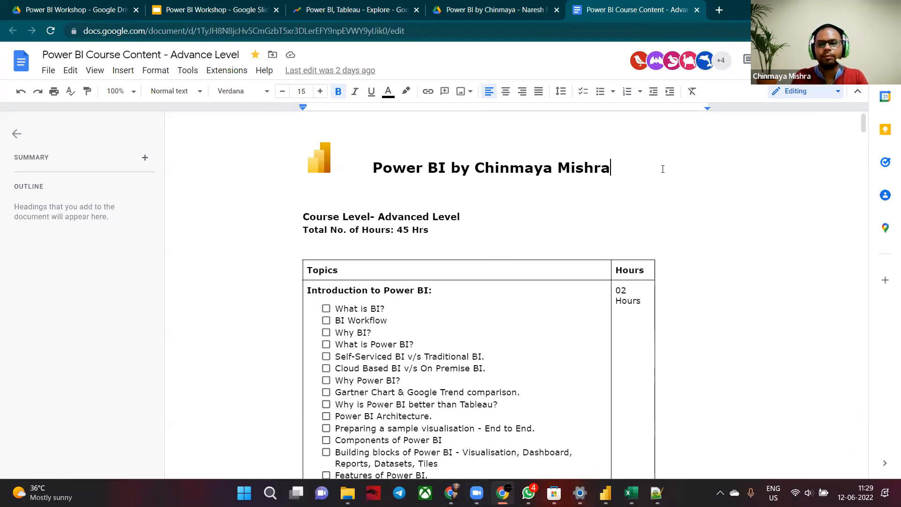
# Step: Add the class schedule line "9: 00 AM Mon - Fri" below the title of the course content document
pyautogui.press('Return')
pyautogui.write('9: 00 ')
pyautogui.write('A')
pyautogui.press('BackSpace')
pyautogui.write('00 AM ')
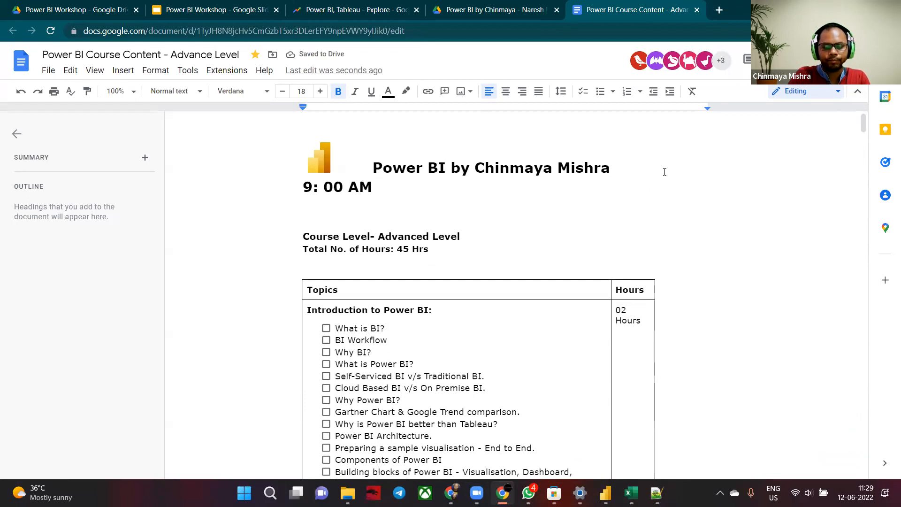
pyautogui.write('Mon - Fri')
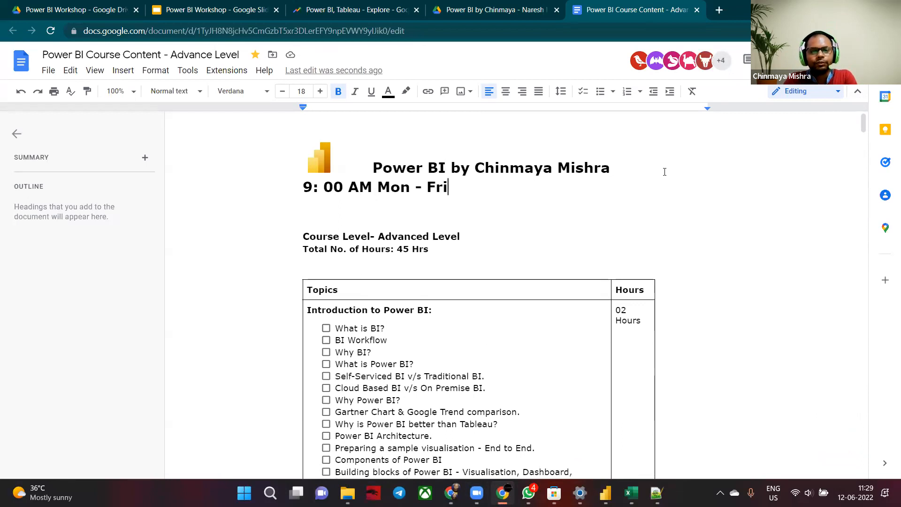
# Step: Add the end time "- 10.30" between "9: 00 AM" and "Mon - Fri" in the schedule line
pyautogui.hotkey('ctrl', 'shift', 'Left')
pyautogui.hotkey('ctrl', 'shift', 'Left')
pyautogui.hotkey('ctrl', 'shift', 'Left')
pyautogui.hotkey('ctrl', 'shift', 'Left')
pyautogui.hotkey('ctrl', 'shift', 'Left')
pyautogui.hotkey('ctrl', 'shift', 'Left')
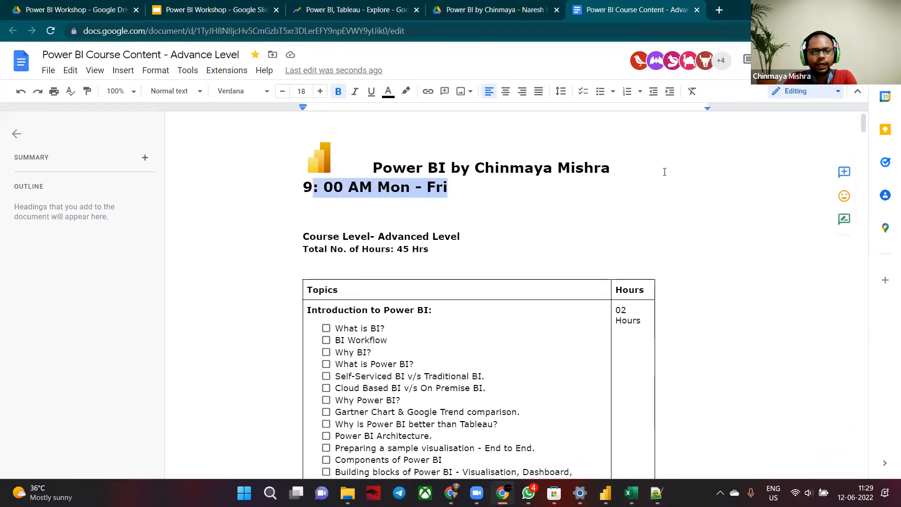
pyautogui.press('Right')
pyautogui.hotkey('ctrl', 'Left')
pyautogui.hotkey('ctrl', 'Left')
pyautogui.hotkey('ctrl', 'Left')
pyautogui.hotkey('ctrl', 'Left')
pyautogui.hotkey('ctrl', 'Right')
pyautogui.write('- 10.')
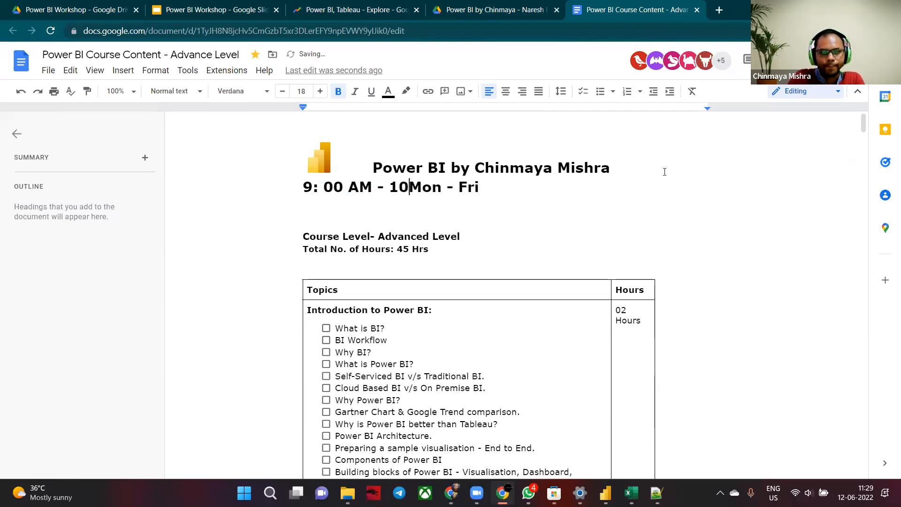
pyautogui.write('20')
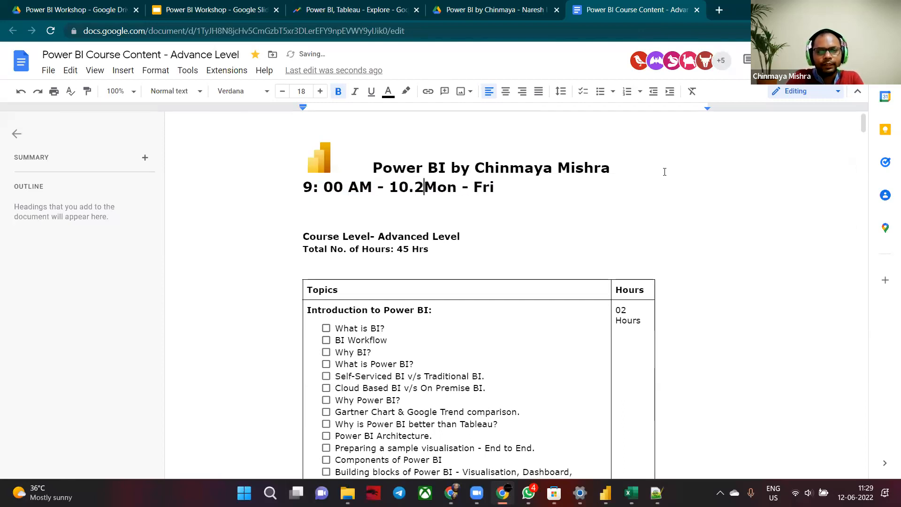
pyautogui.press('BackSpace')
pyautogui.press('BackSpace')
pyautogui.press('BackSpace')
pyautogui.write('30')
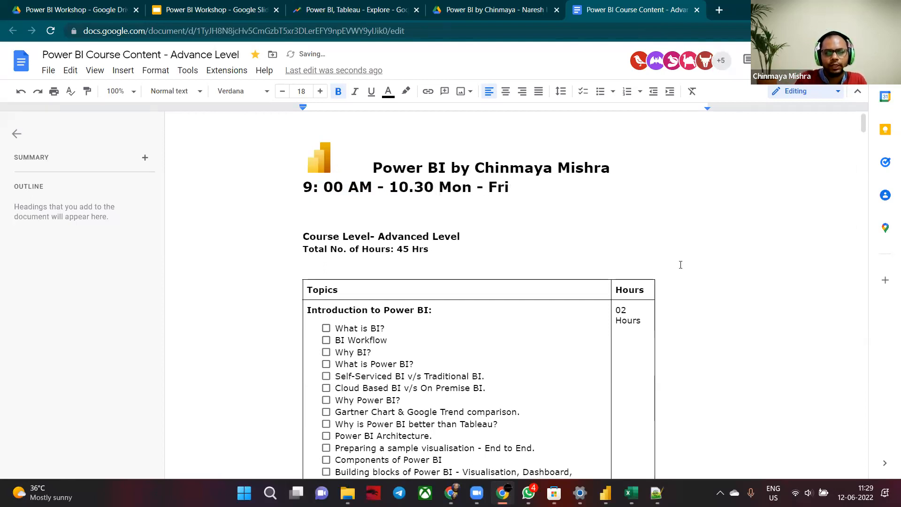
# Step: Indent the class schedule line under the document title
pyautogui.moveTo(414, 187); pyautogui.dragTo(435, 187)
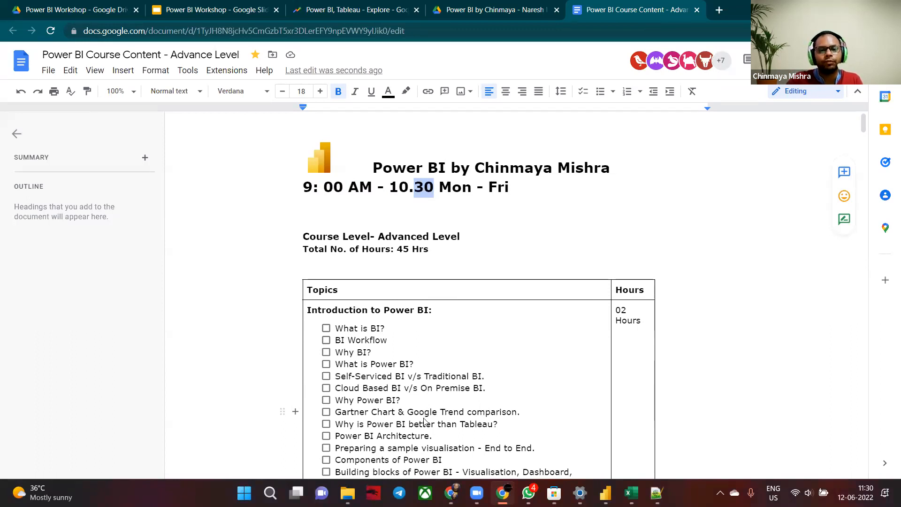
pyautogui.click(437, 187)
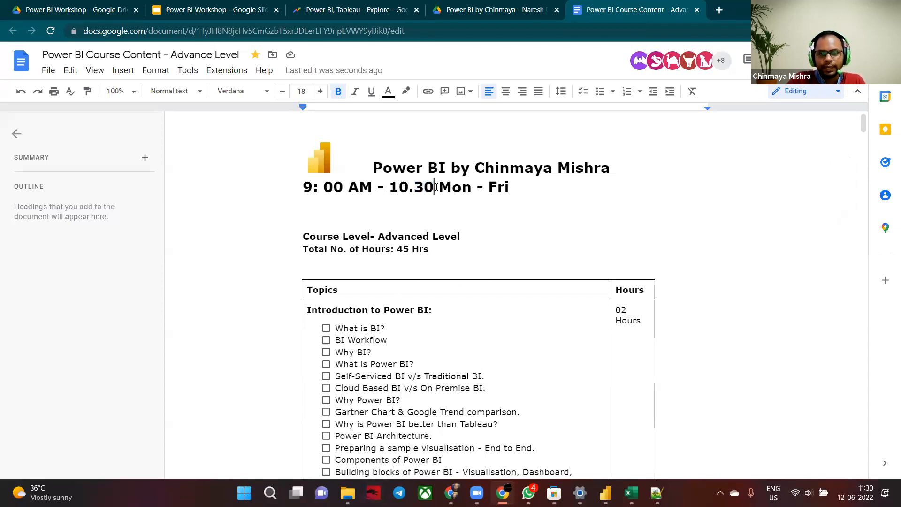
pyautogui.press('Right')
pyautogui.press('Right')
pyautogui.press('Right')
pyautogui.press('Right')
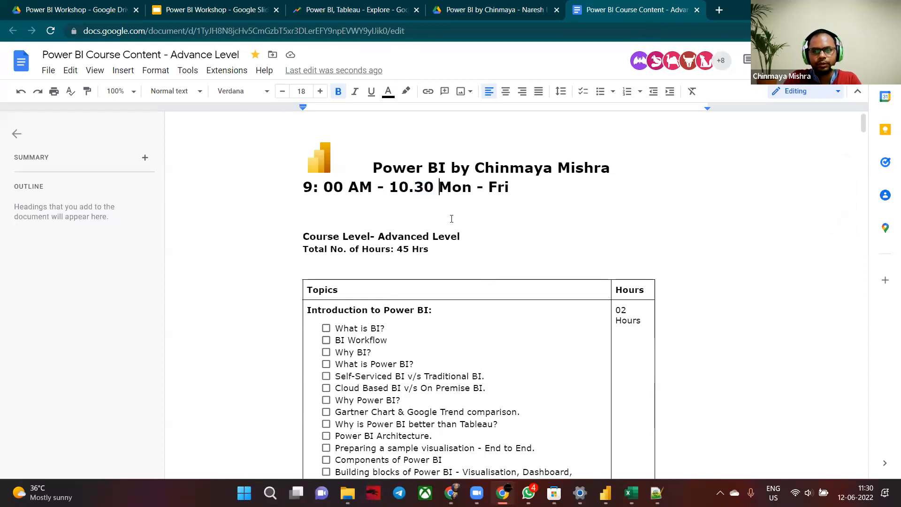
pyautogui.press('Left')
pyautogui.press('Left')
pyautogui.press('Left')
pyautogui.press('Left')
pyautogui.press('Left')
pyautogui.press('Left')
pyautogui.press('Left')
pyautogui.press('Left')
pyautogui.press('Left')
pyautogui.press('Left')
pyautogui.press('Left')
pyautogui.press('Left')
pyautogui.press('Left')
pyautogui.press('Left')
pyautogui.press('Left')
pyautogui.press('Left')
pyautogui.press('Left')
pyautogui.press('Left')
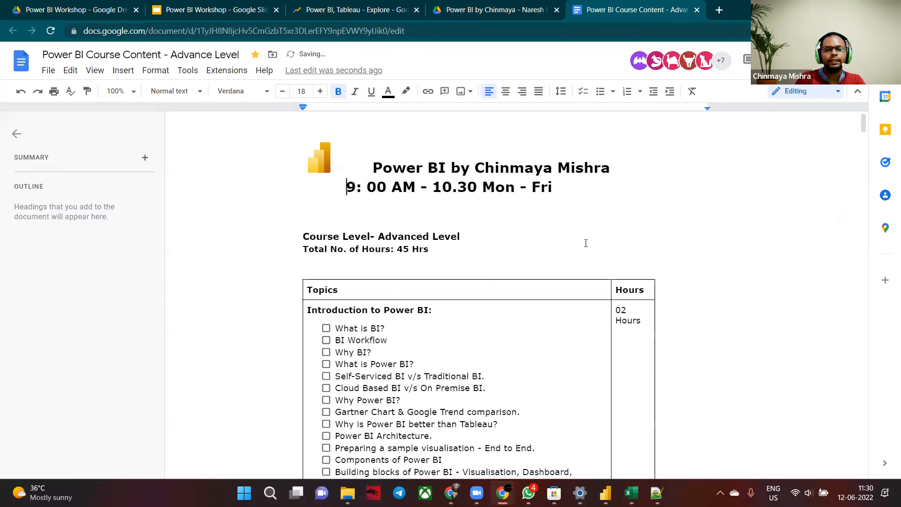
# Step: Tick and untick several topics in the Introduction to Power BI checklist to show how covered topics are marked
pyautogui.scroll(-3, 470, 234)
pyautogui.scroll(1, 338, 223)
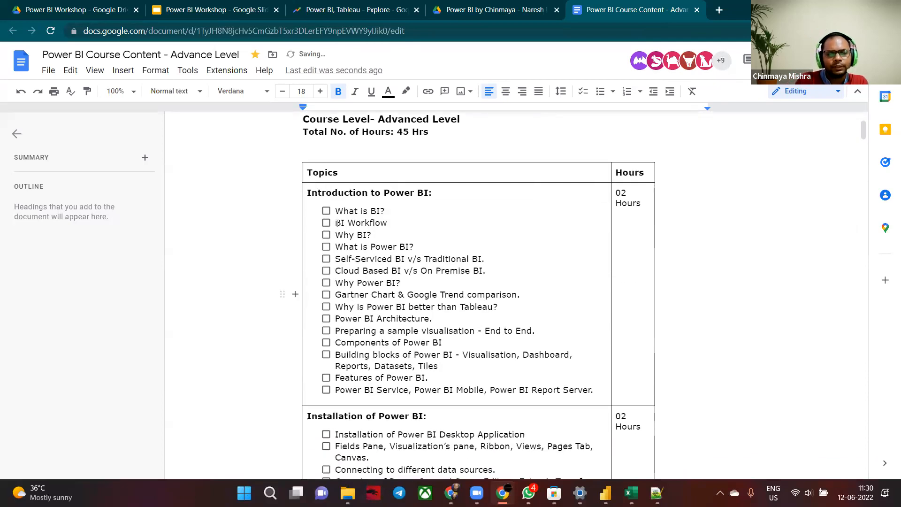
pyautogui.click(327, 211)
pyautogui.click(326, 211)
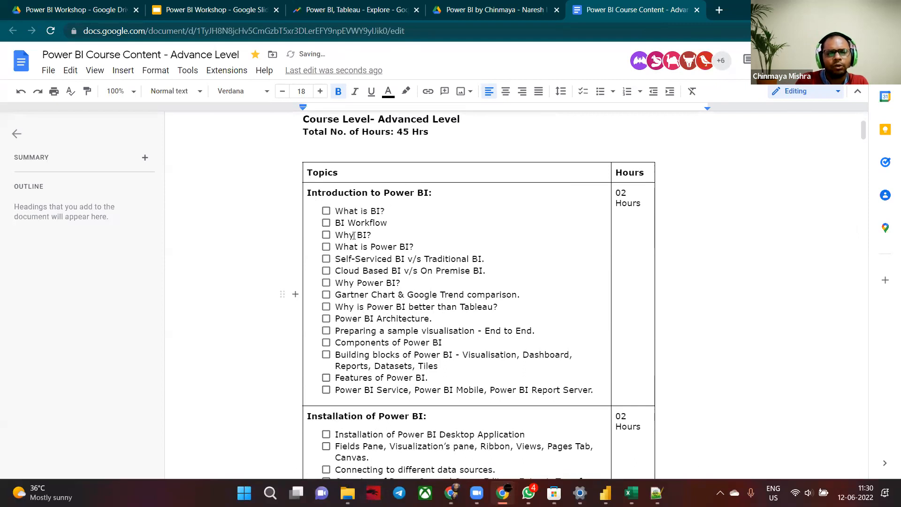
pyautogui.scroll(-2, 331, 225)
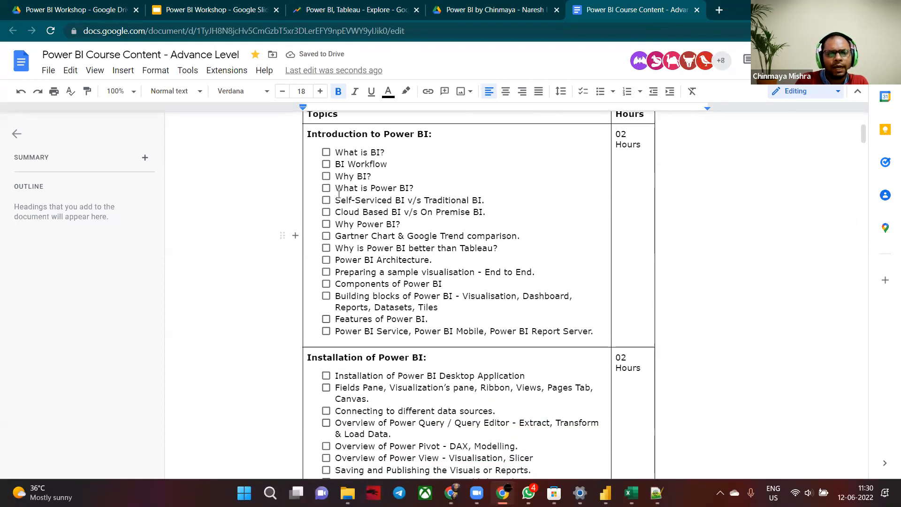
pyautogui.click(326, 248)
pyautogui.click(326, 259)
pyautogui.click(326, 271)
pyautogui.click(326, 260)
pyautogui.click(326, 248)
pyautogui.click(326, 272)
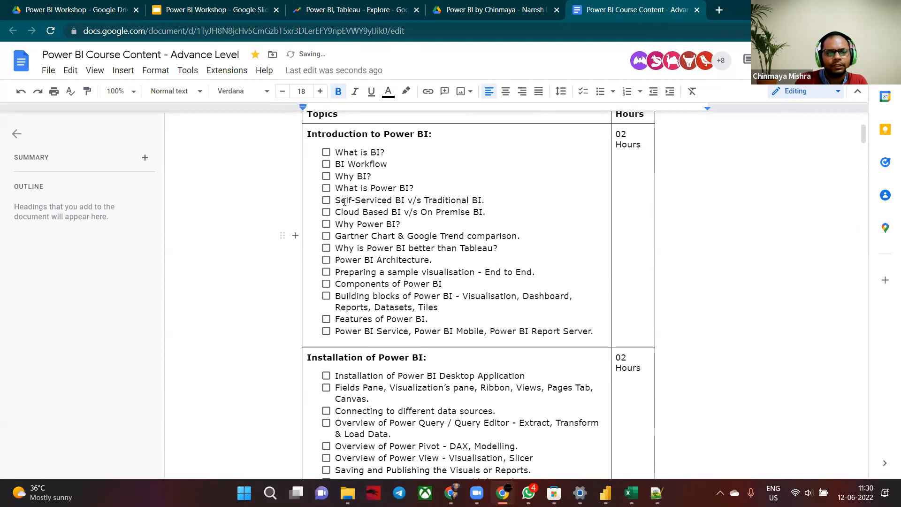
# Step: Examine the Introduction to Power Query and Home Tab - Power Query topics in the course content
pyautogui.scroll(-14, 344, 201)
pyautogui.scroll(3, 375, 217)
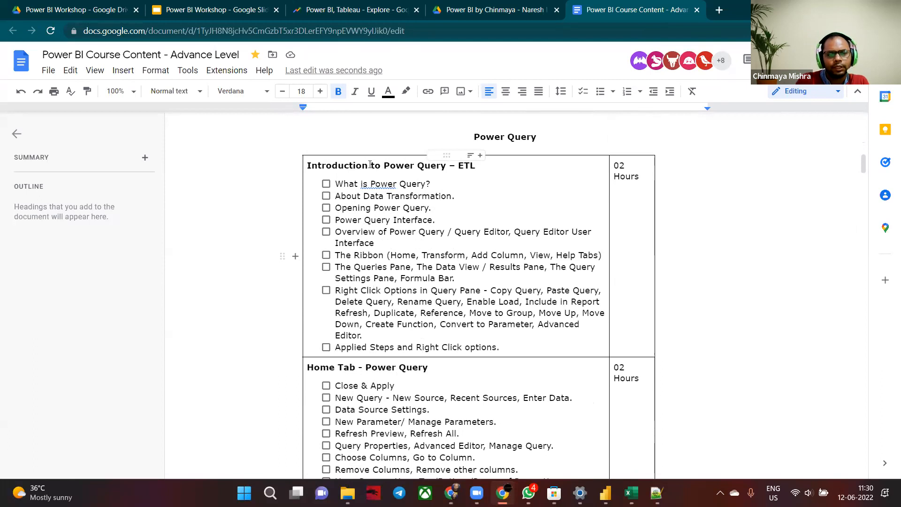
pyautogui.scroll(-3, 395, 212)
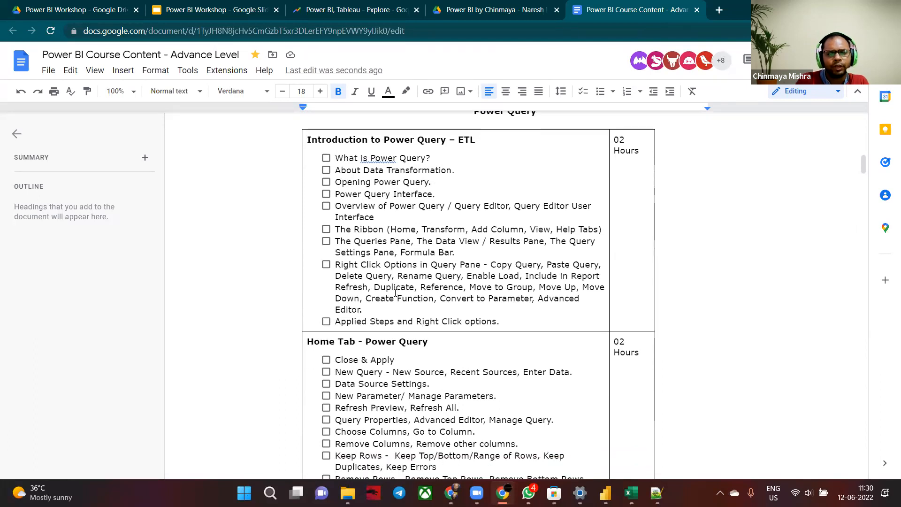
pyautogui.scroll(-5, 399, 256)
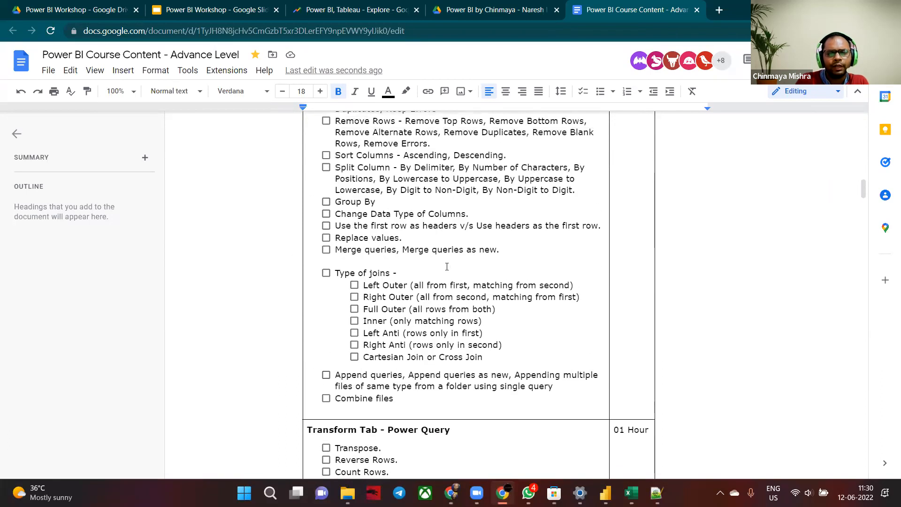
pyautogui.scroll(5, 438, 321)
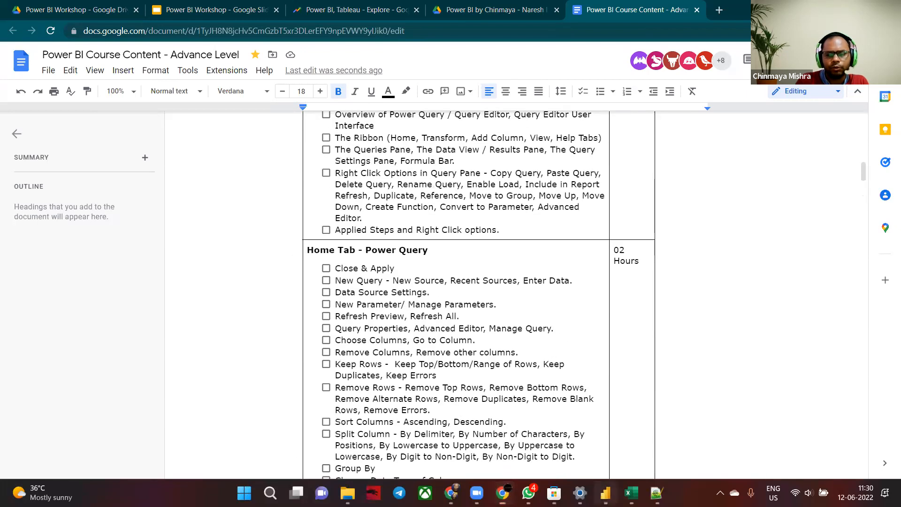
# Step: Switch to the Power Query Editor with the Orders query of the sample report
pyautogui.hotkey('alt', 'Tab')
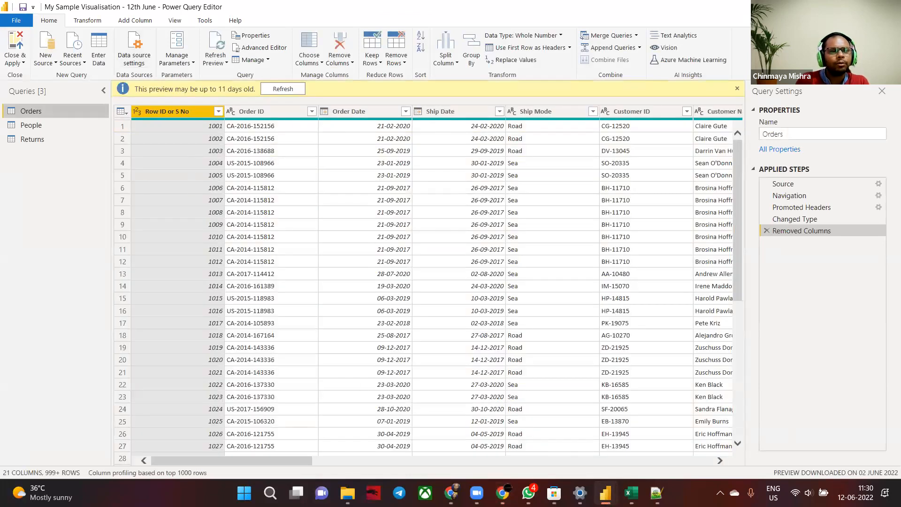
pyautogui.moveTo(529, 493)
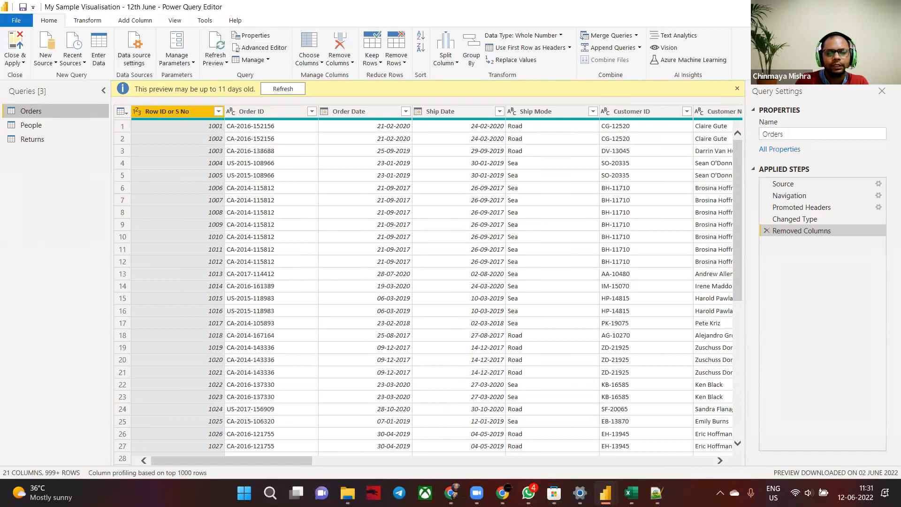
pyautogui.click(493, 411)
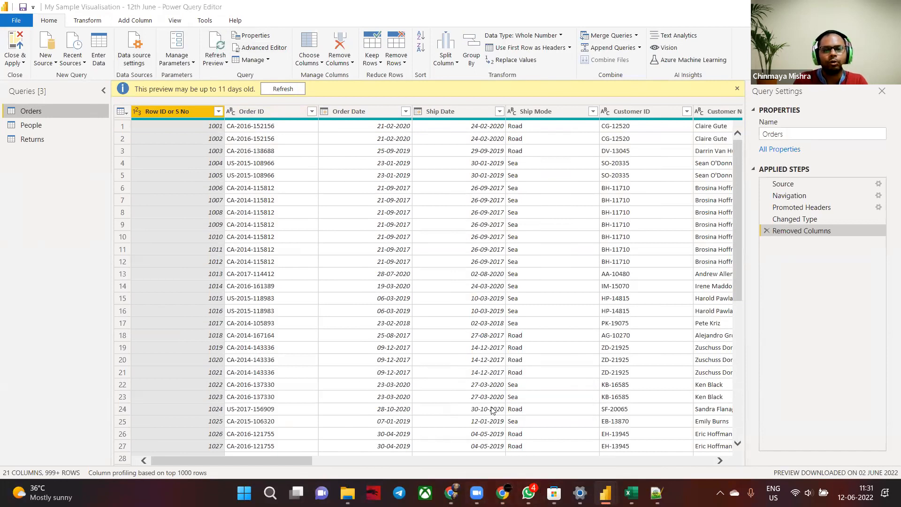
# Step: Return to the course content document and review the Power Query topics down to the start of the Power Pivot section
pyautogui.hotkey('alt', 'Tab')
pyautogui.hotkey('alt', 'Tab')
pyautogui.scroll(-10, 472, 389)
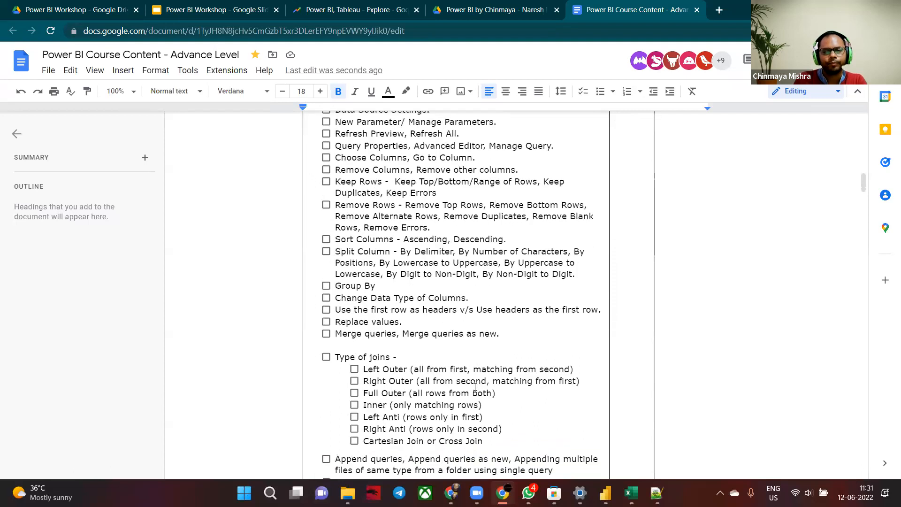
pyautogui.scroll(-15, 475, 387)
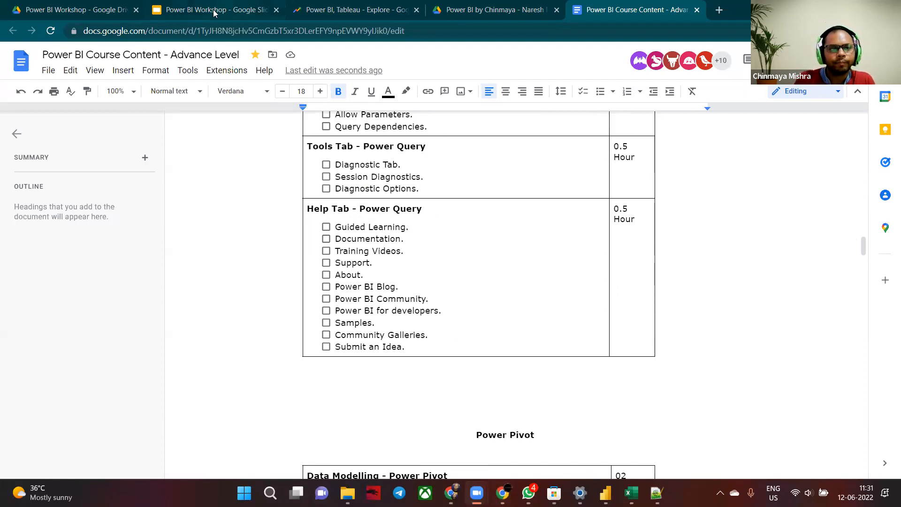
# Step: Show the "Why should I learn Power BI?" slide in the Power BI Workshop presentation
pyautogui.click(193, 12)
pyautogui.scroll(-3, 62, 300)
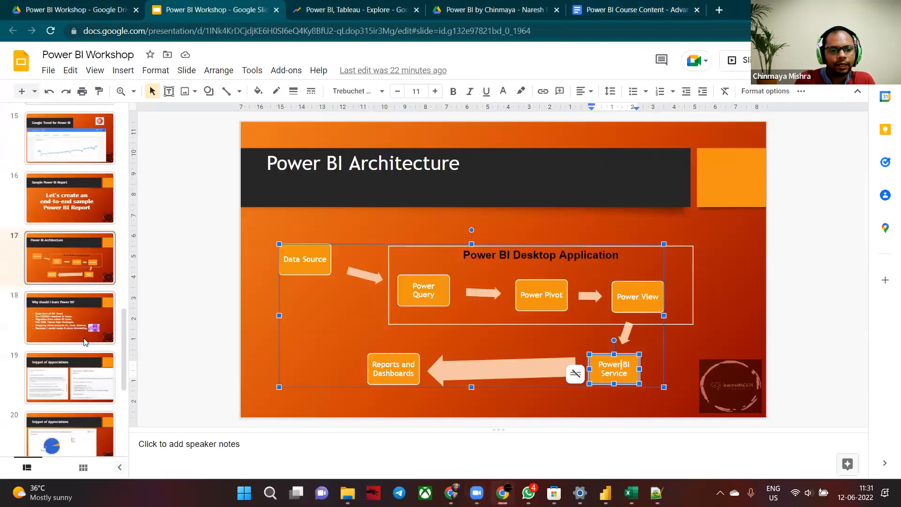
pyautogui.click(63, 299)
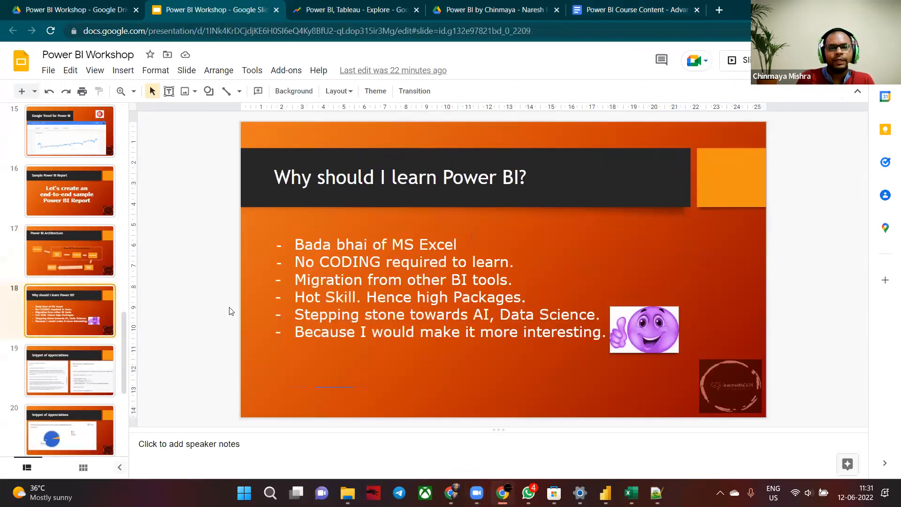
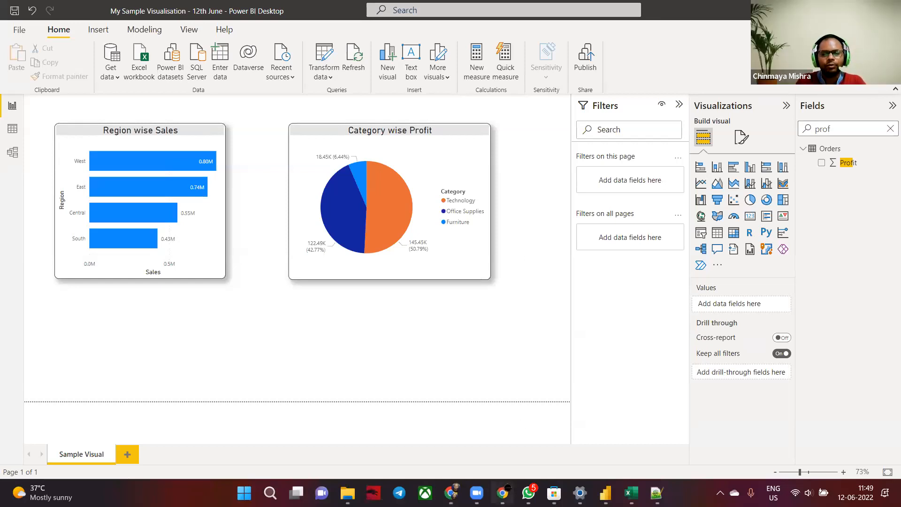
# Step: Switch from Power BI Desktop to the course content document and show the introduction and Installation of Power BI topics
pyautogui.click(502, 493)
pyautogui.click(281, 10)
pyautogui.scroll(6, 285, 253)
pyautogui.moveTo(863, 263); pyautogui.dragTo(872, 137)
pyautogui.scroll(-2, 871, 138)
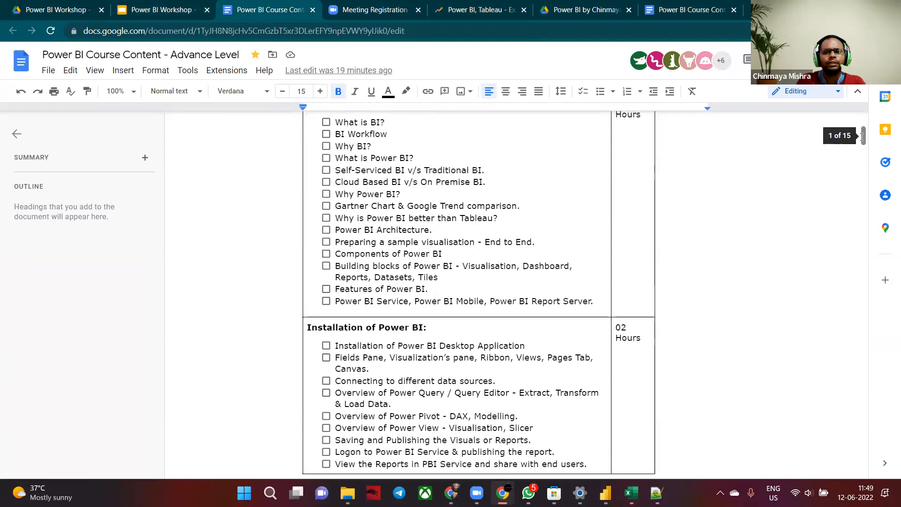
# Step: Show the Power BI Architecture slide and return to the Add Column Tab - Power Query topics in the course content
pyautogui.click(154, 7)
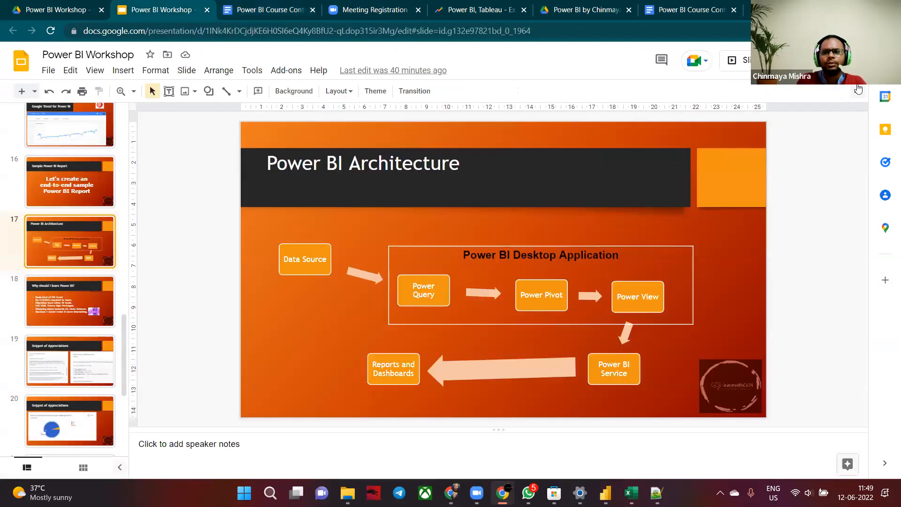
pyautogui.click(509, 7)
pyautogui.click(673, 6)
pyautogui.scroll(10, 639, 257)
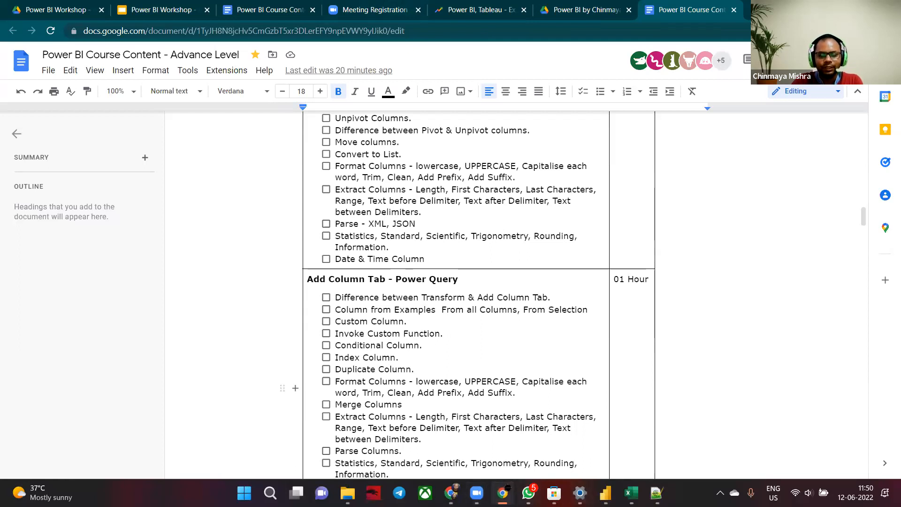
# Step: Switch to the Power BI service in the browser with the published My Sample Visualisation - 12th June report
pyautogui.hotkey('alt', 'Tab')
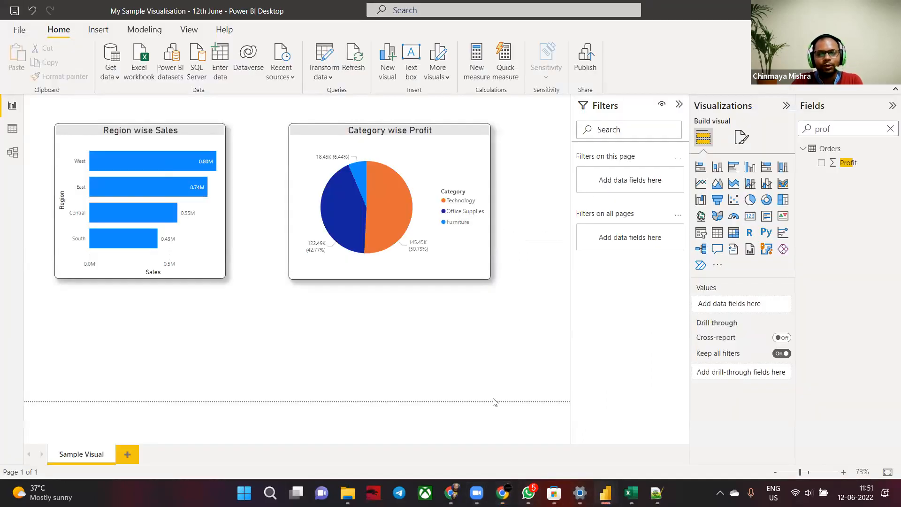
pyautogui.click(451, 493)
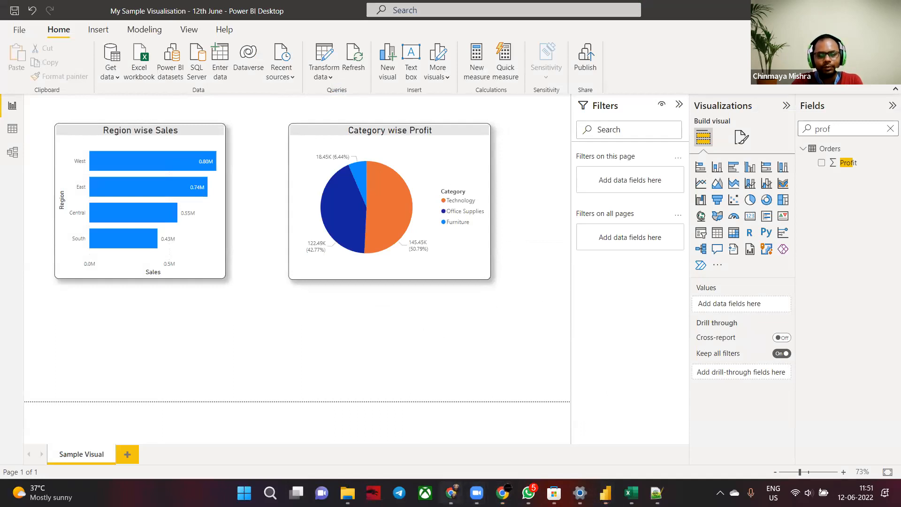
pyautogui.click(117, 344)
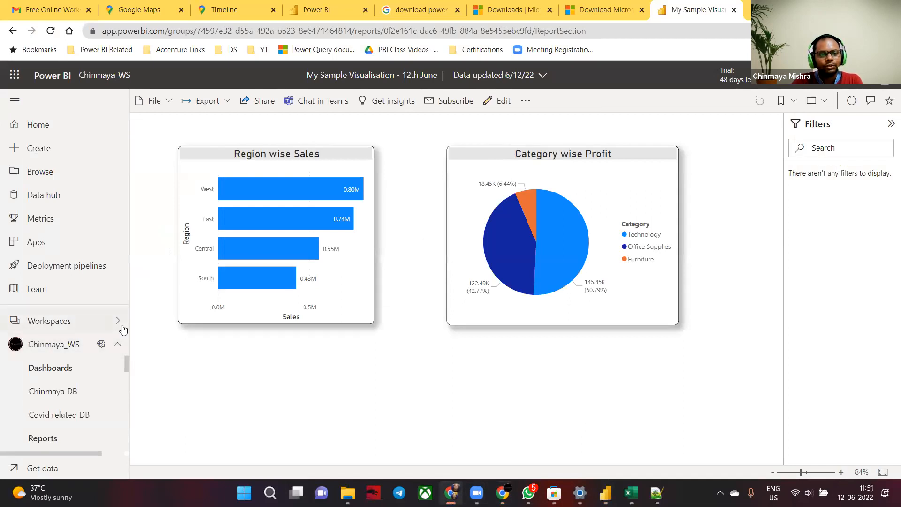
# Step: Browse the list of trainee workspaces in the Power BI service and open the first one
pyautogui.click(121, 323)
pyautogui.scroll(-15, 206, 327)
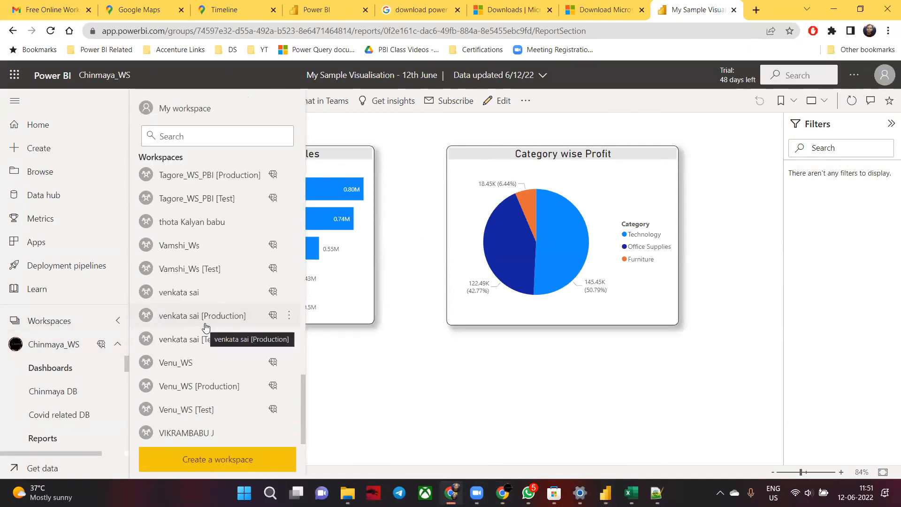
pyautogui.scroll(20, 205, 327)
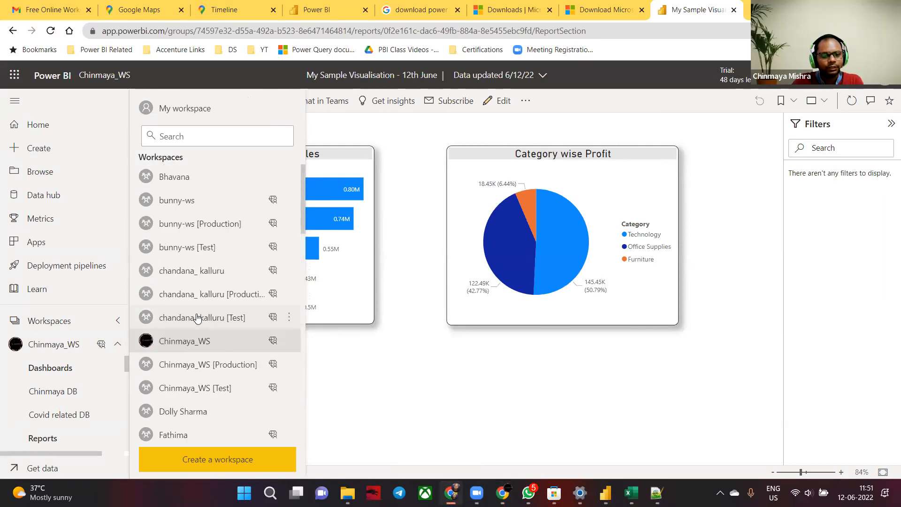
pyautogui.click(176, 180)
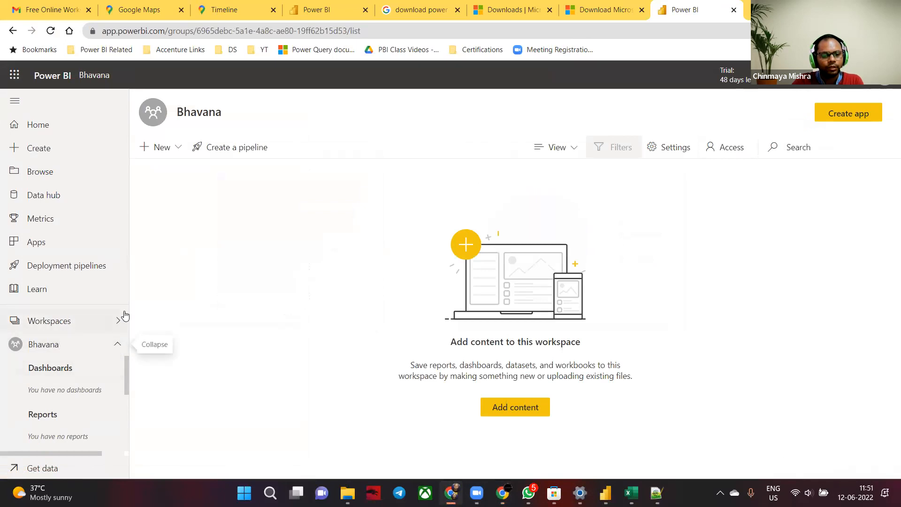
# Step: Open another trainee's development workspace and display its PBI Practice report
pyautogui.click(120, 321)
pyautogui.scroll(-3, 210, 320)
pyautogui.scroll(-4, 212, 322)
pyautogui.click(198, 308)
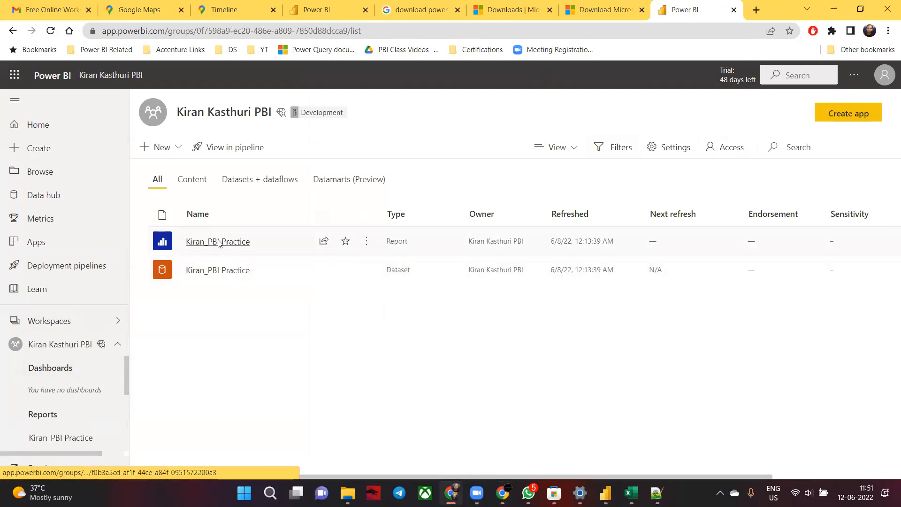
pyautogui.click(218, 243)
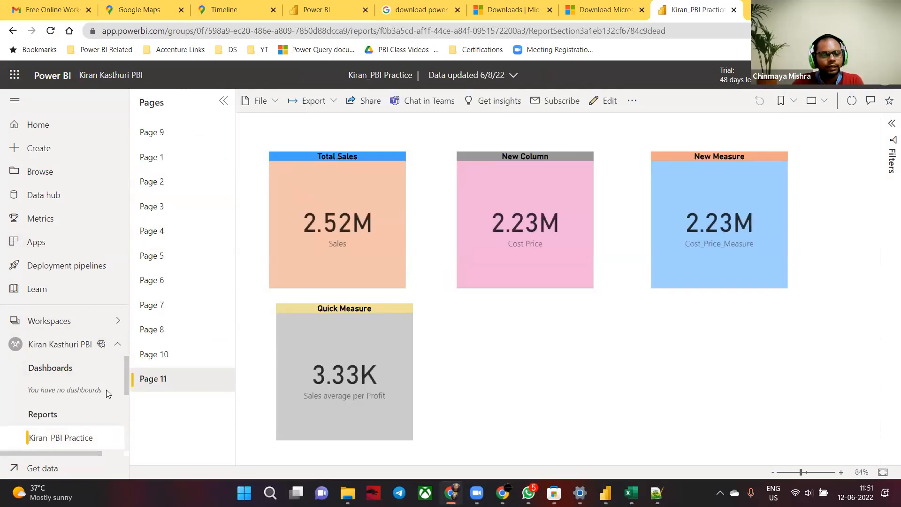
# Step: Open the trainee's main workspace that has the oval logo from further down the workspace list
pyautogui.click(116, 321)
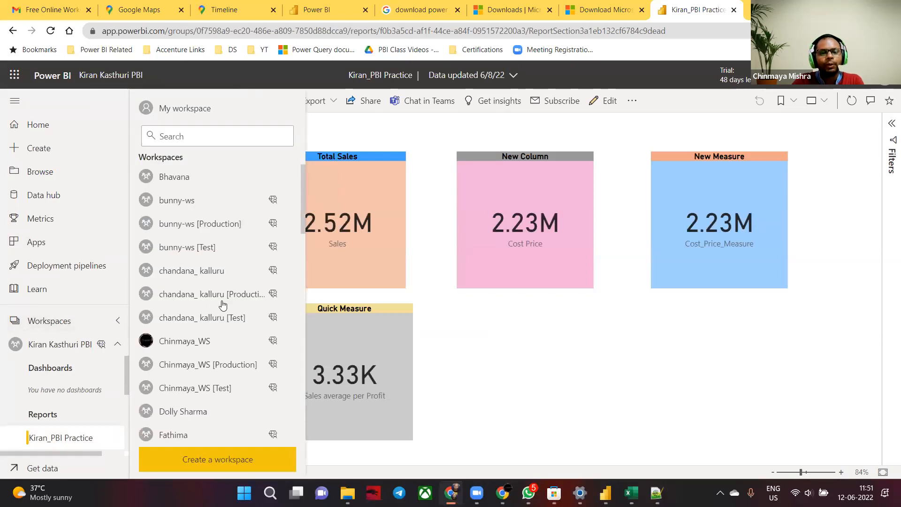
pyautogui.scroll(-4, 228, 291)
pyautogui.scroll(-8, 232, 286)
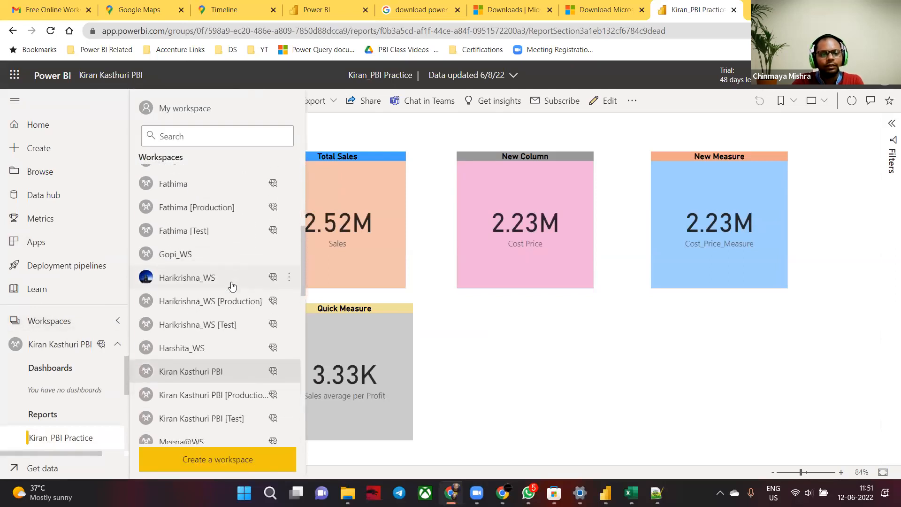
pyautogui.scroll(-3, 232, 285)
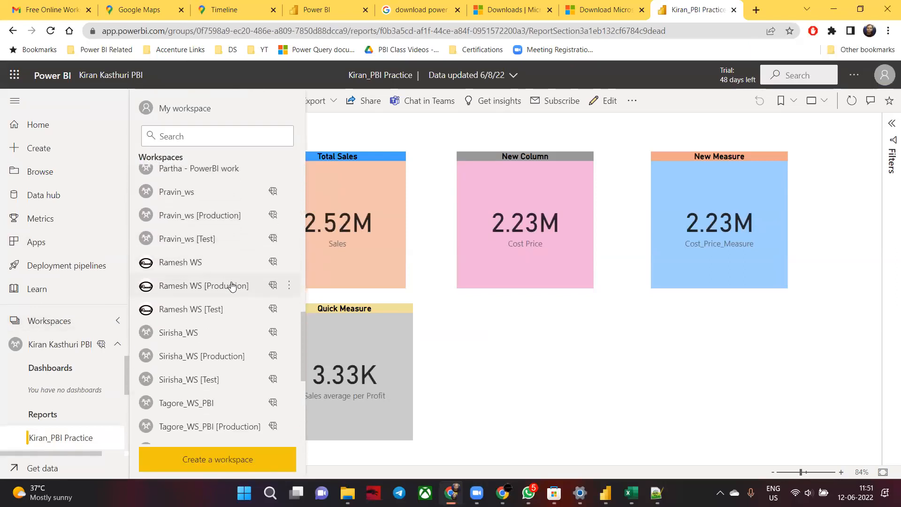
pyautogui.click(193, 237)
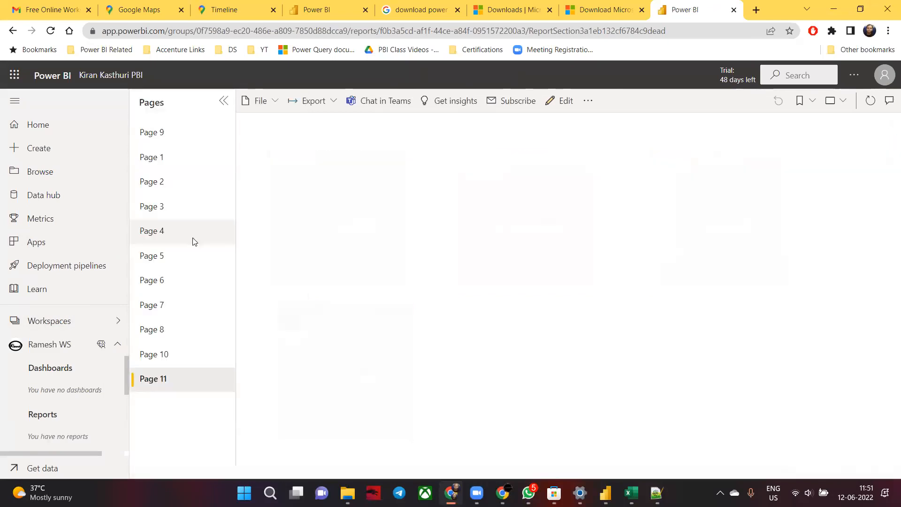